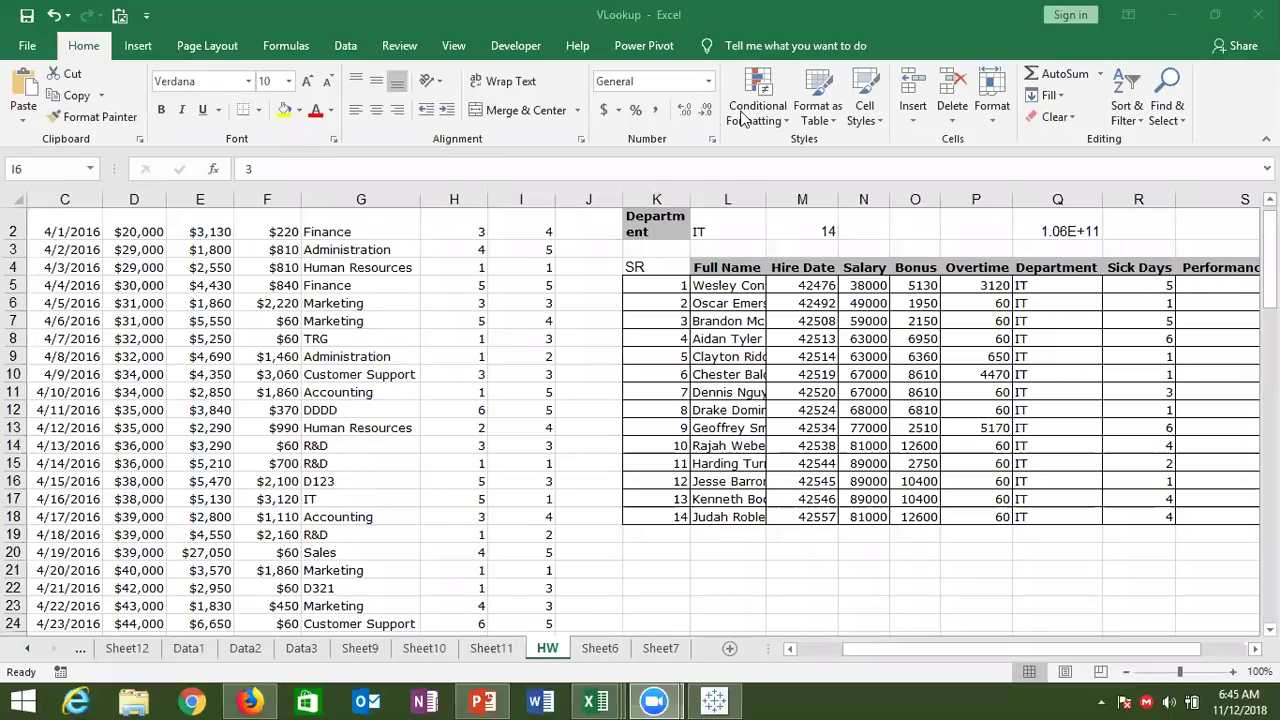
Step: Inspect the SR and lookup formulas across row 12, starting at K12
{"action": "left_click", "coordinate": [674, 404]}
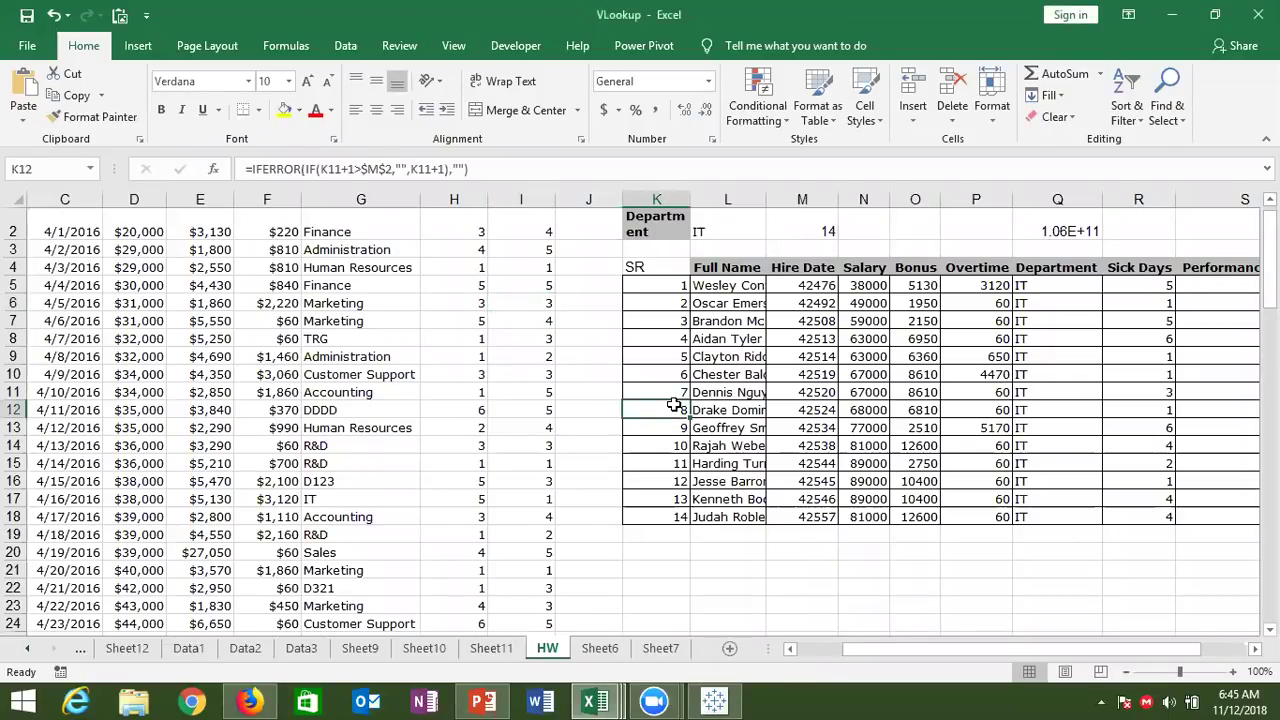
{"action": "key", "text": "Right"}
{"action": "key", "text": "Right"}
{"action": "key", "text": "Right"}
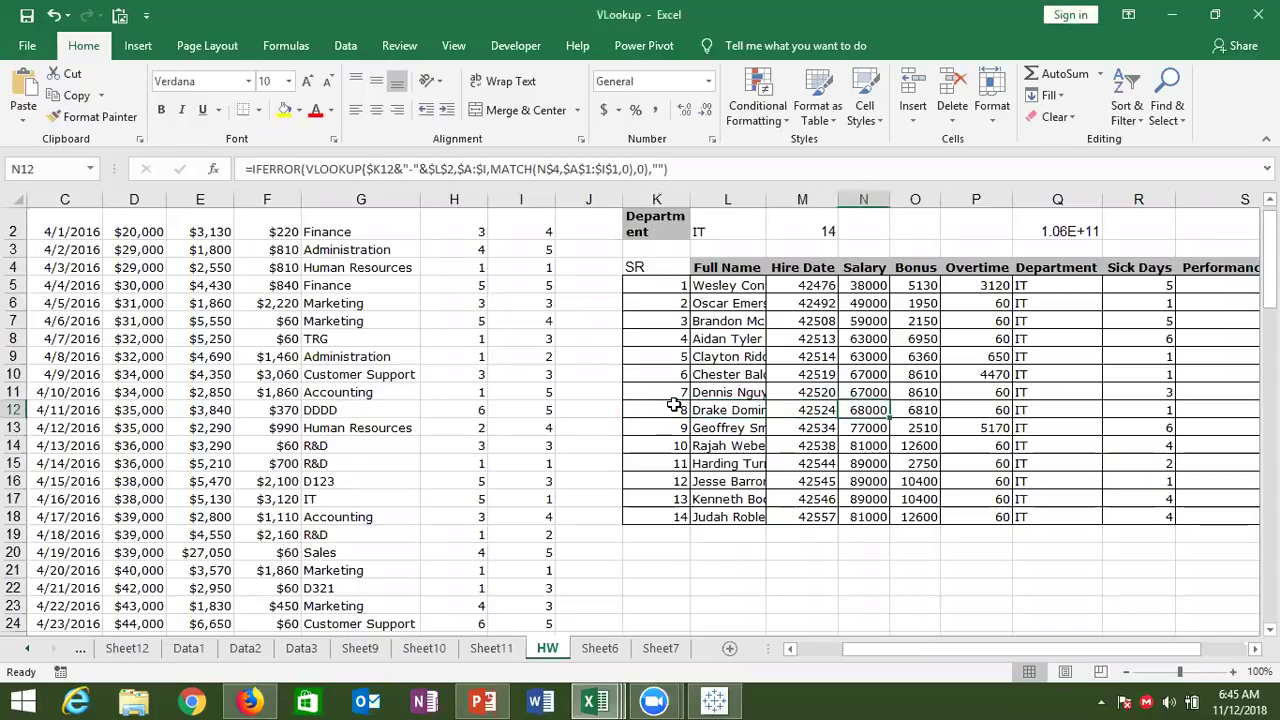
{"action": "key", "text": "Left"}
{"action": "key", "text": "Left"}
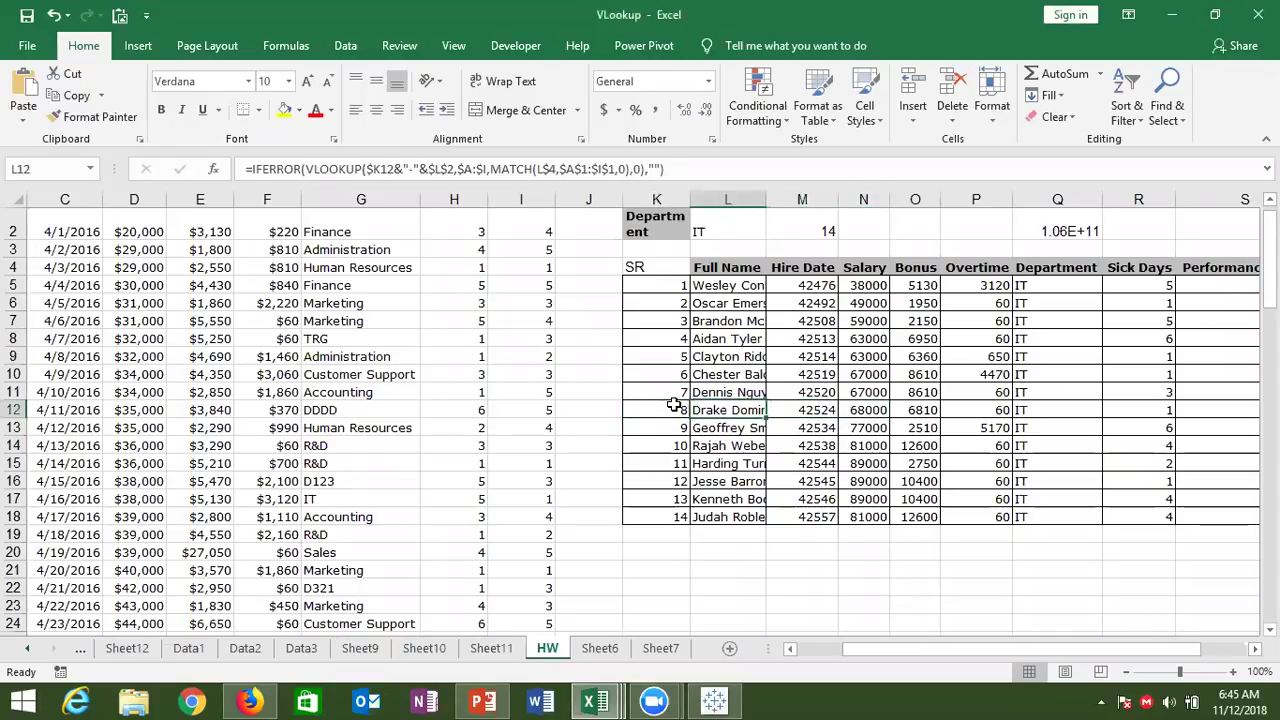
{"action": "key", "text": "Left"}
Step: Enter TRG, then R&D, as the department in L2 and review the salary column
{"action": "left_click", "coordinate": [724, 234]}
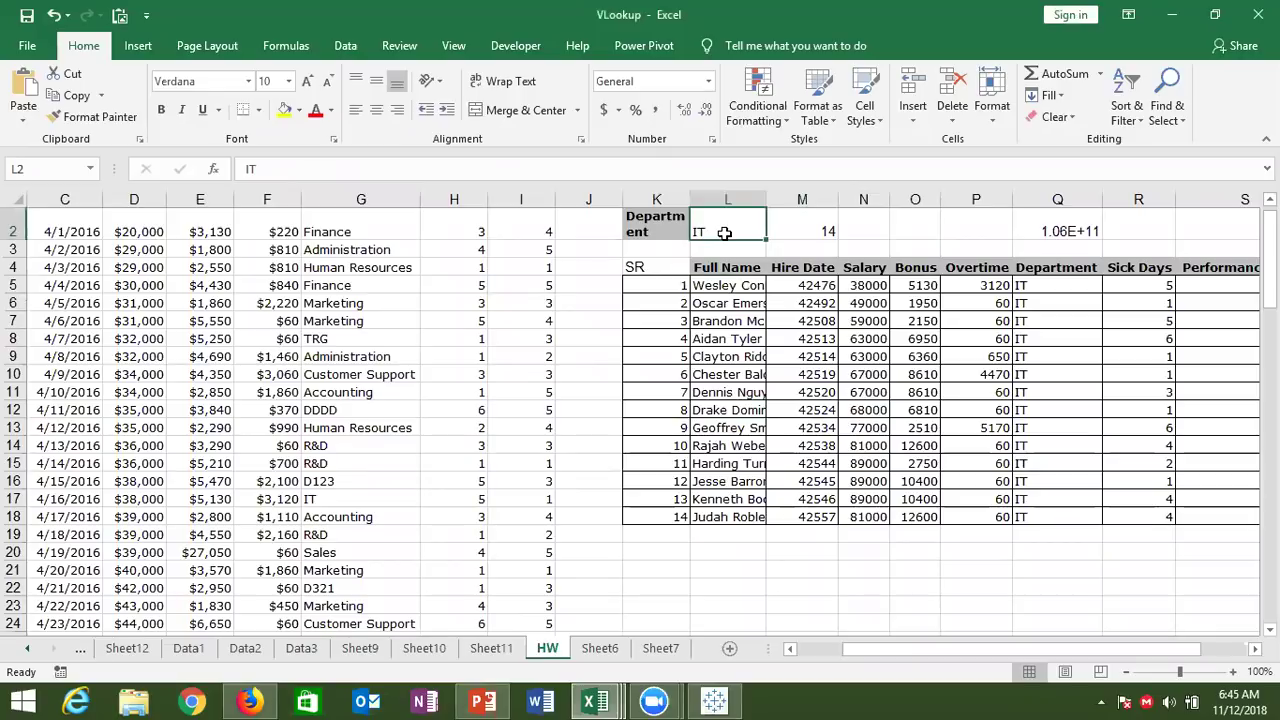
{"action": "type", "text": "TR"}
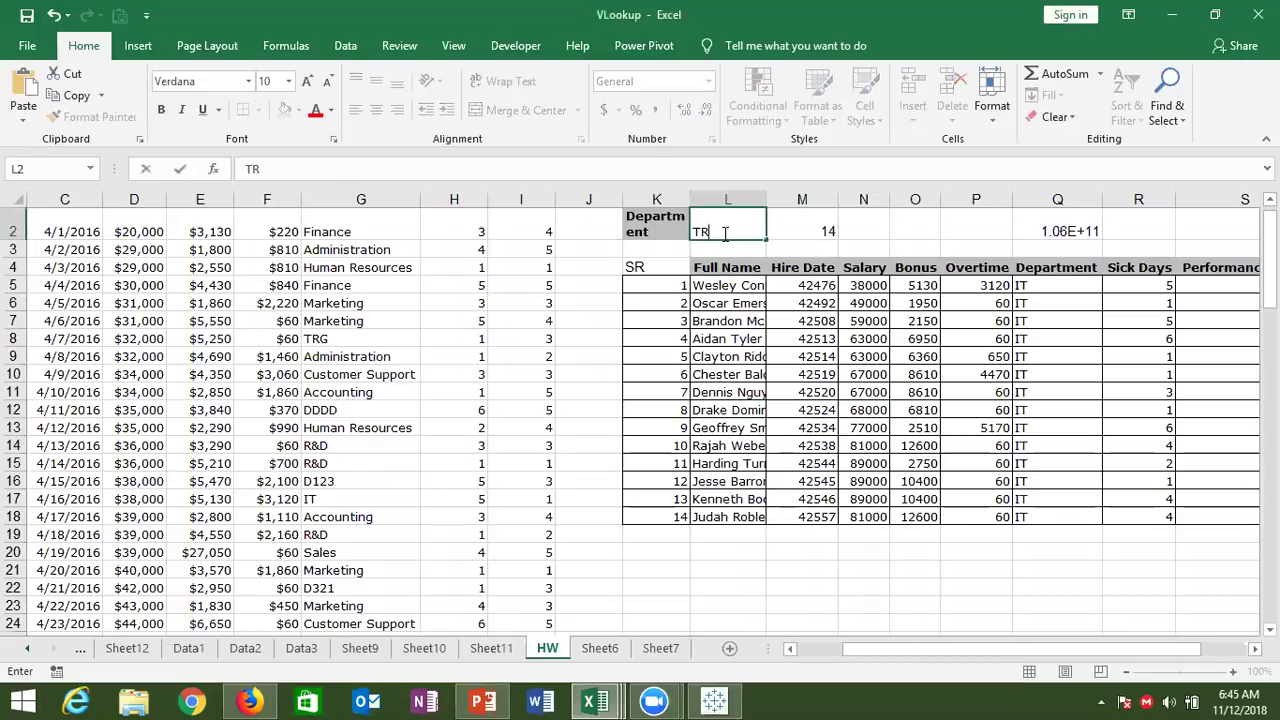
{"action": "type", "text": "G"}
{"action": "key", "text": "Return"}
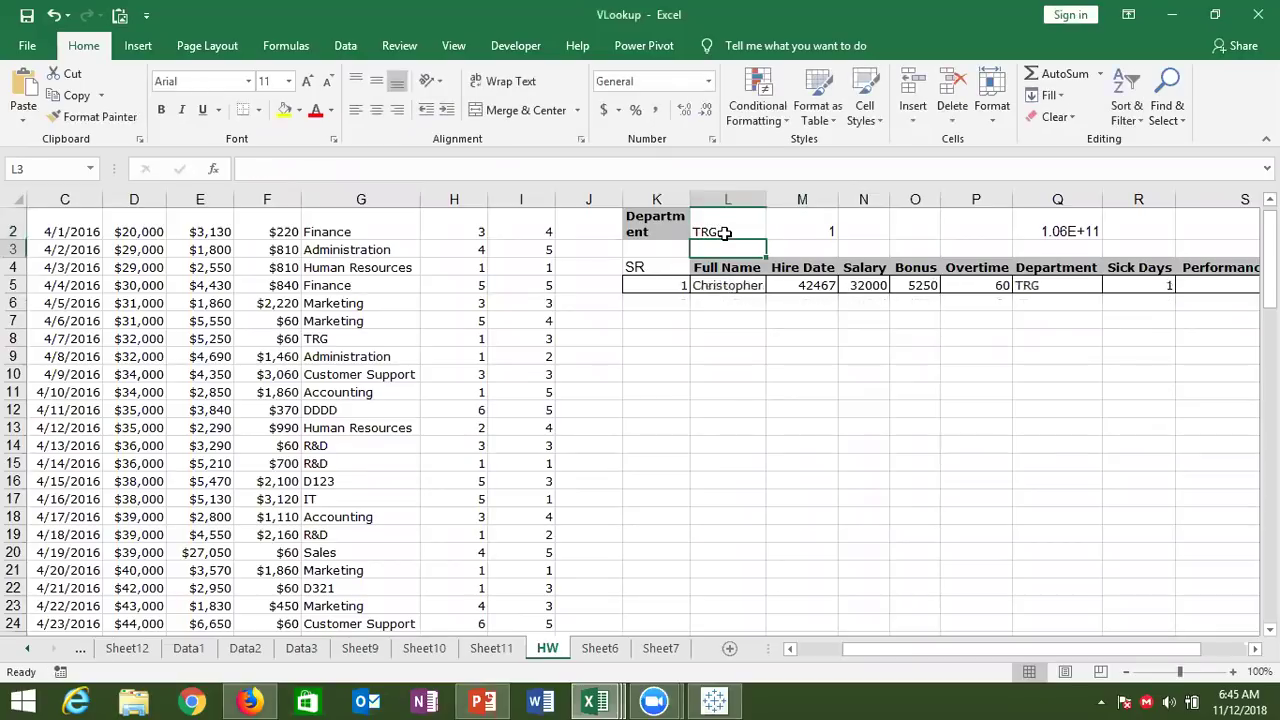
{"action": "left_click", "coordinate": [724, 233]}
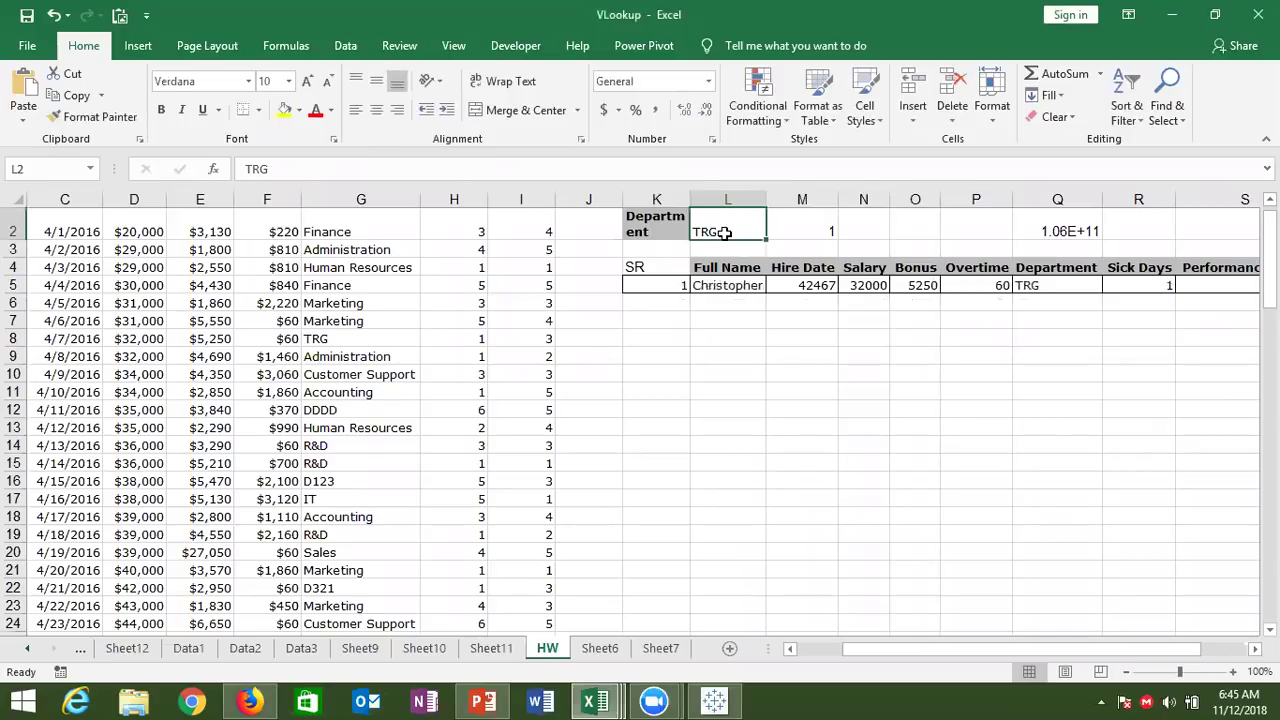
{"action": "type", "text": "R&D"}
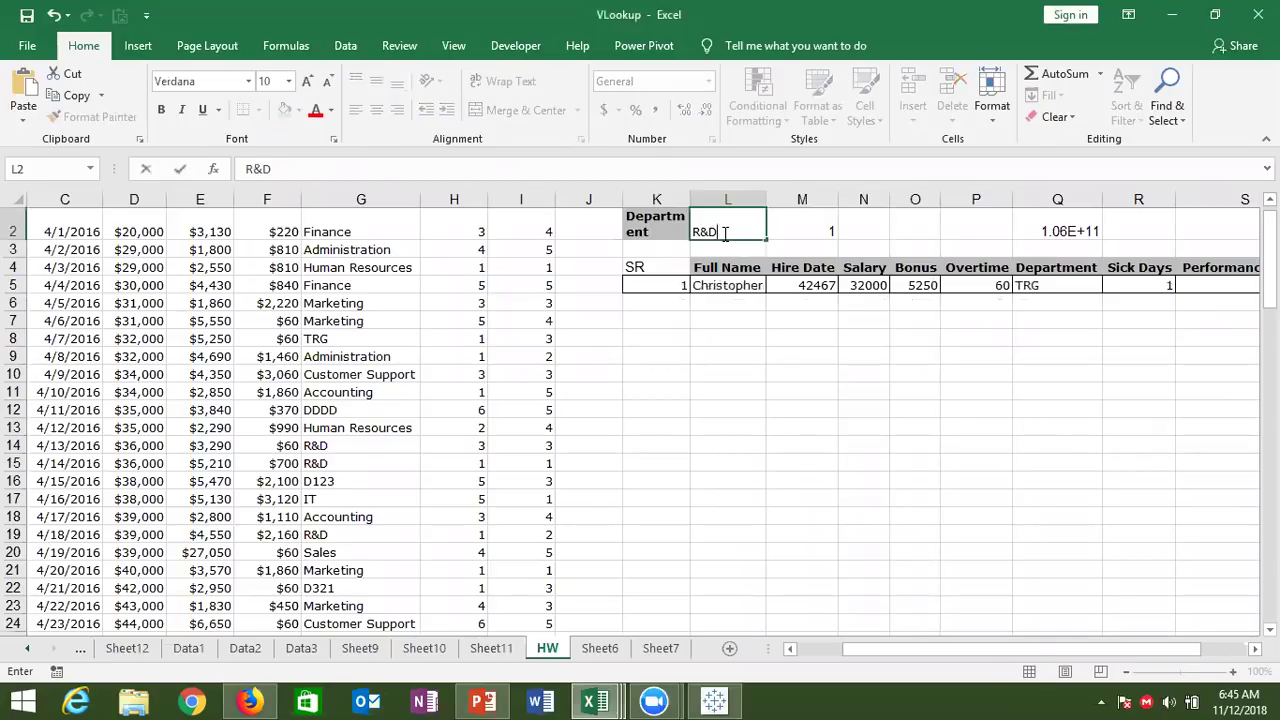
{"action": "key", "text": "Return"}
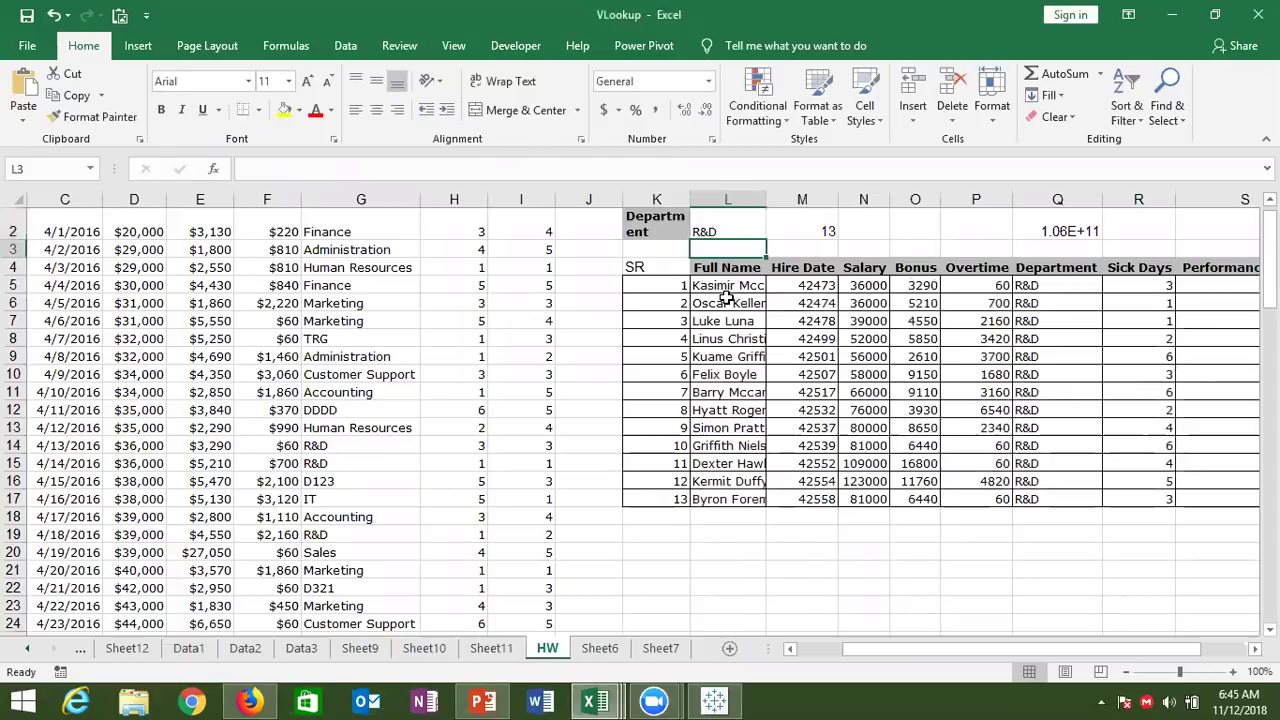
{"action": "left_click", "coordinate": [727, 300]}
{"action": "left_click", "coordinate": [150, 305]}
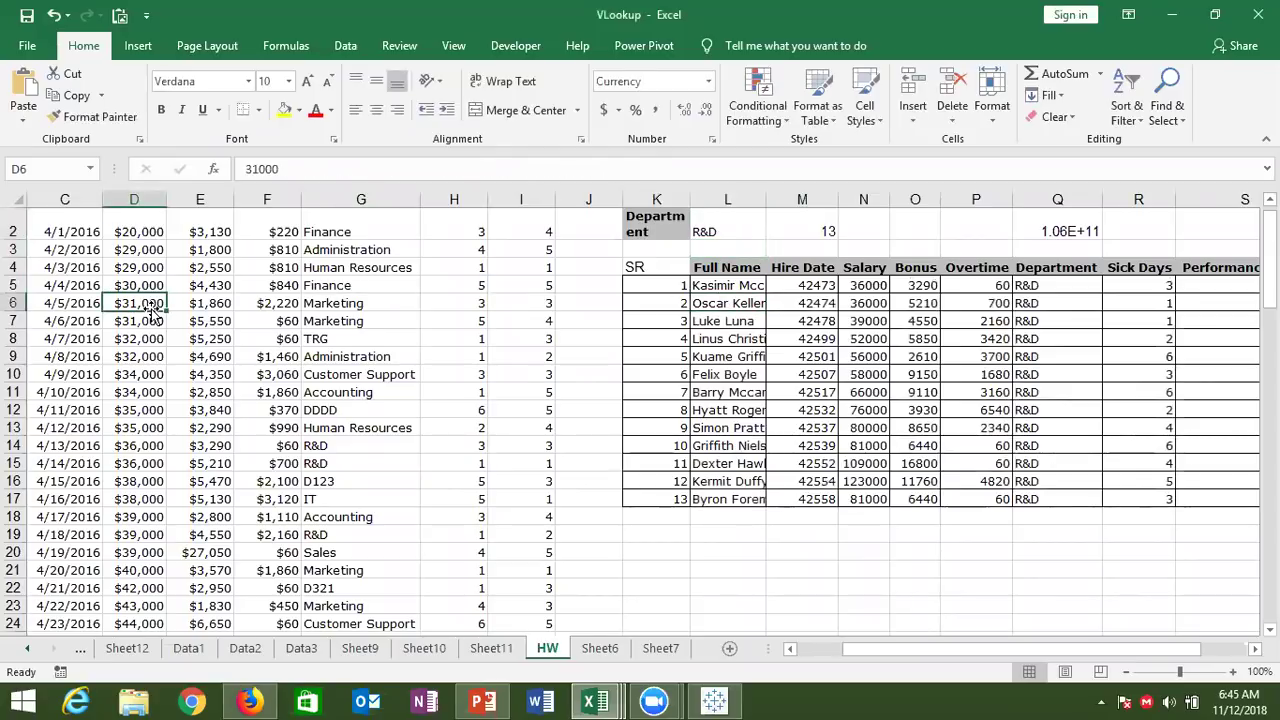
{"action": "key", "text": "Left"}
{"action": "key", "text": "Left"}
{"action": "key", "text": "Left"}
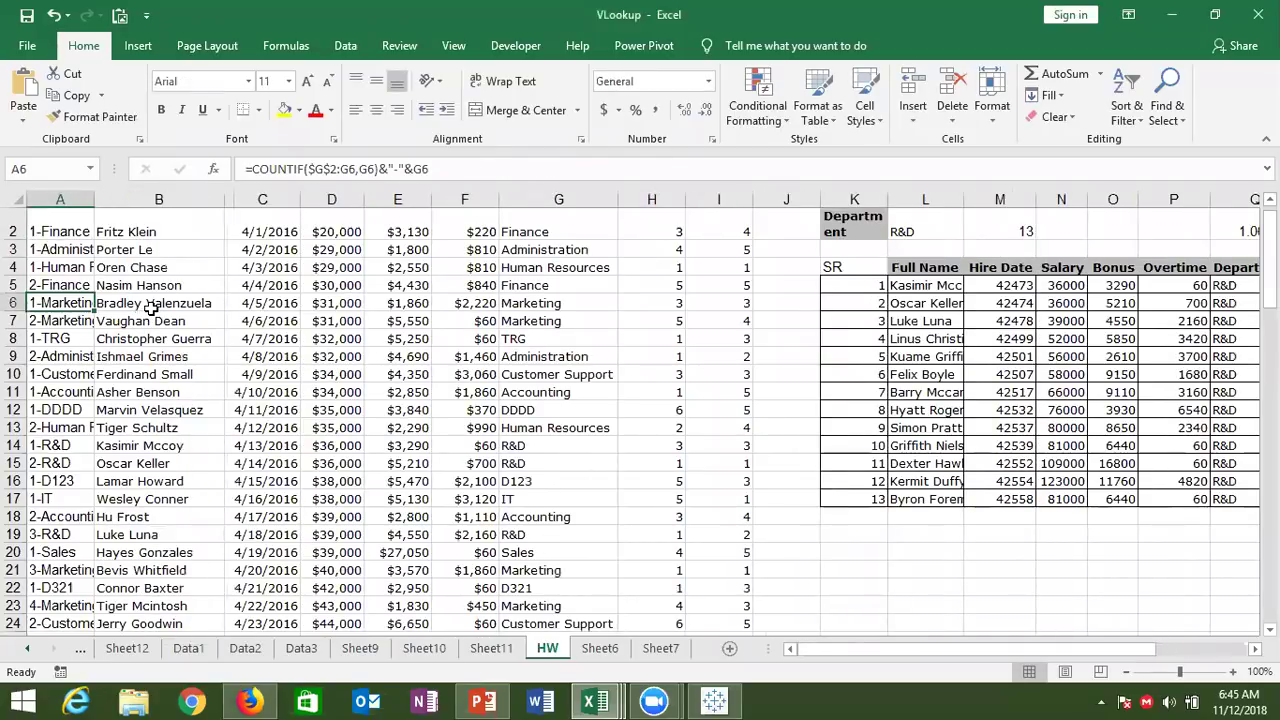
{"action": "left_click", "coordinate": [857, 306]}
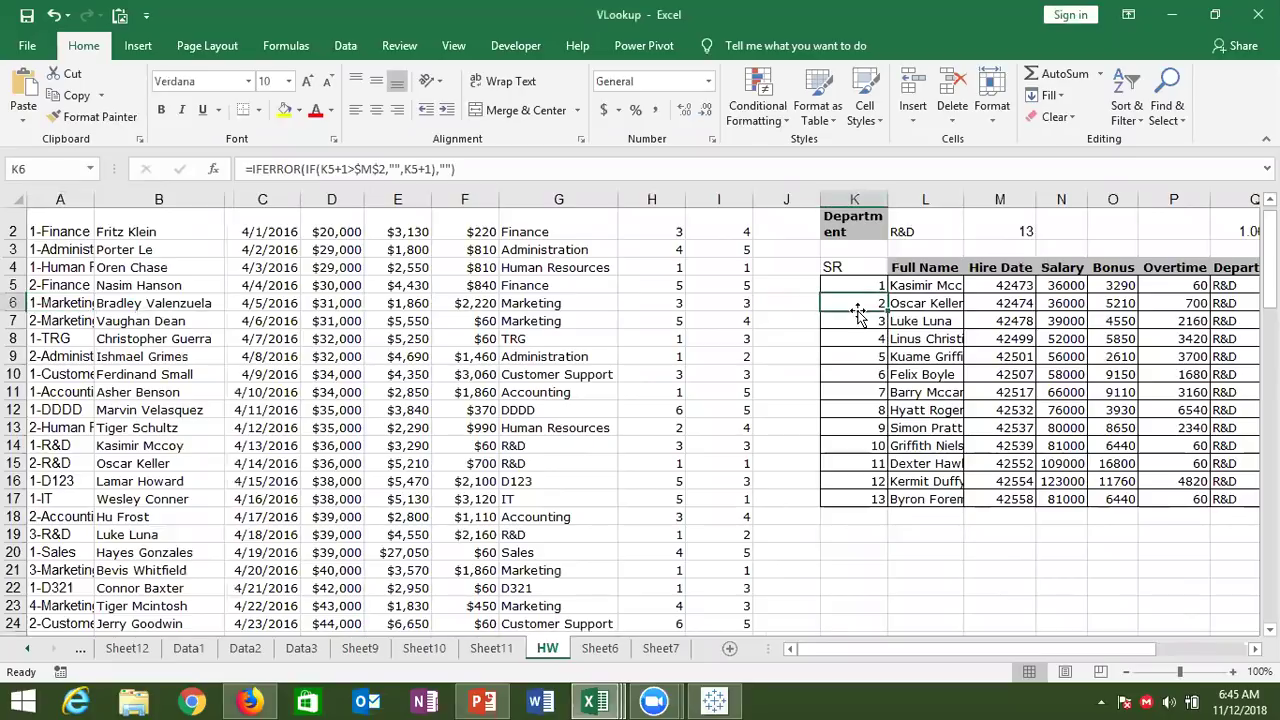
{"action": "left_click_drag", "start_coordinate": [868, 649], "coordinate": [963, 649]}
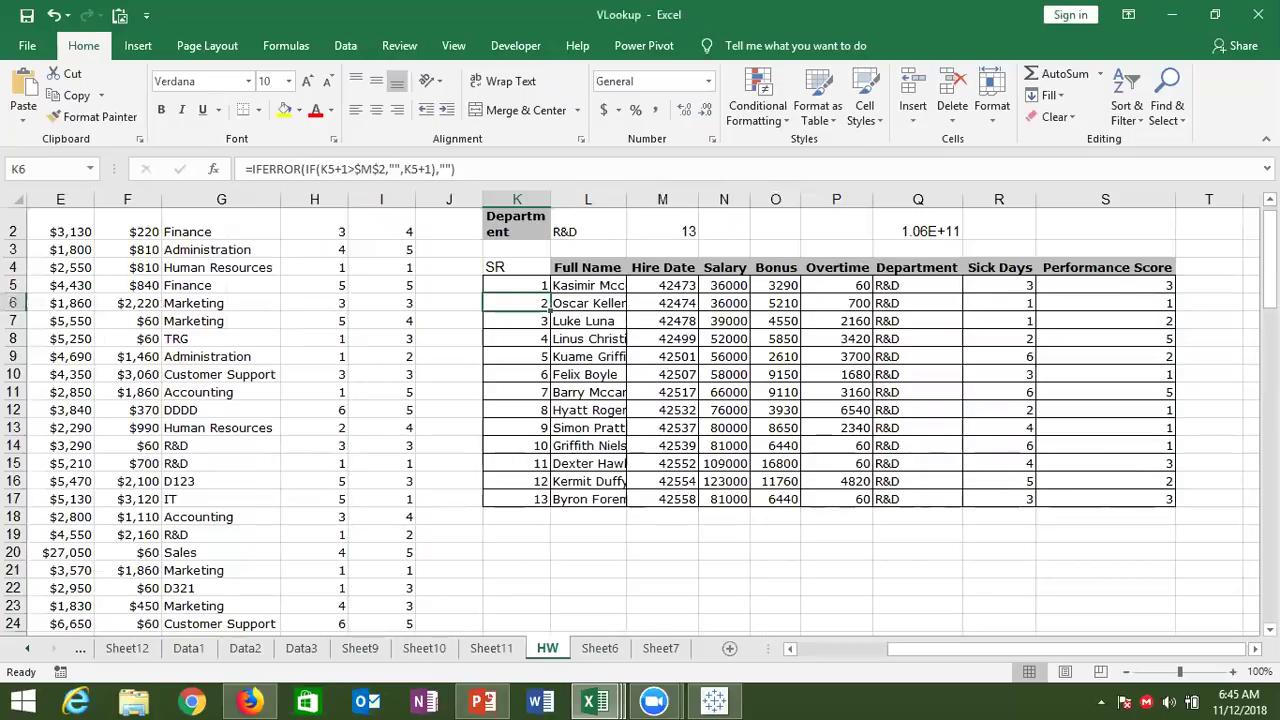
{"action": "left_click_drag", "start_coordinate": [1269, 262], "coordinate": [1269, 250]}
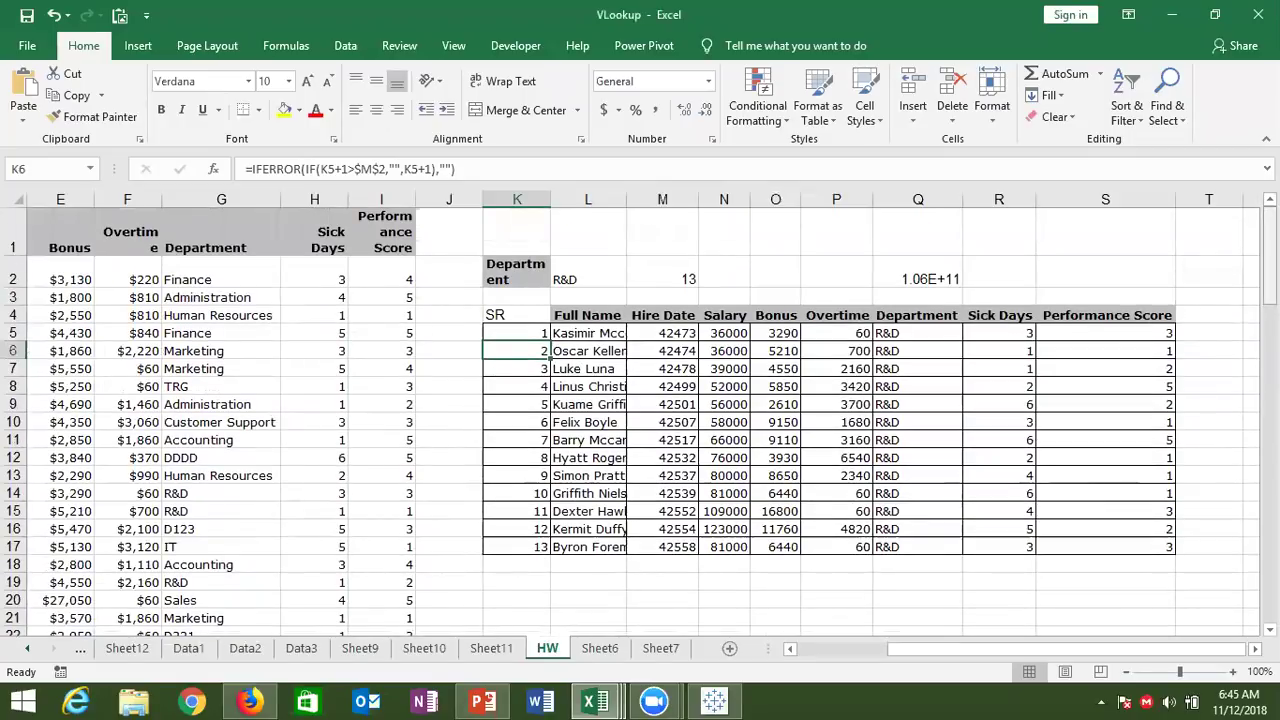
{"action": "left_click", "coordinate": [542, 562]}
{"action": "left_click", "coordinate": [536, 584]}
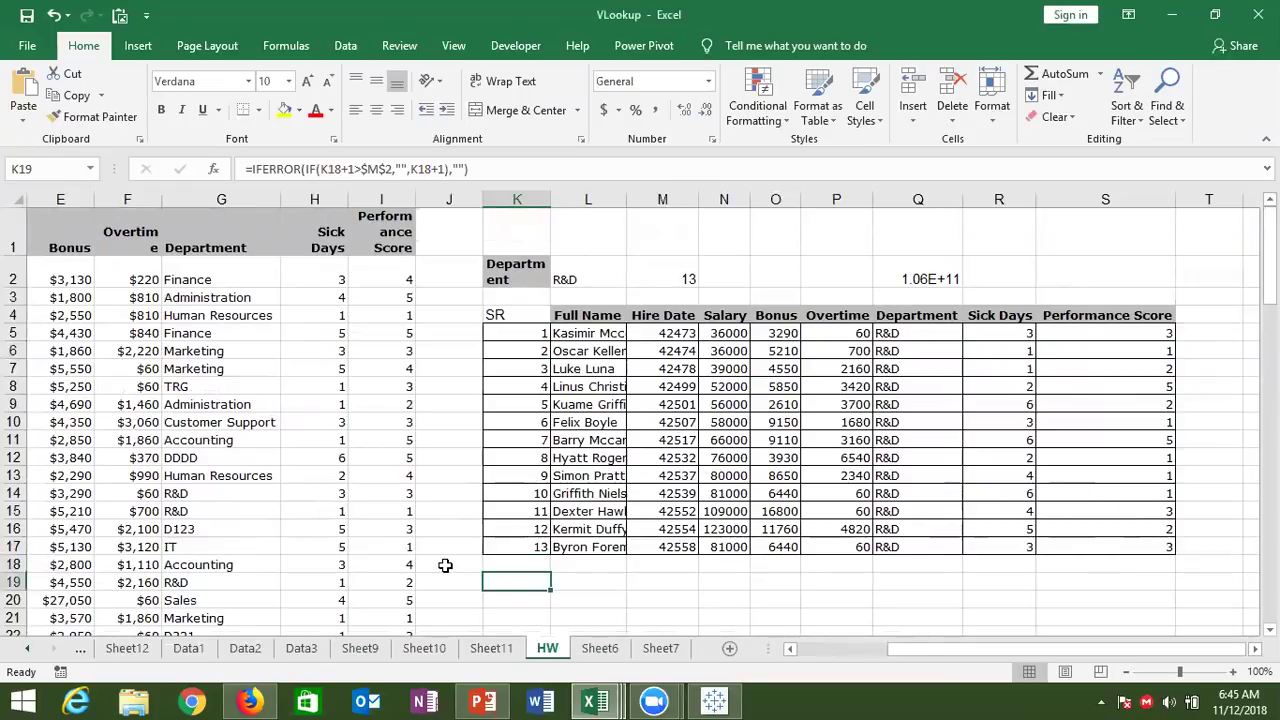
{"action": "left_click", "coordinate": [532, 351]}
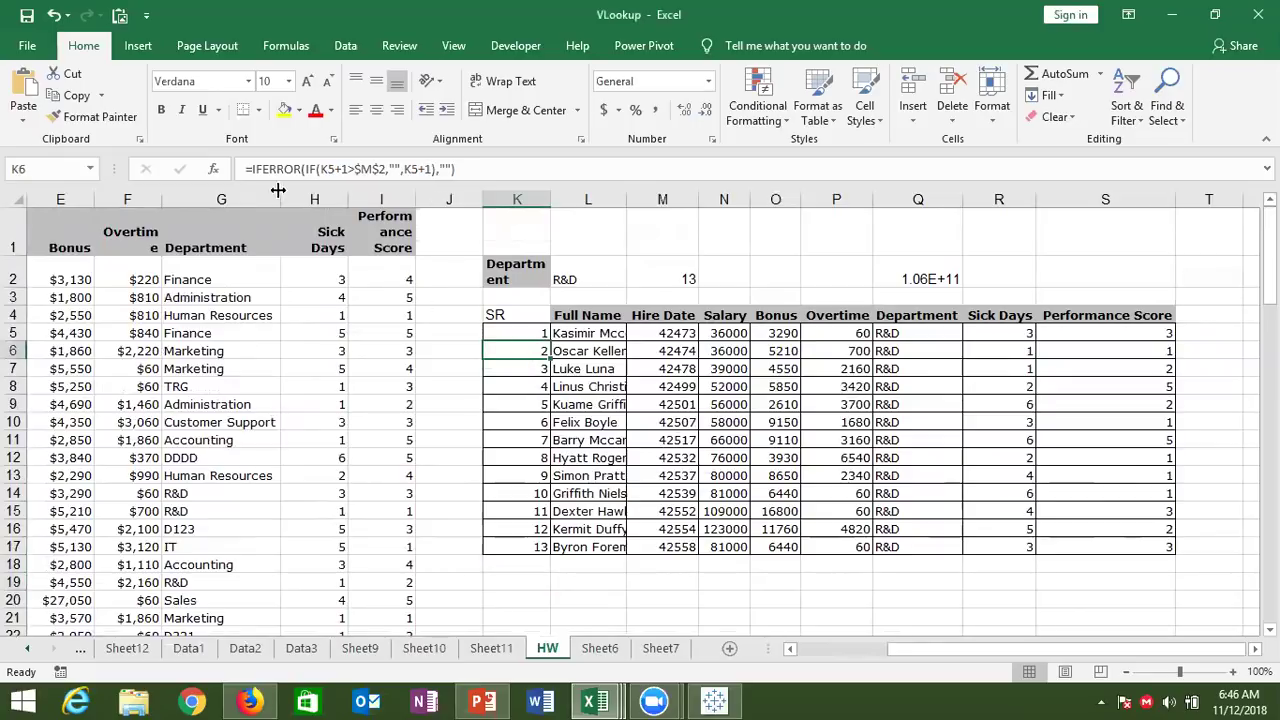
{"action": "left_click", "coordinate": [255, 170]}
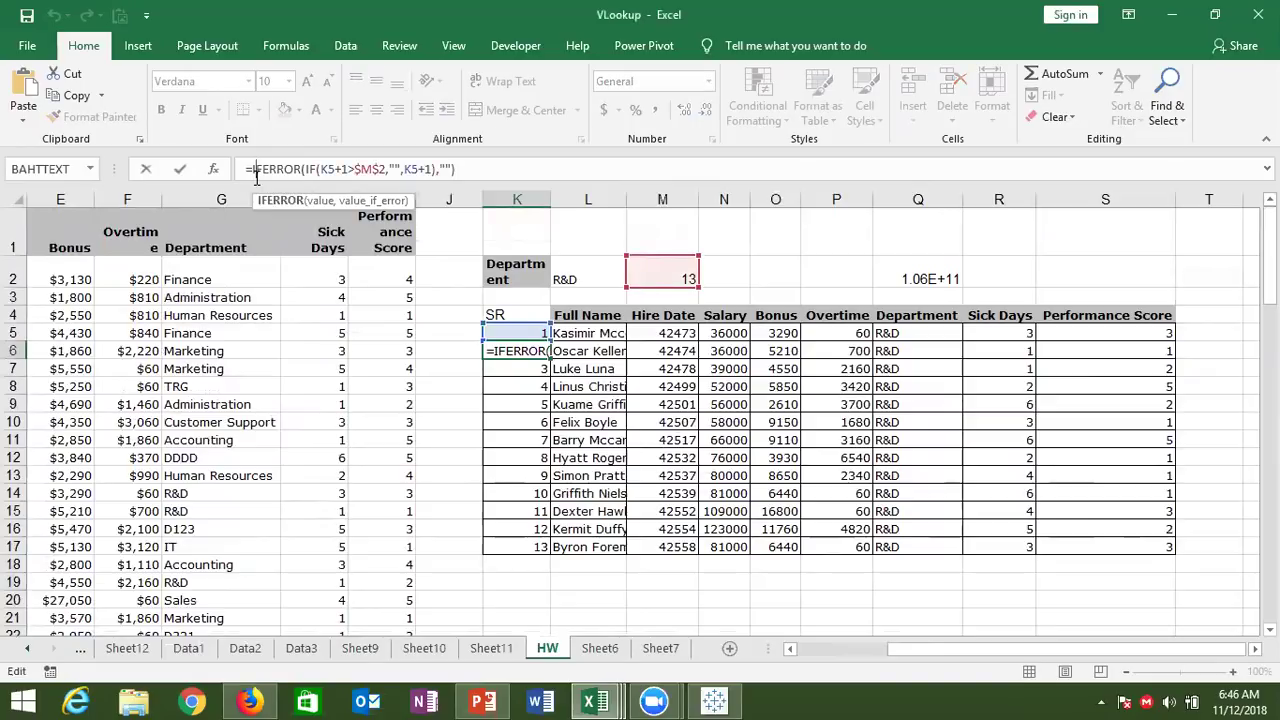
{"action": "key", "text": "Escape"}
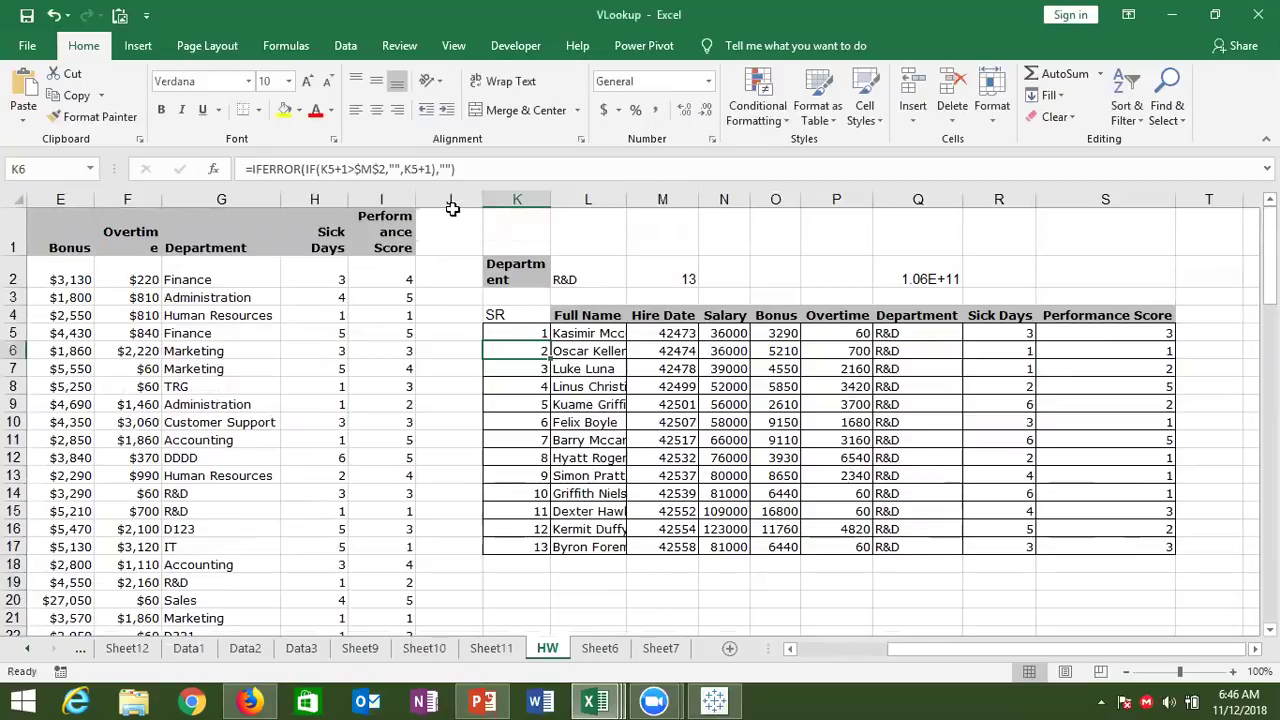
{"action": "left_click", "coordinate": [253, 169]}
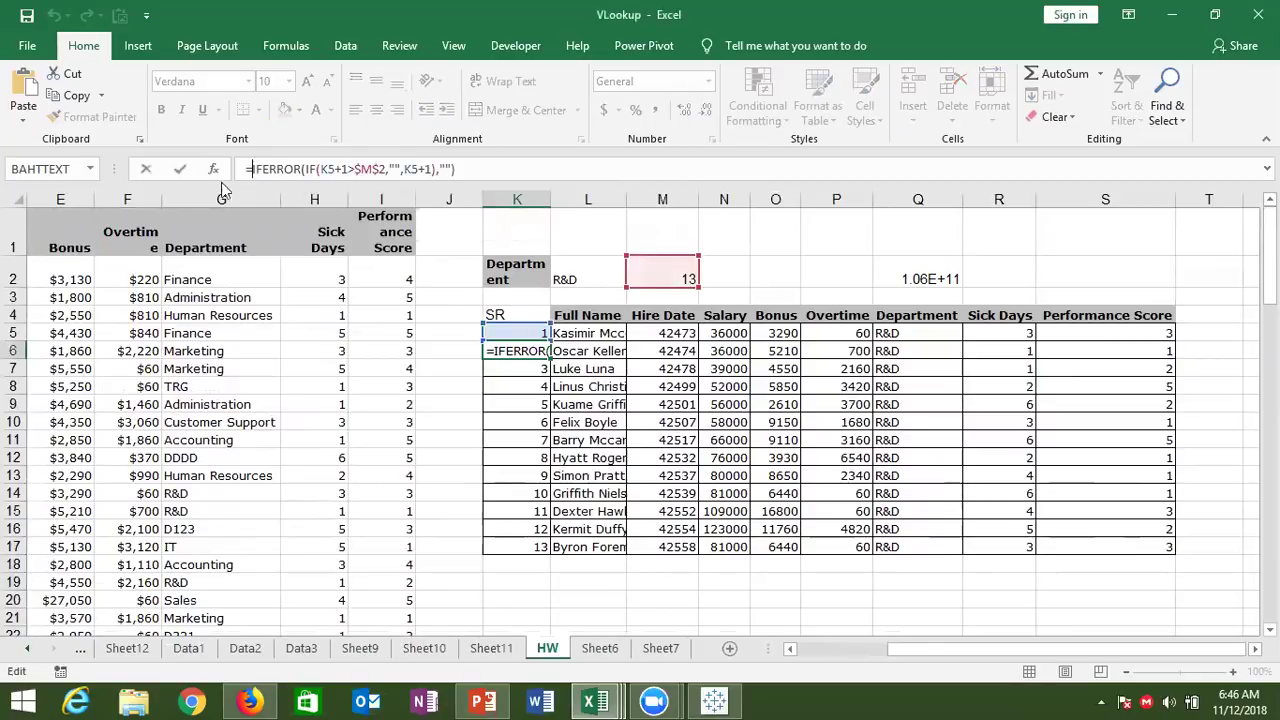
{"action": "key", "text": "Escape"}
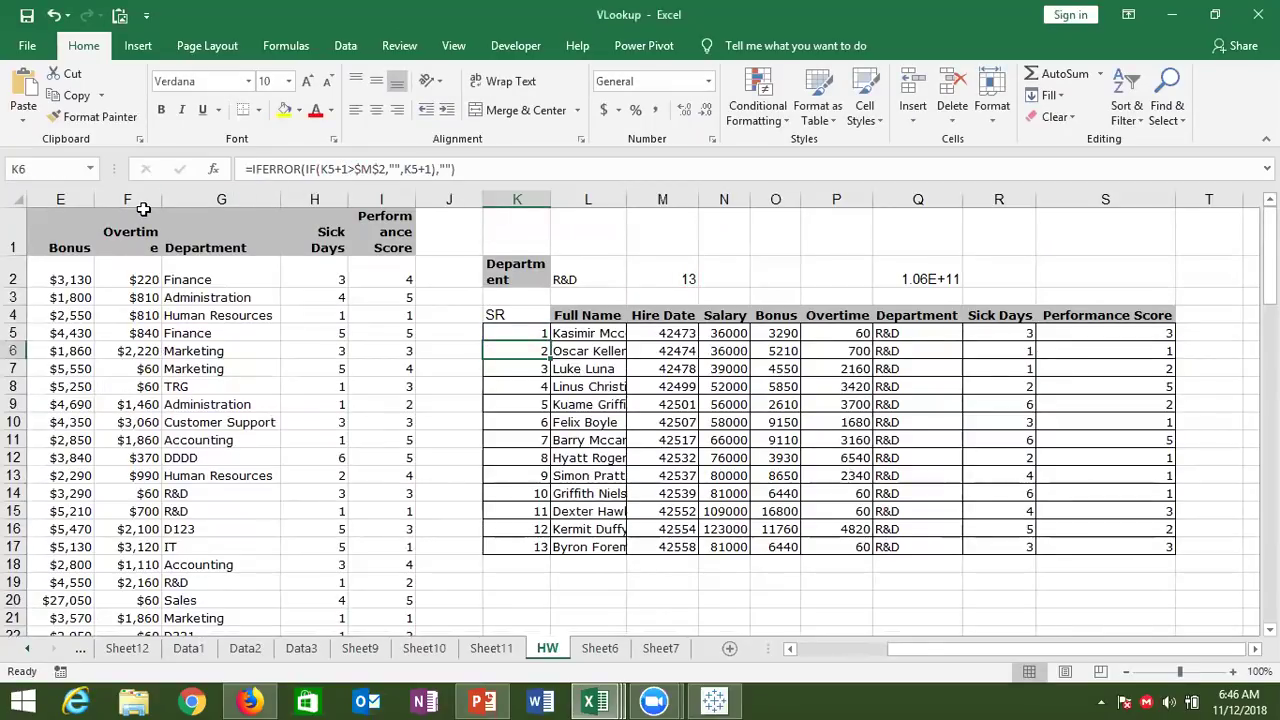
{"action": "key", "text": "Down"}
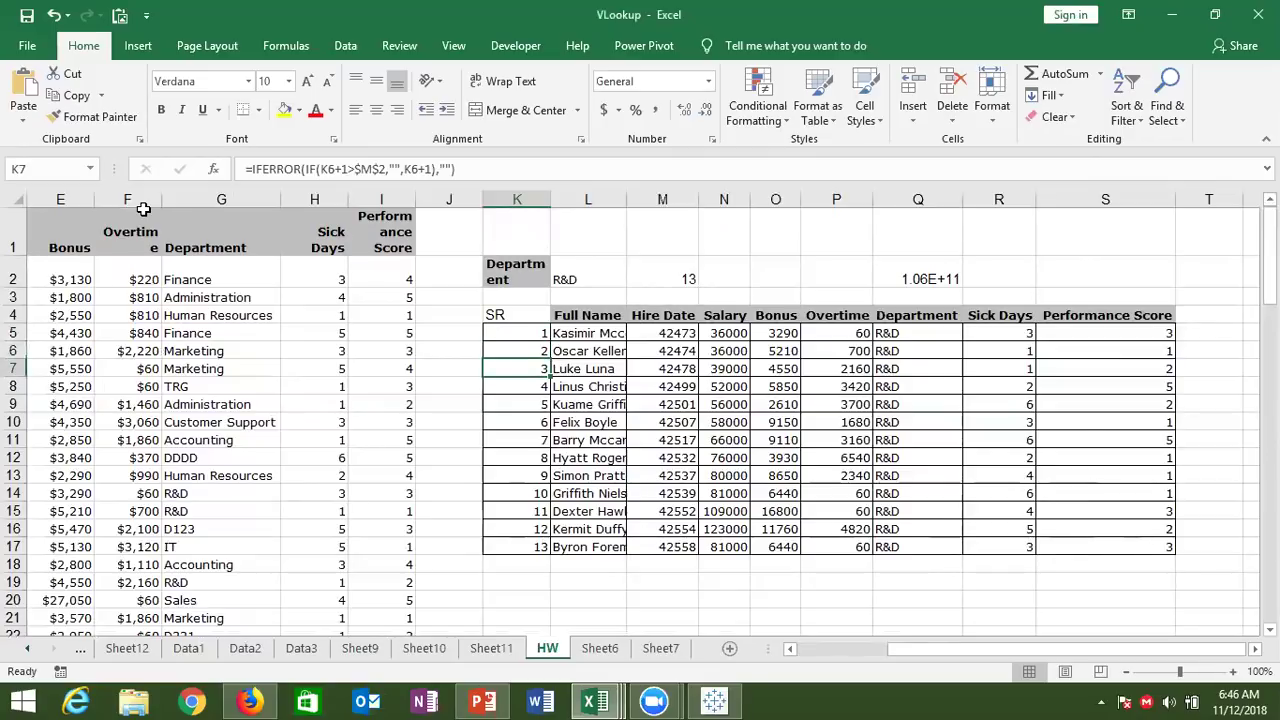
Step: Change K7 to =IF(K6="","Total",IFERROR(IF(K6+1>$M$2,"",K6+1),""))
{"action": "left_click", "coordinate": [251, 169]}
{"action": "type", "text": "IF("}
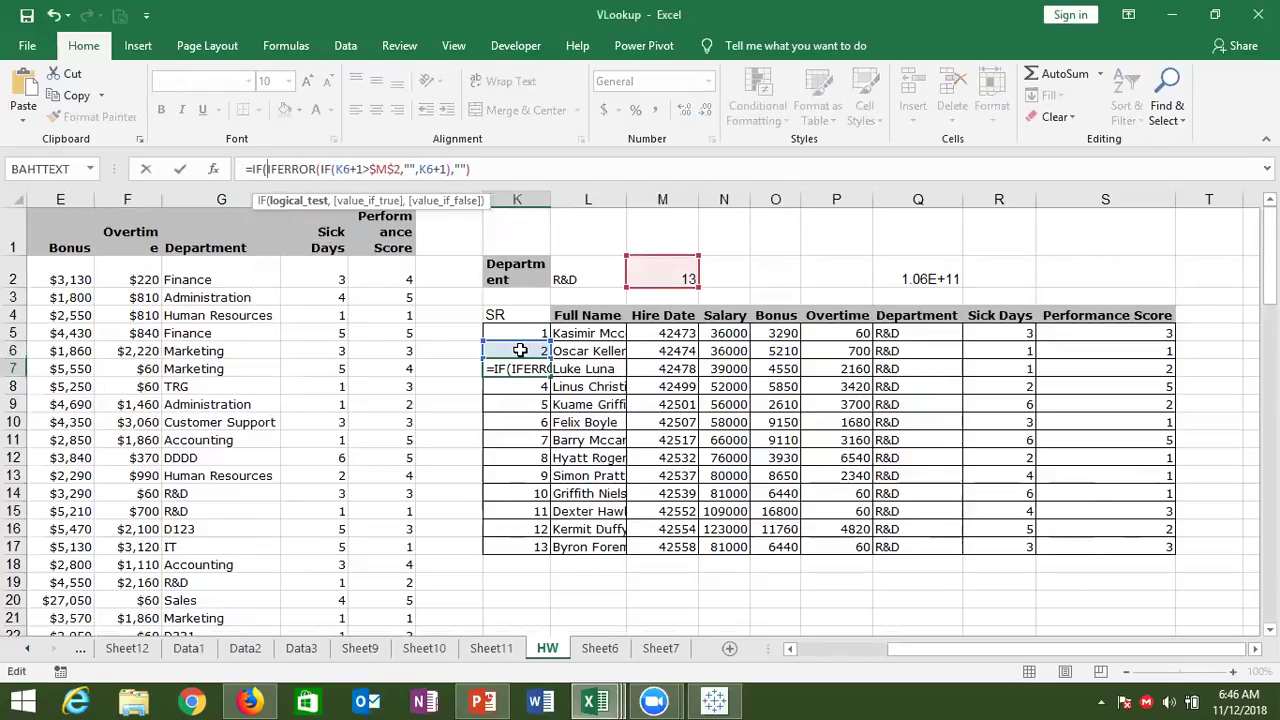
{"action": "left_click", "coordinate": [520, 350]}
{"action": "type", "text": "="}
{"action": "type", "text": "\""}
{"action": "key", "text": "BackSpace"}
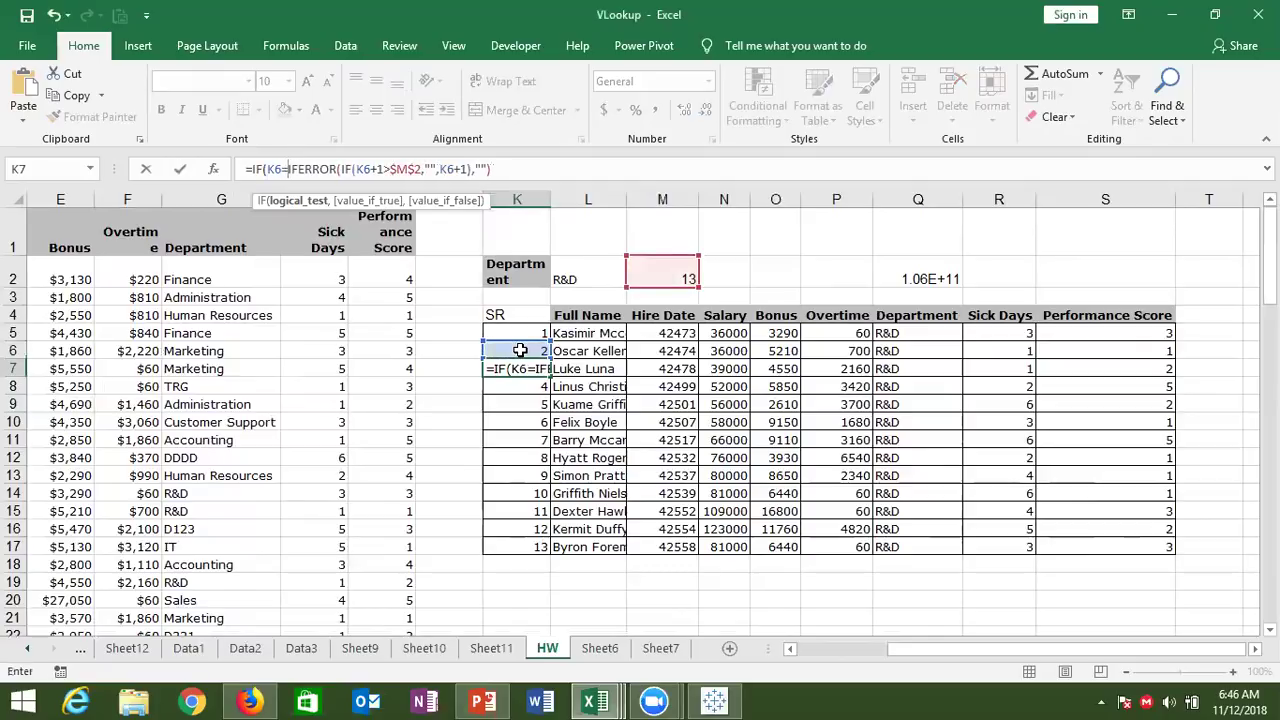
{"action": "type", "text": "\"\","}
{"action": "type", "text": "tod"}
{"action": "key", "text": "BackSpace"}
{"action": "key", "text": "BackSpace"}
{"action": "key", "text": "BackSpace"}
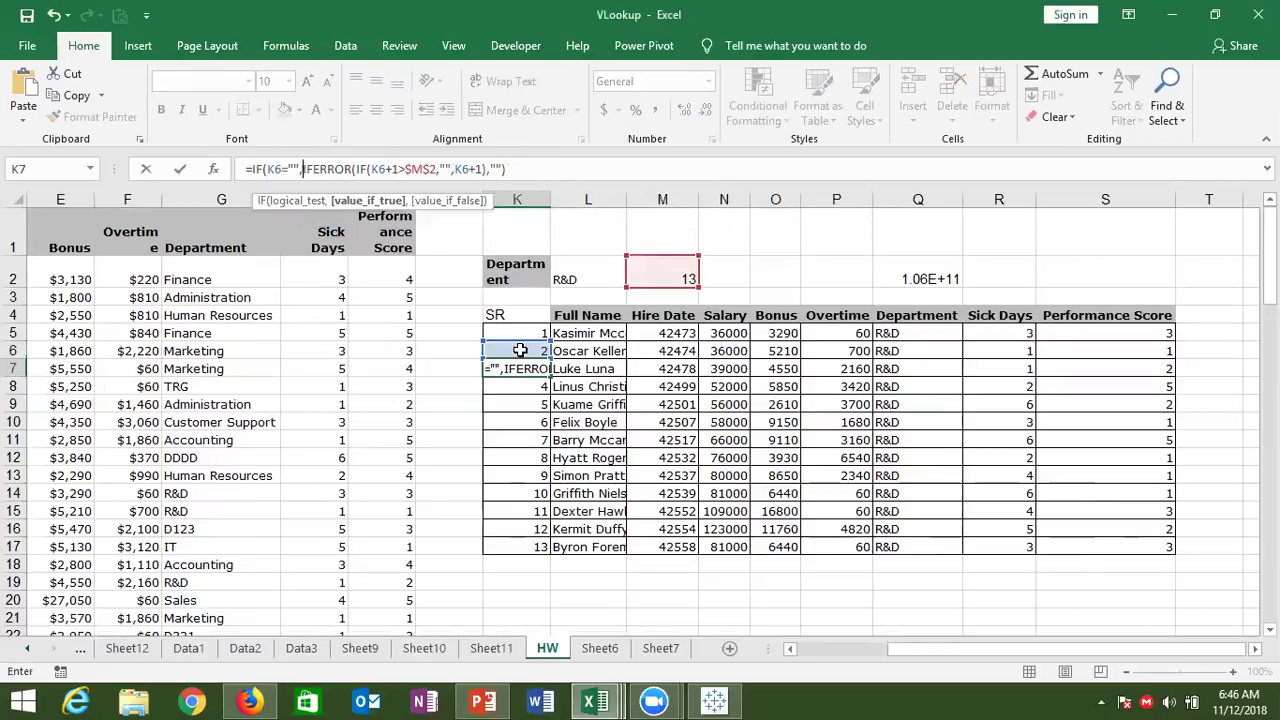
{"action": "type", "text": "\"Total"}
{"action": "type", "text": "\","}
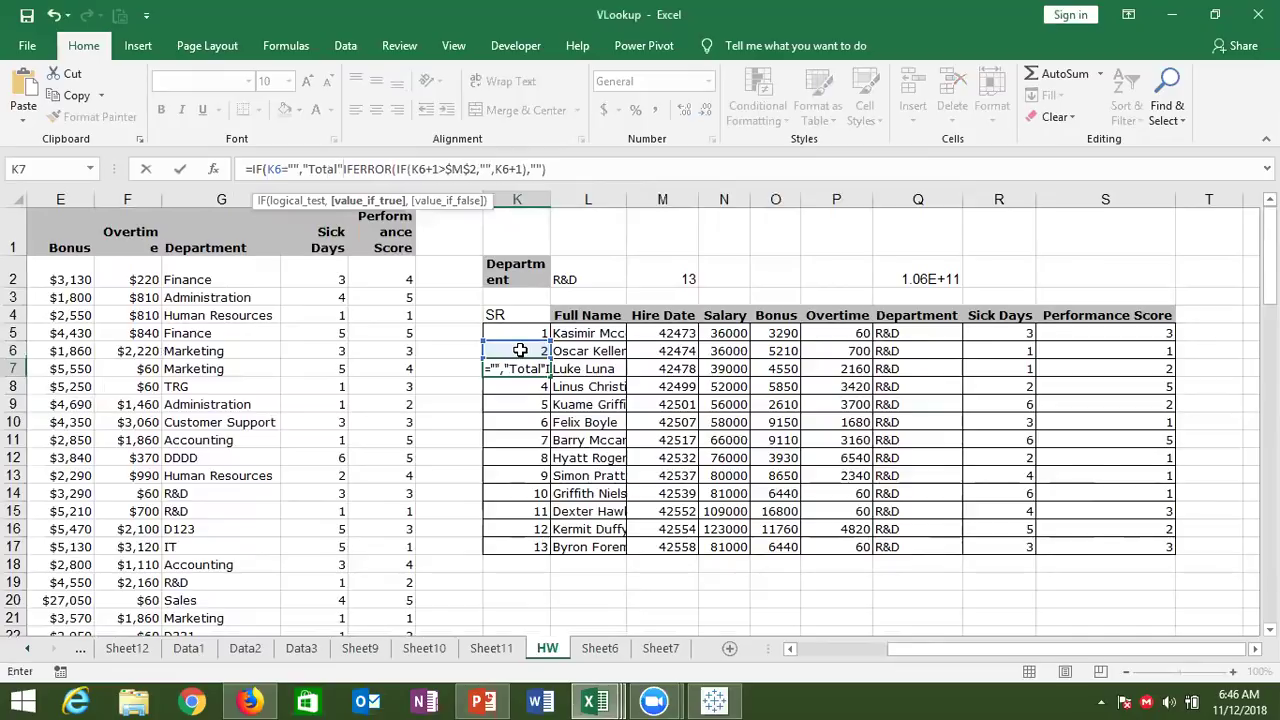
{"action": "type", "text": ","}
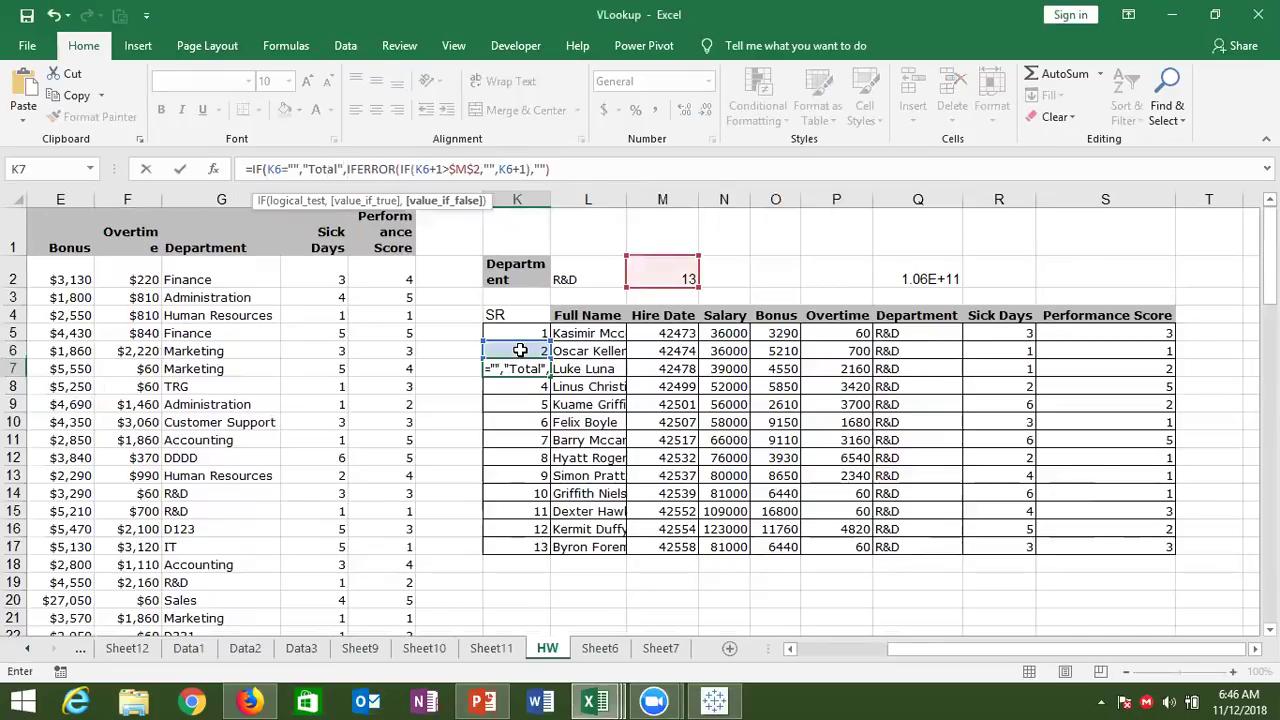
{"action": "key", "text": "Return"}
{"action": "key", "text": "Return"}
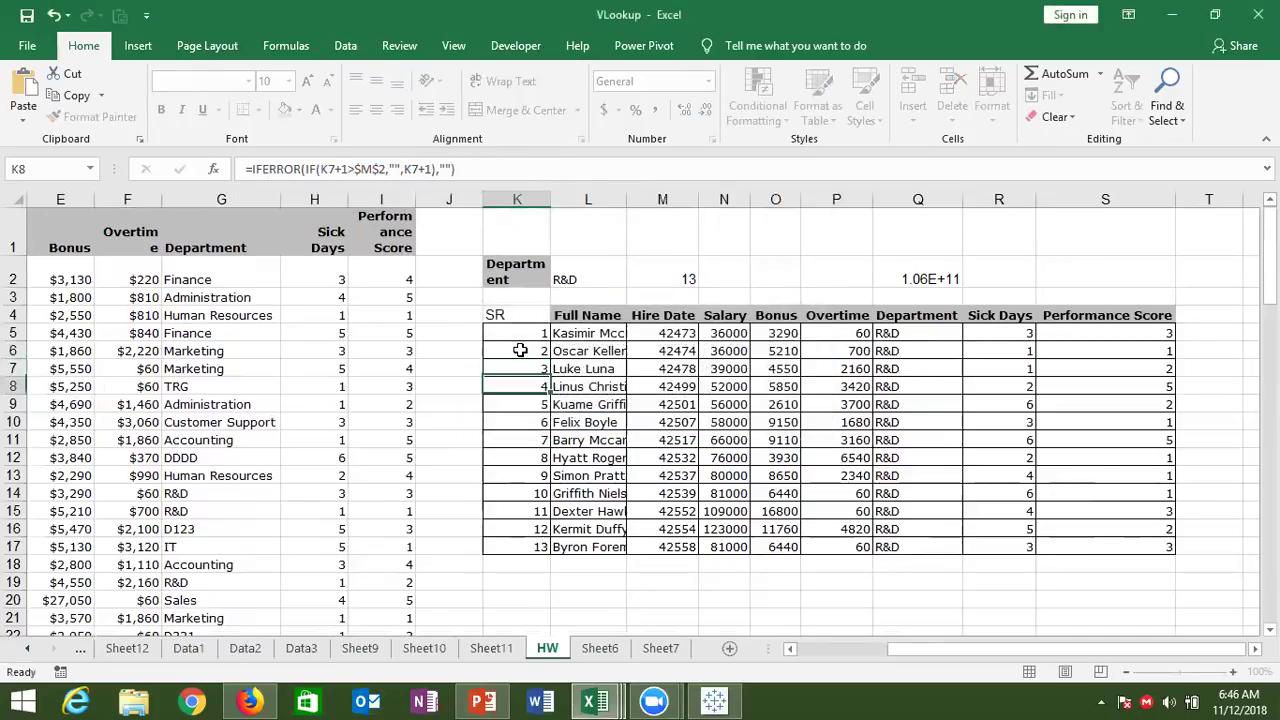
{"action": "key", "text": "Up"}
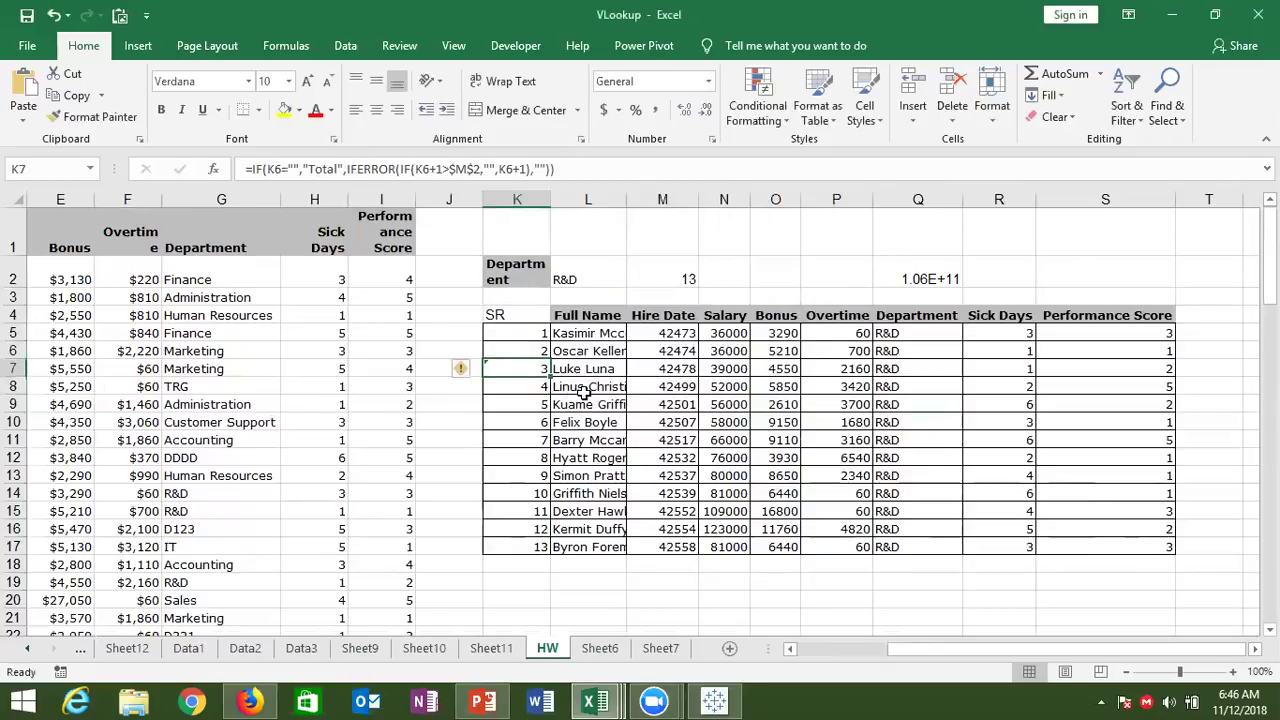
Step: Fill K7's SR formula down column K and check the results around K17
{"action": "left_click_drag", "start_coordinate": [550, 380], "coordinate": [516, 626]}
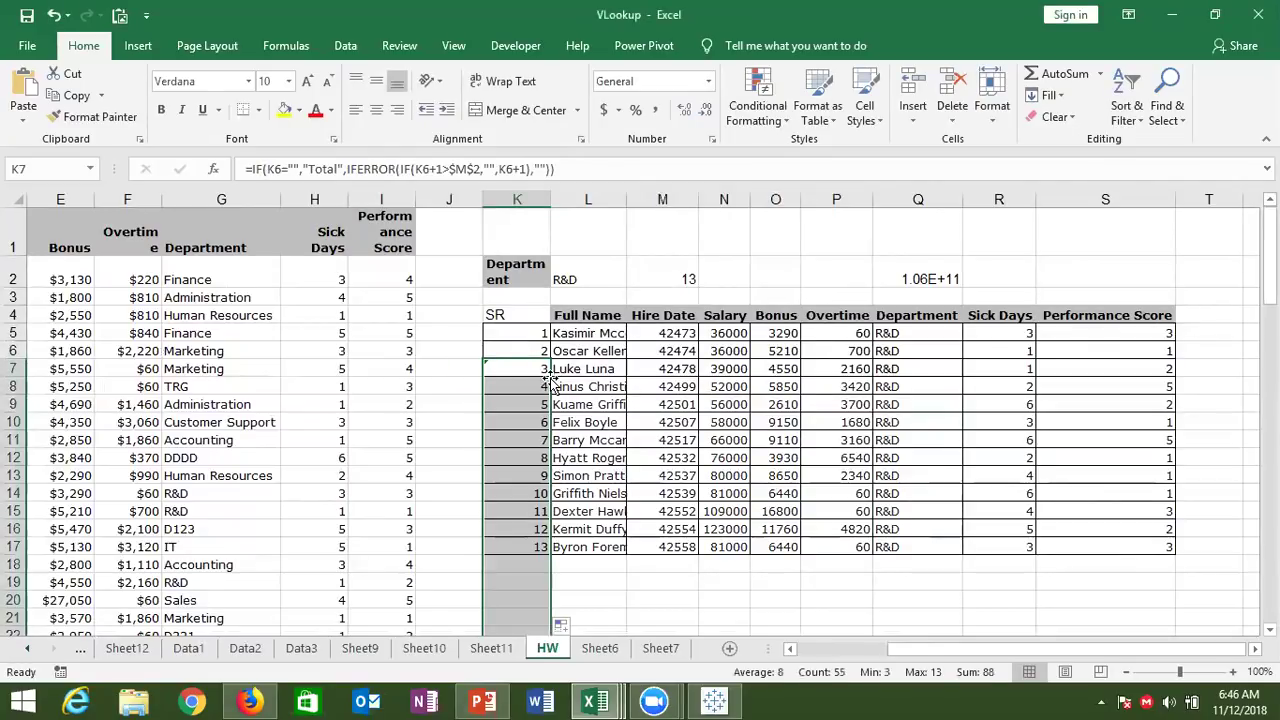
{"action": "left_click", "coordinate": [512, 550]}
{"action": "key", "text": "Down"}
{"action": "key", "text": "Down"}
{"action": "key", "text": "Down"}
{"action": "key", "text": "Down"}
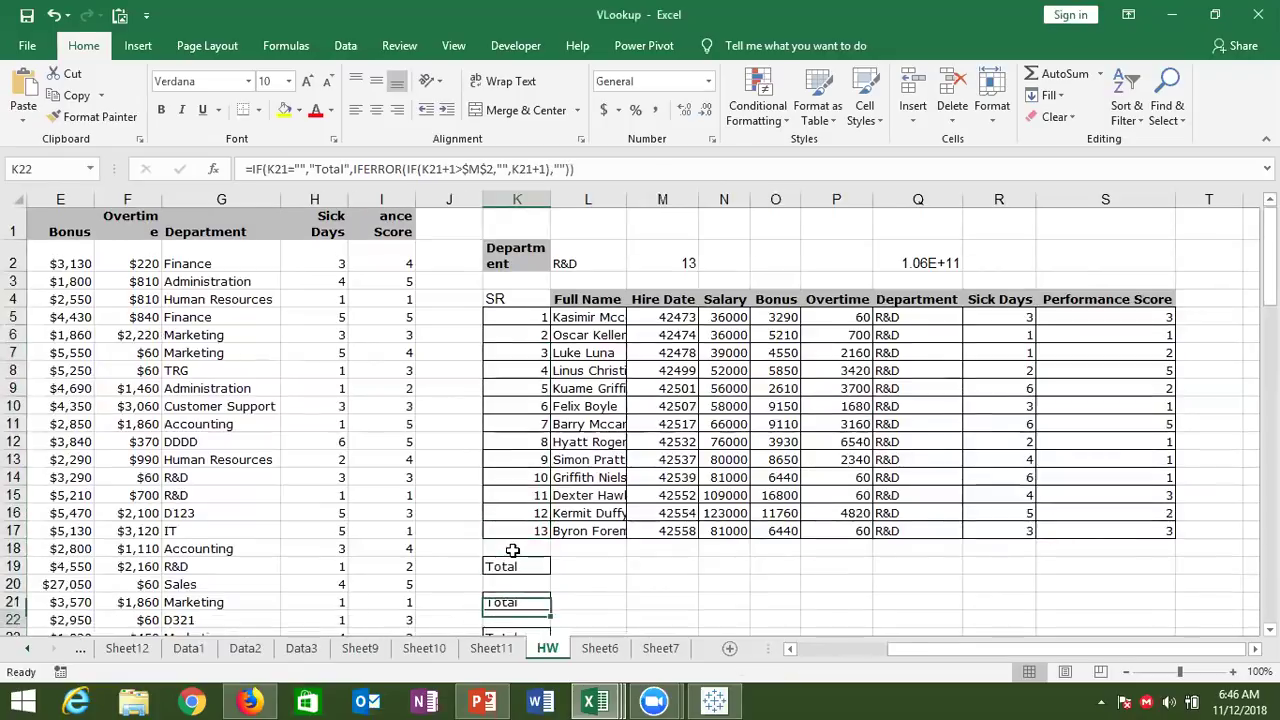
{"action": "key", "text": "Down"}
{"action": "key", "text": "Down"}
{"action": "key", "text": "Down"}
{"action": "key", "text": "Down"}
{"action": "key", "text": "Down"}
{"action": "key", "text": "Down"}
{"action": "key", "text": "Down"}
{"action": "key", "text": "Down"}
{"action": "key", "text": "Down"}
{"action": "key", "text": "Down"}
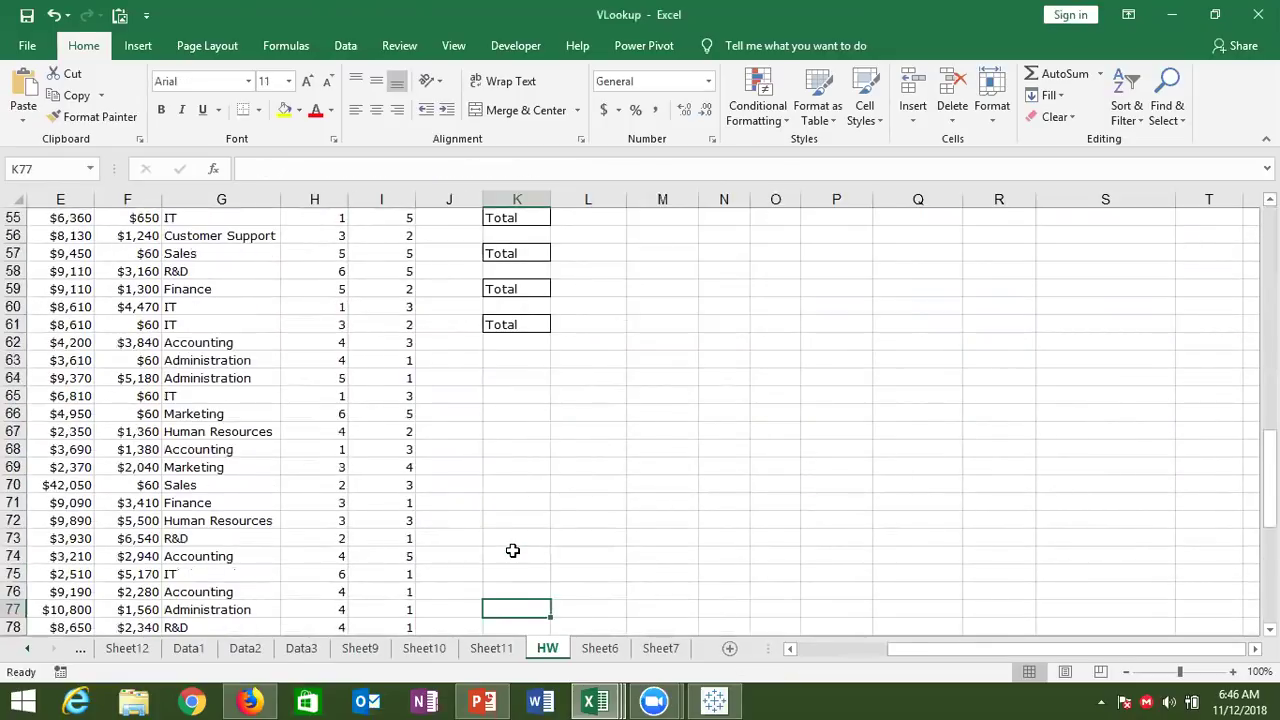
{"action": "key", "text": "Up"}
{"action": "key", "text": "Up"}
{"action": "key", "text": "Up"}
{"action": "key", "text": "Up"}
{"action": "key", "text": "Up"}
{"action": "key", "text": "Up"}
{"action": "key", "text": "Up"}
{"action": "key", "text": "Up"}
{"action": "key", "text": "Up"}
{"action": "key", "text": "Up"}
{"action": "key", "text": "Up"}
{"action": "key", "text": "Up"}
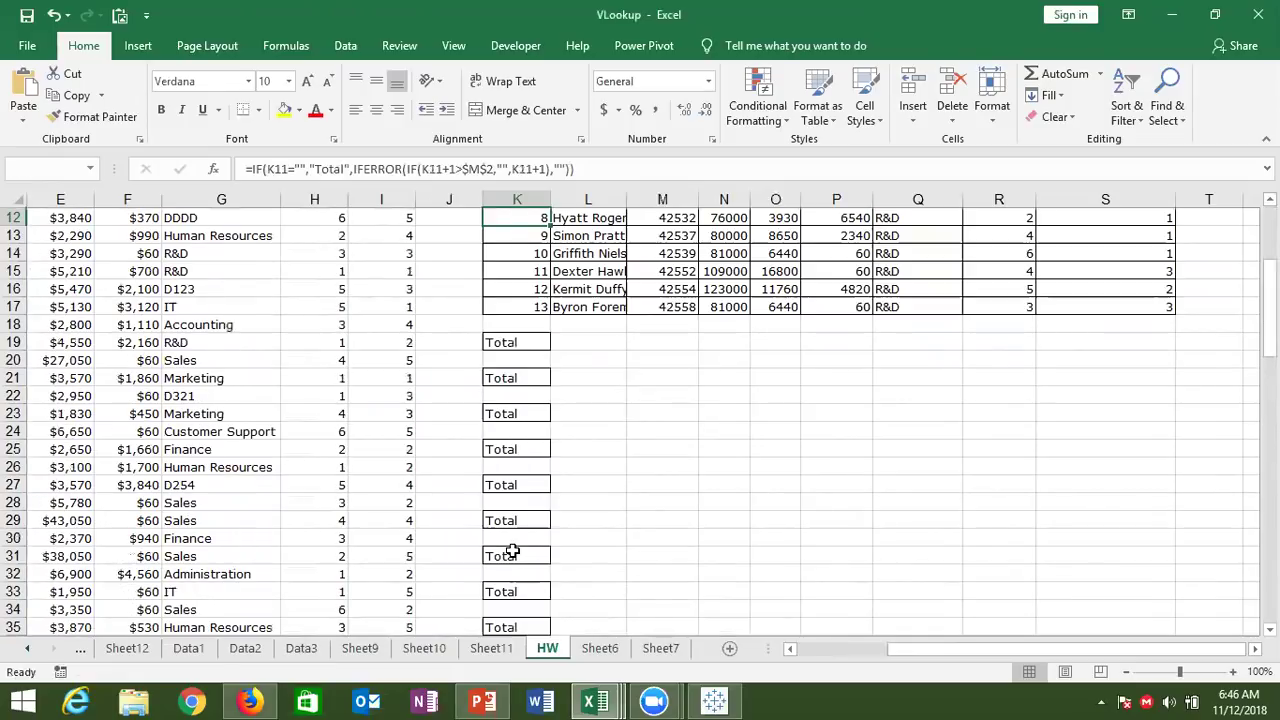
{"action": "key", "text": "Up"}
{"action": "key", "text": "Up"}
{"action": "key", "text": "Up"}
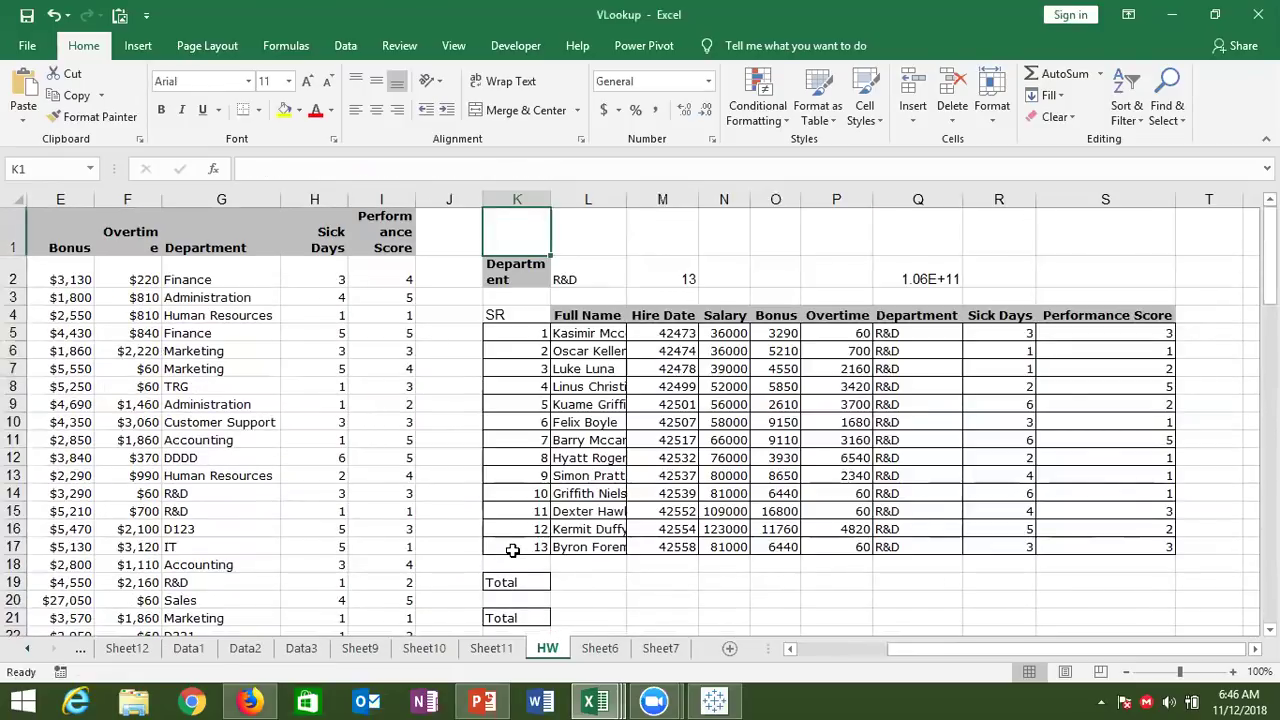
Step: Inspect the formulas in K18–K21, then in K6 and K7
{"action": "left_click", "coordinate": [519, 577]}
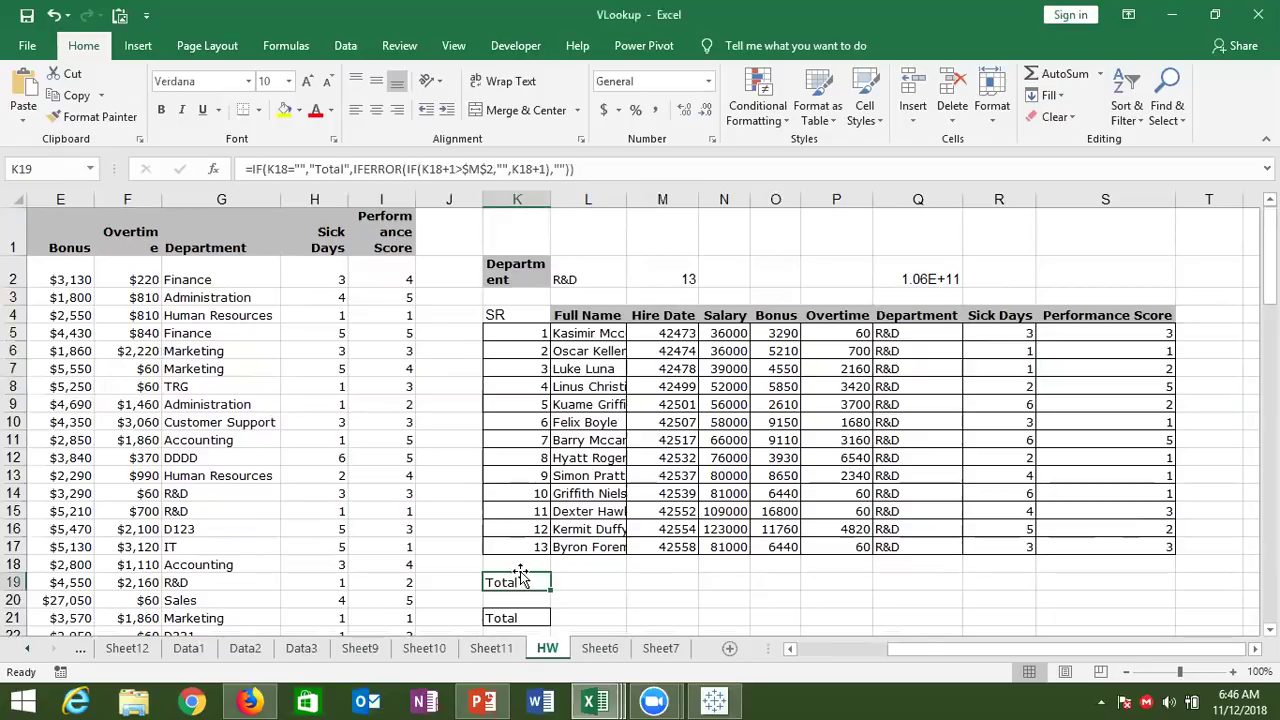
{"action": "left_click", "coordinate": [520, 563]}
{"action": "left_click", "coordinate": [519, 580]}
{"action": "left_click", "coordinate": [515, 600]}
{"action": "left_click", "coordinate": [512, 615]}
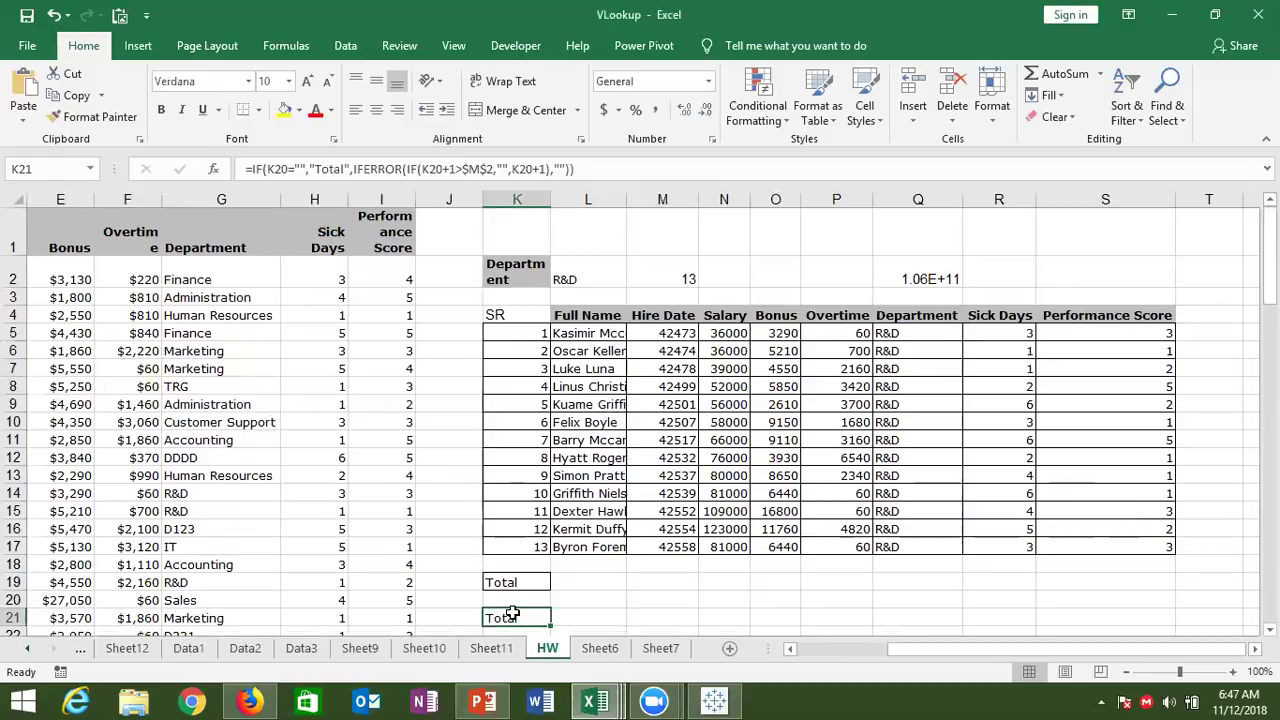
{"action": "left_click", "coordinate": [535, 351]}
{"action": "left_click", "coordinate": [533, 366]}
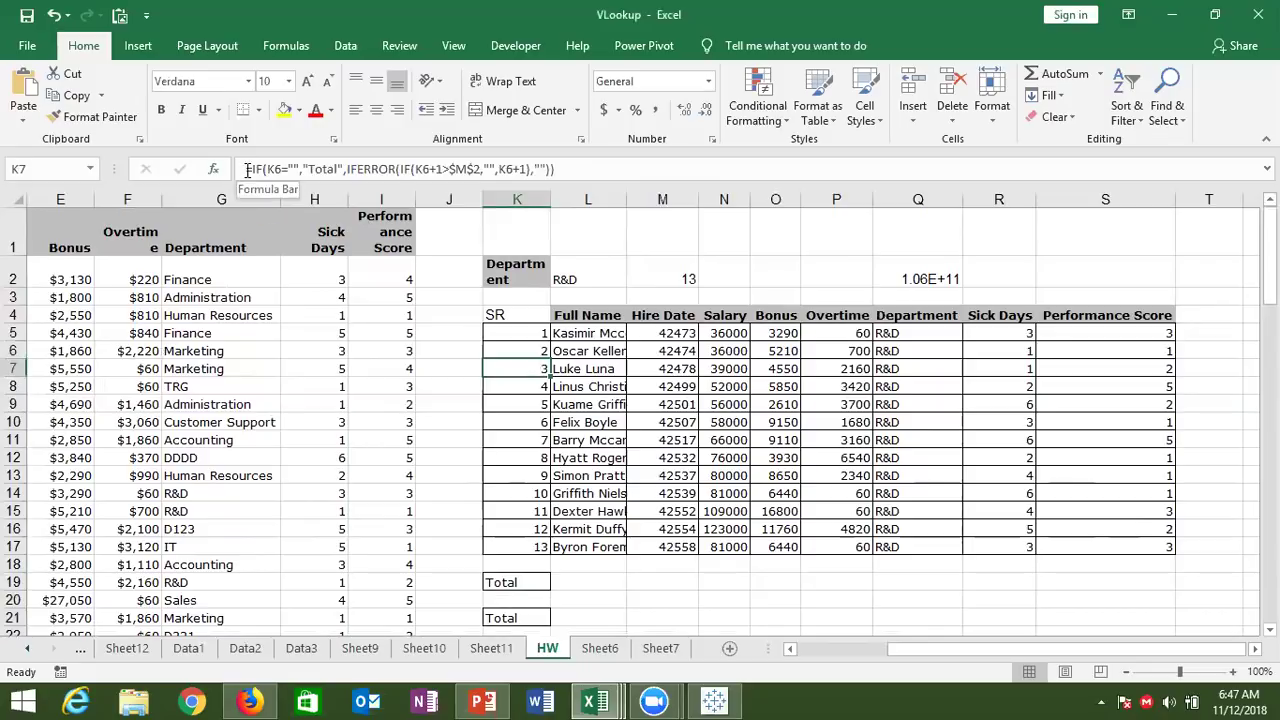
Step: Wrap K7 in IF(COUNTIF(K5:K6,"Total")>1,"",…) to blank out cells below Total
{"action": "left_click", "coordinate": [247, 170]}
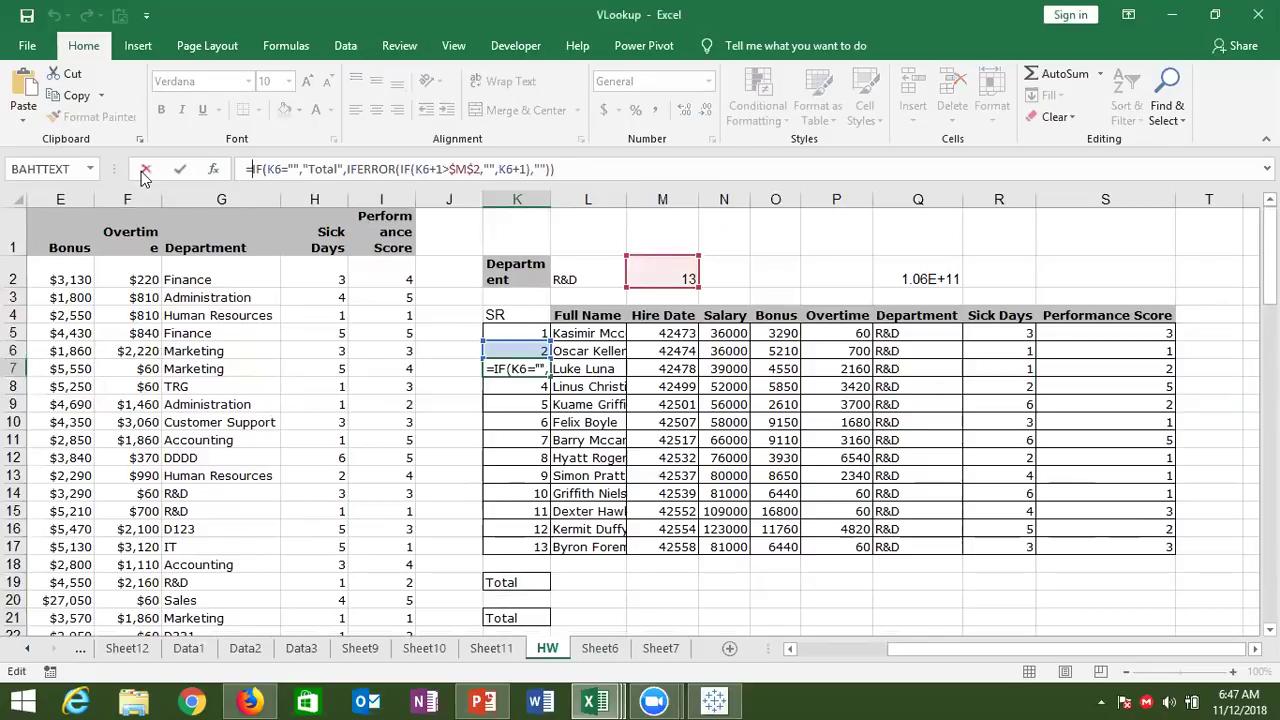
{"action": "type", "text": "IF(coun"}
{"action": "key", "text": "Down"}
{"action": "key", "text": "Down"}
{"action": "key", "text": "Down"}
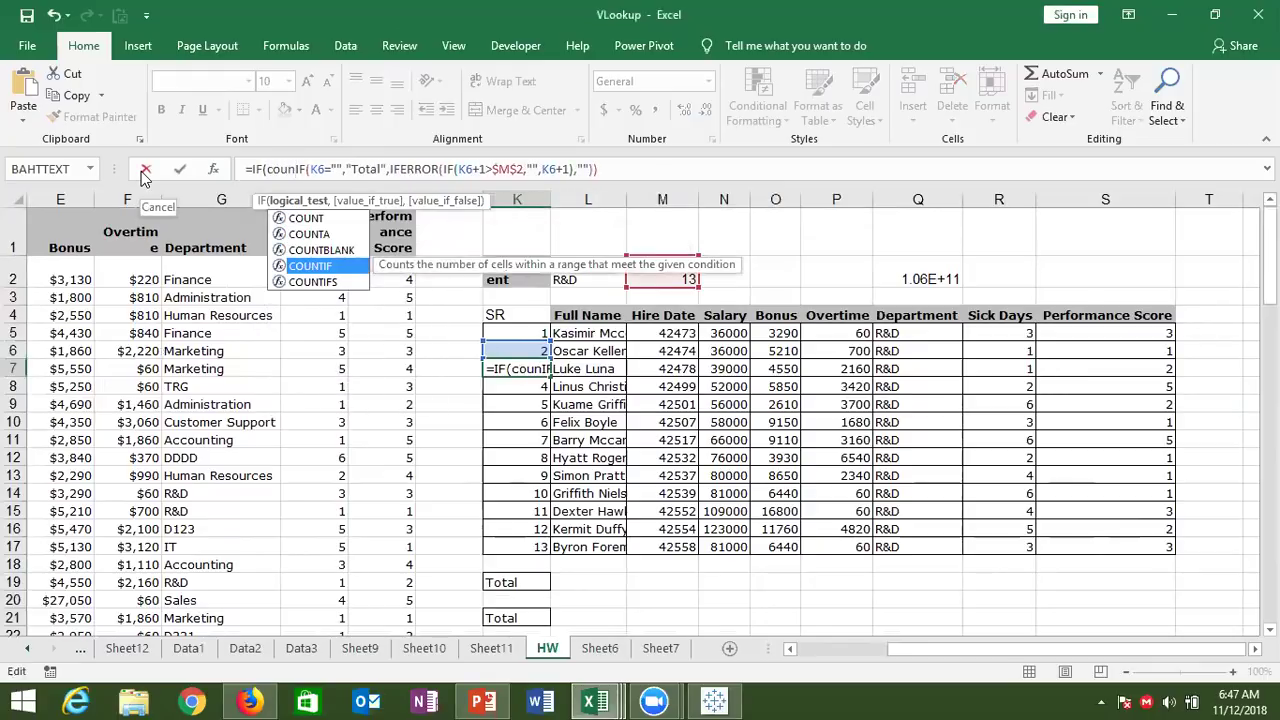
{"action": "key", "text": "Tab"}
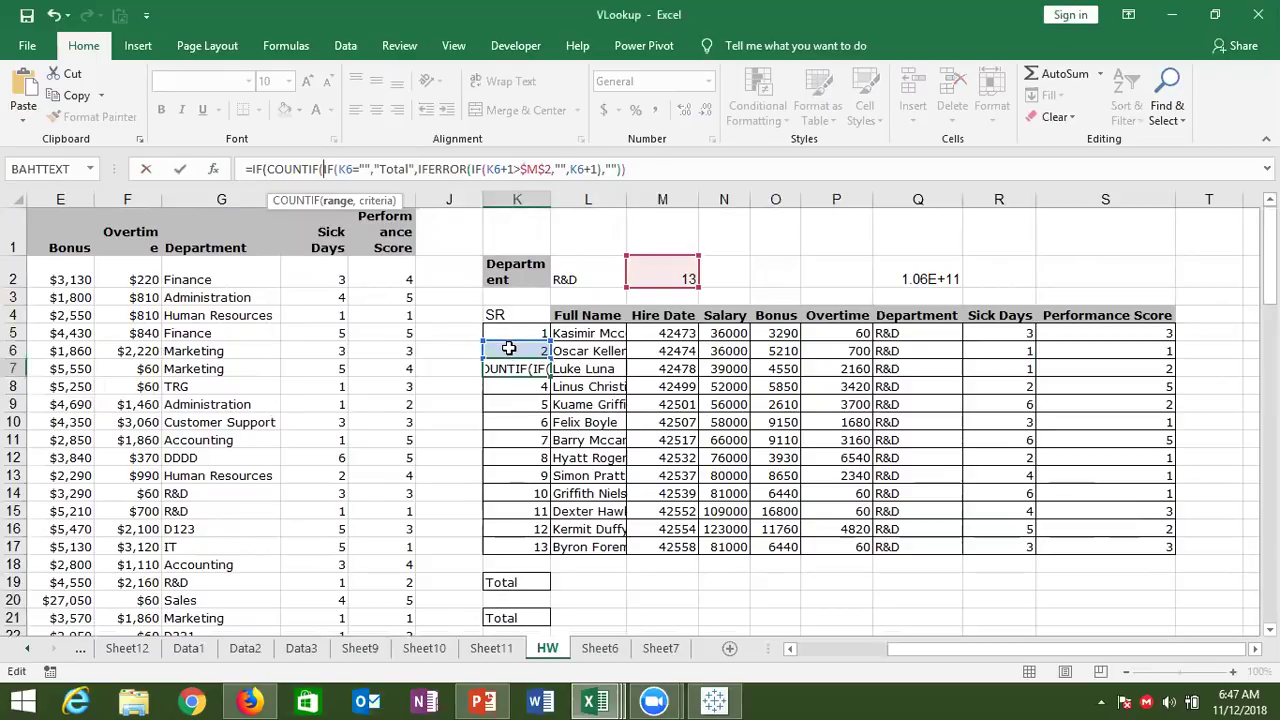
{"action": "left_click_drag", "start_coordinate": [509, 333], "coordinate": [509, 347]}
{"action": "type", "text": ","}
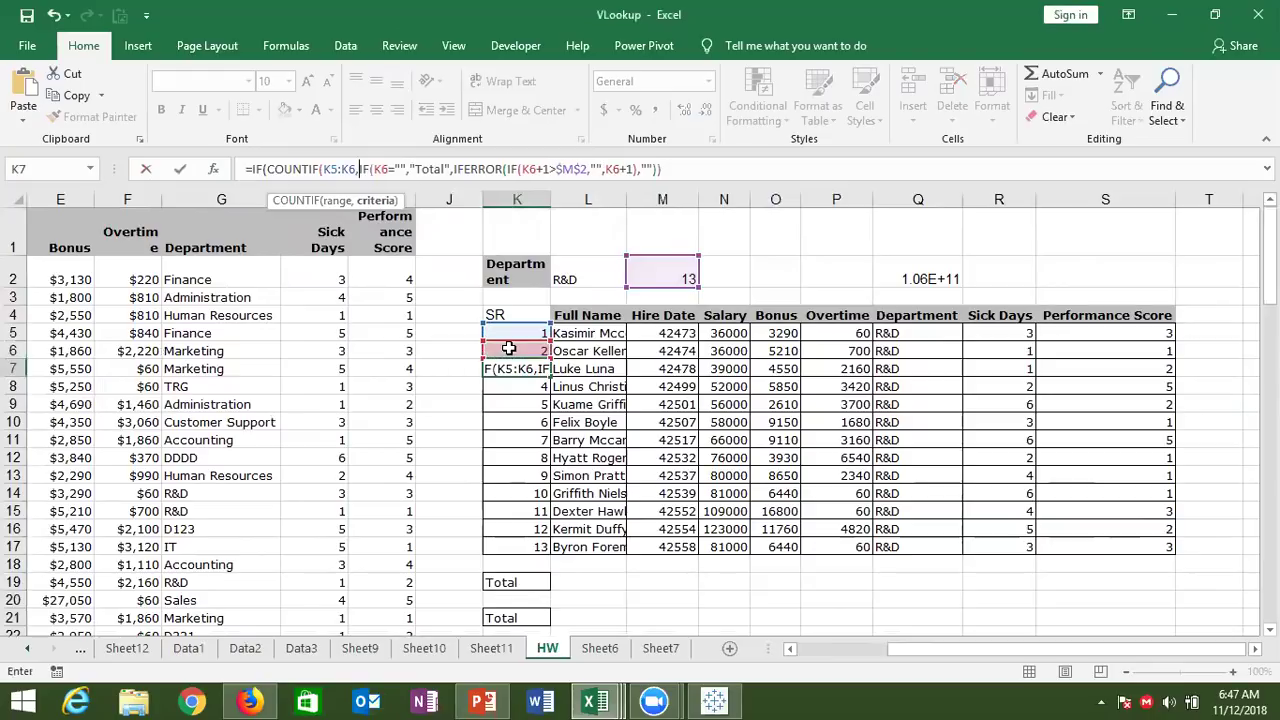
{"action": "type", "text": "\"Total\""}
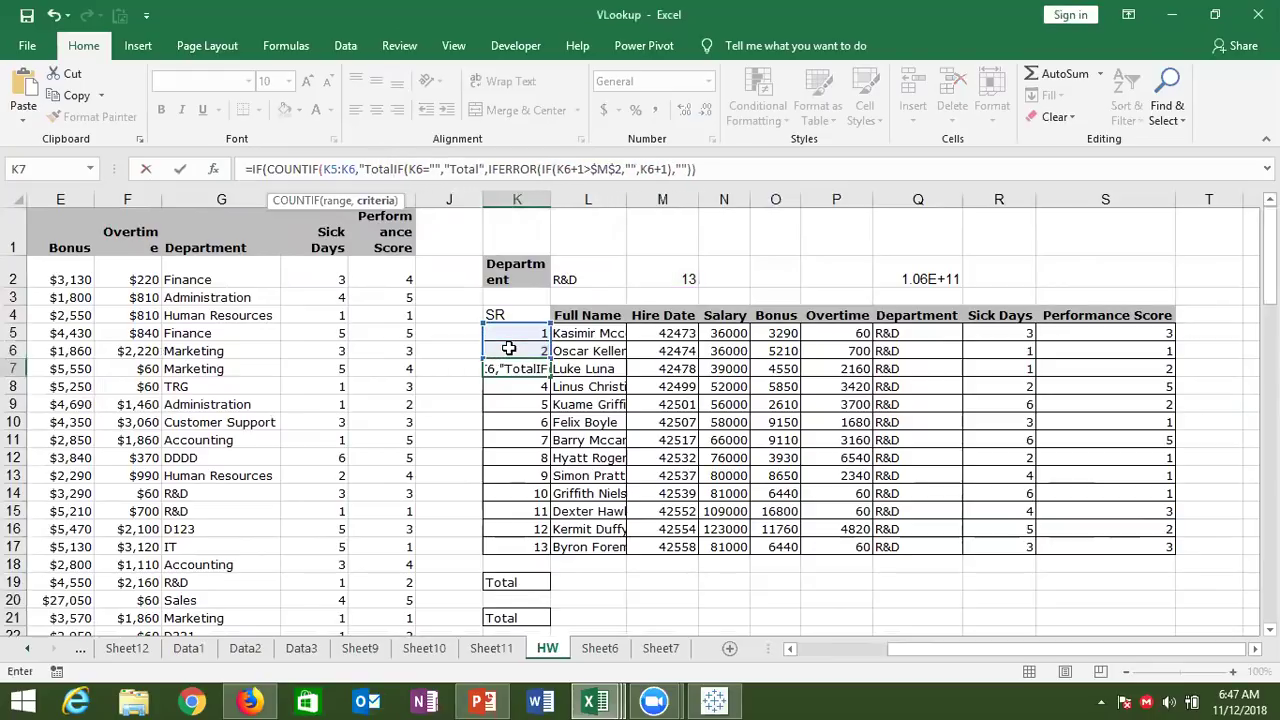
{"action": "type", "text": ")"}
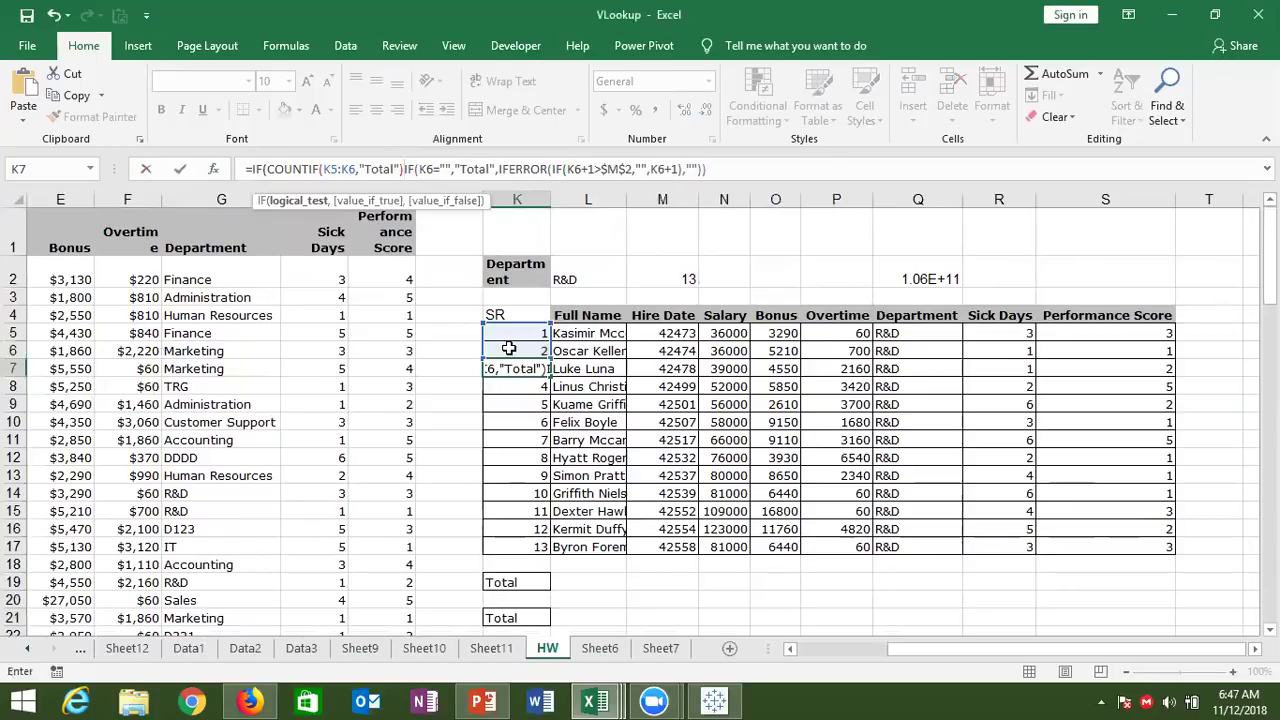
{"action": "type", "text": ">1,"}
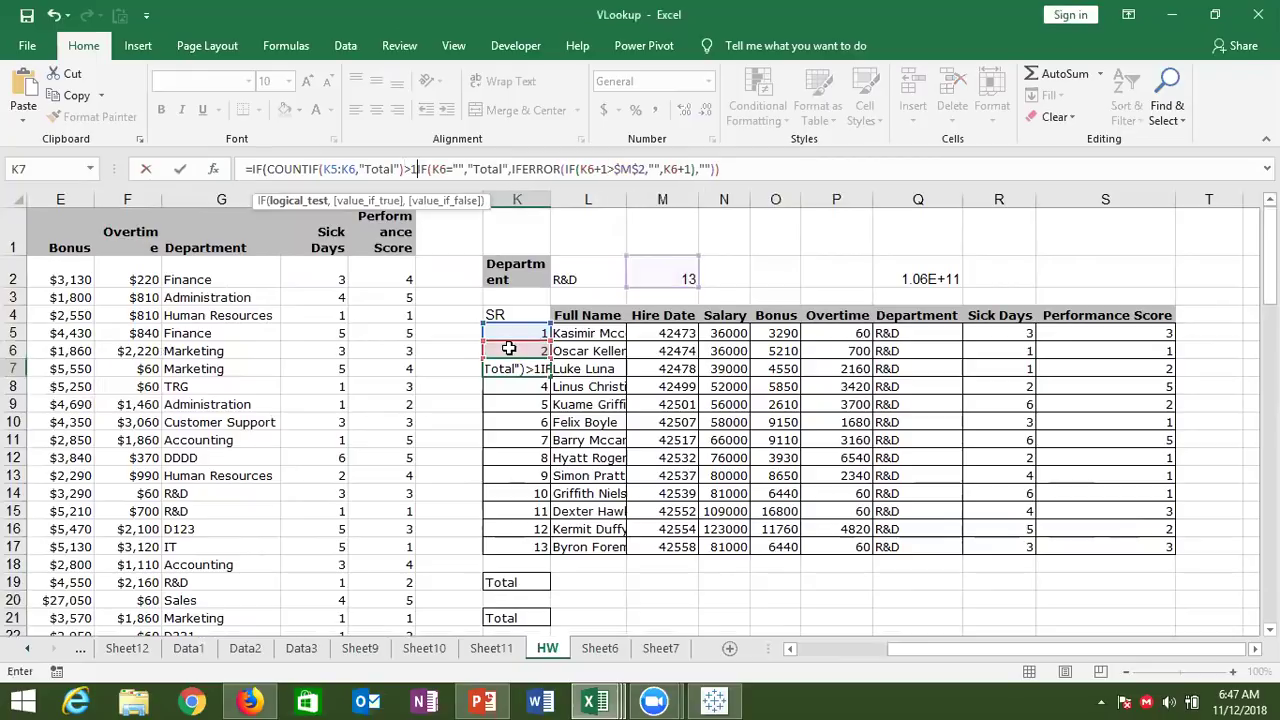
{"action": "type", "text": "\"\""}
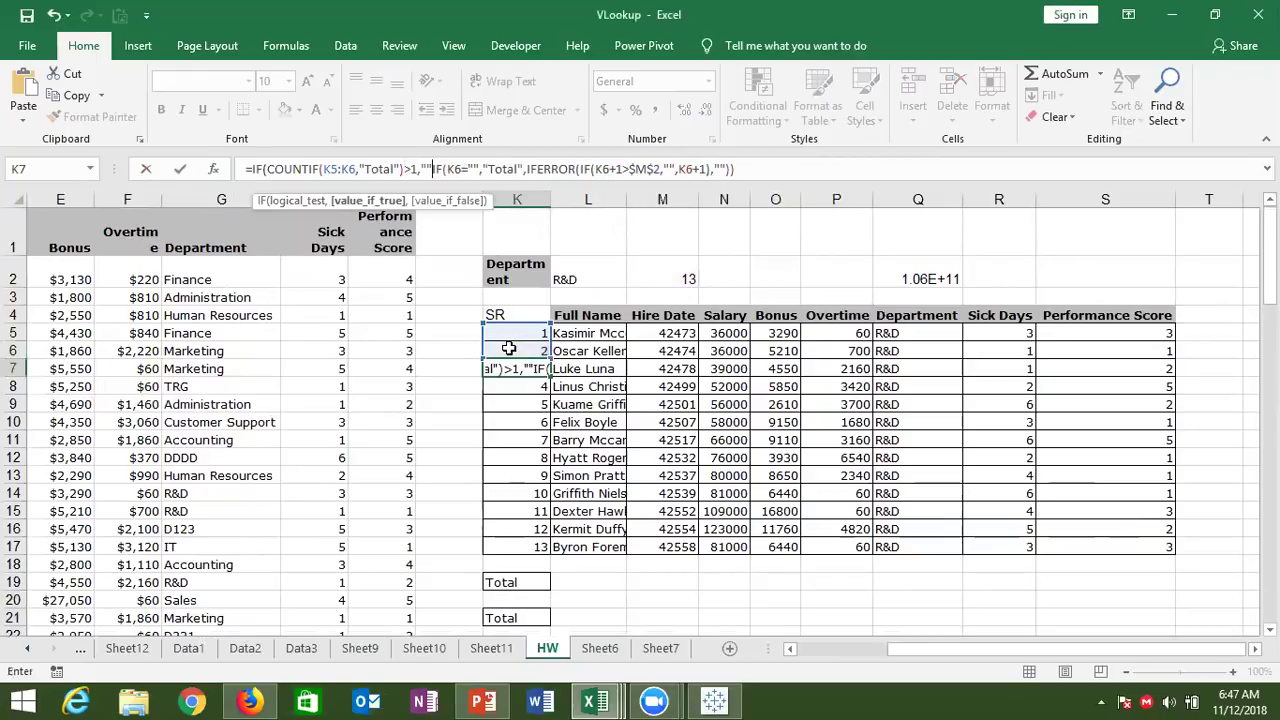
{"action": "type", "text": ","}
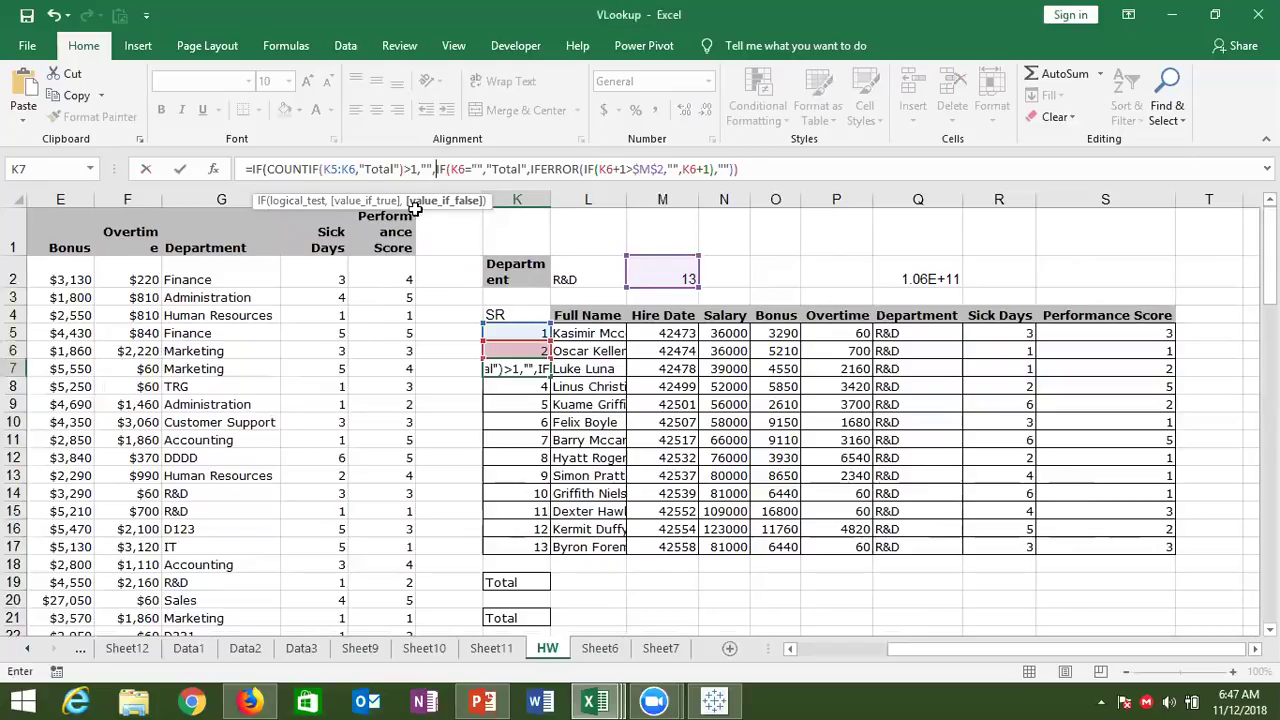
Step: Change the COUNTIF test to >=1, review the nested IF parts, and commit K7
{"action": "left_click", "coordinate": [424, 168]}
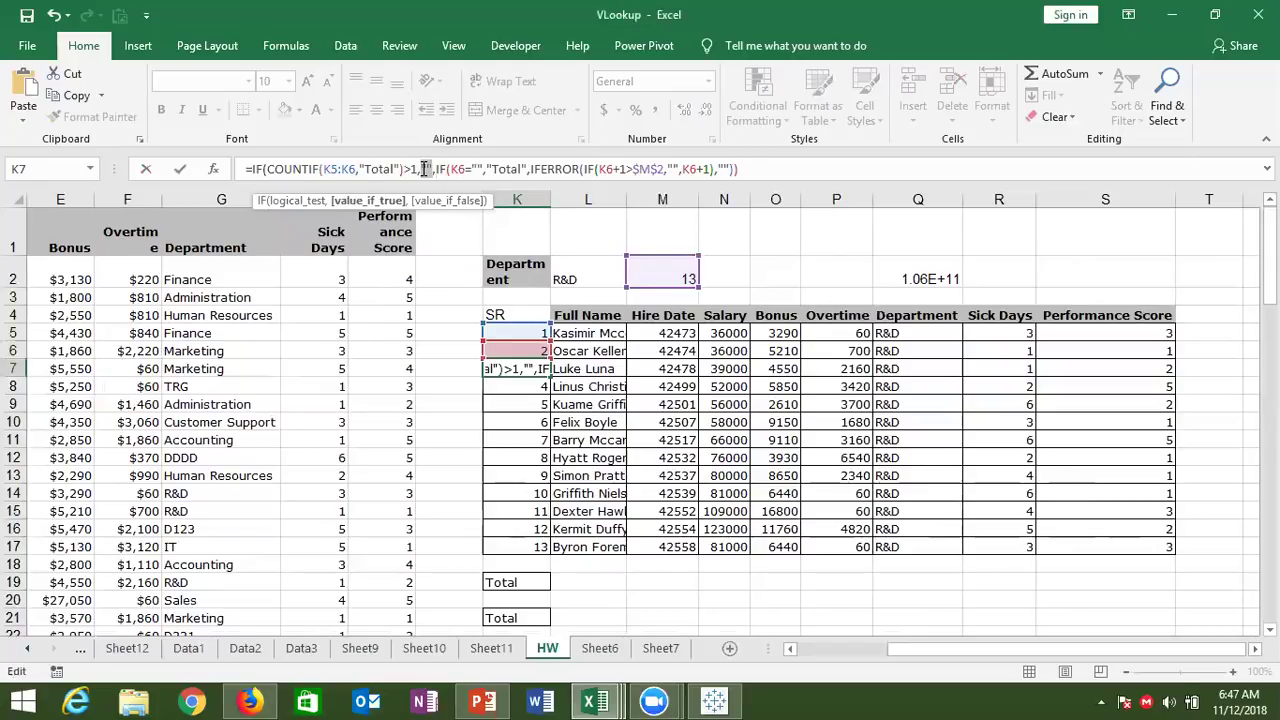
{"action": "double_click", "coordinate": [424, 168]}
{"action": "left_click", "coordinate": [411, 169]}
{"action": "type", "text": "="}
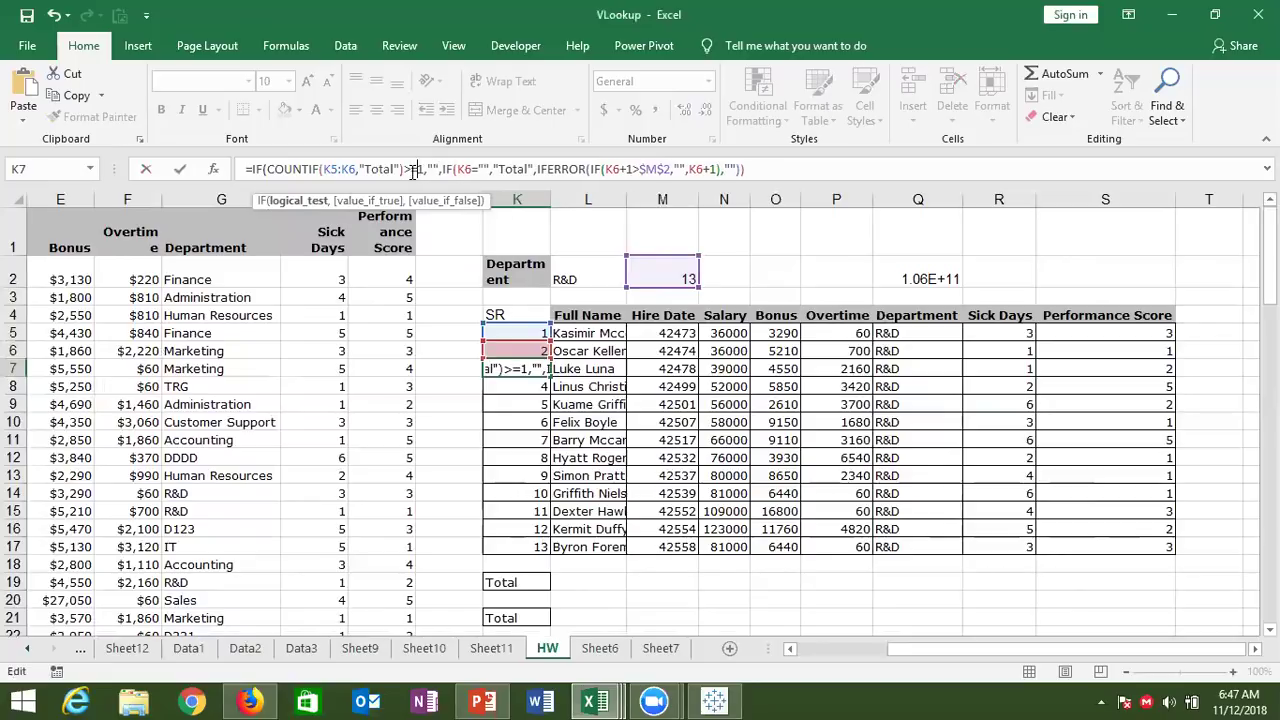
{"action": "left_click", "coordinate": [434, 168]}
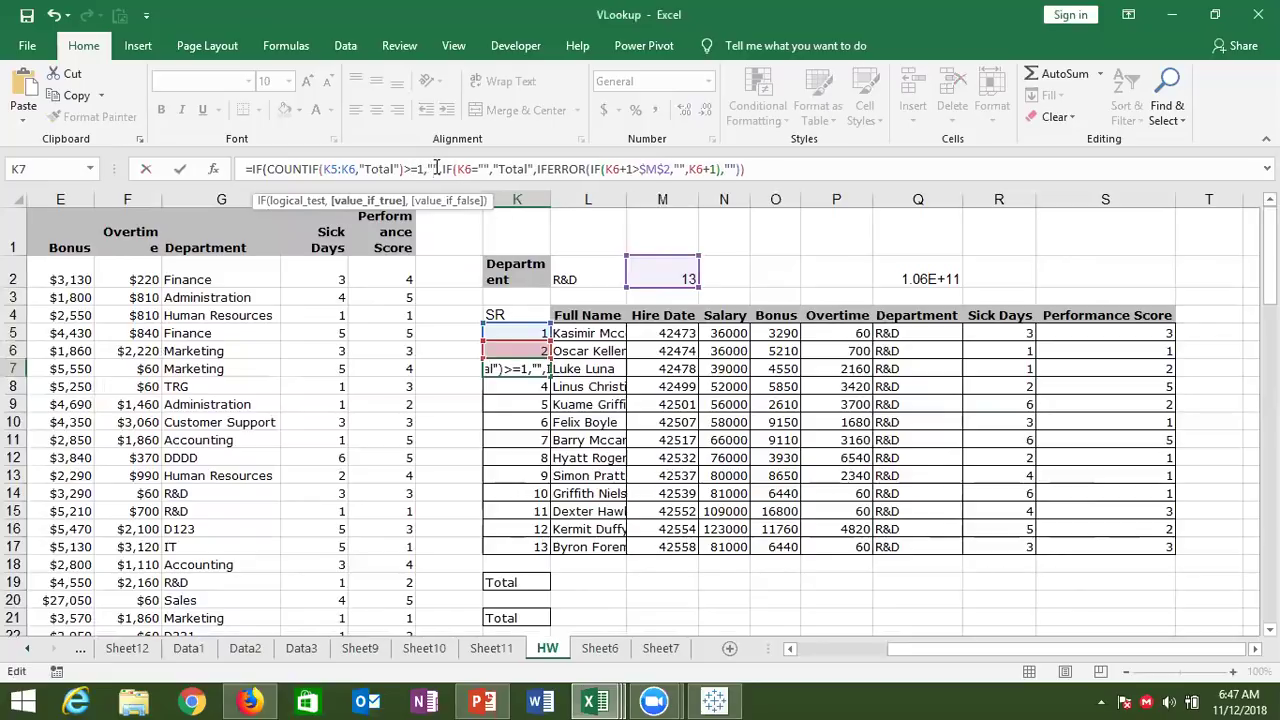
{"action": "left_click", "coordinate": [465, 168]}
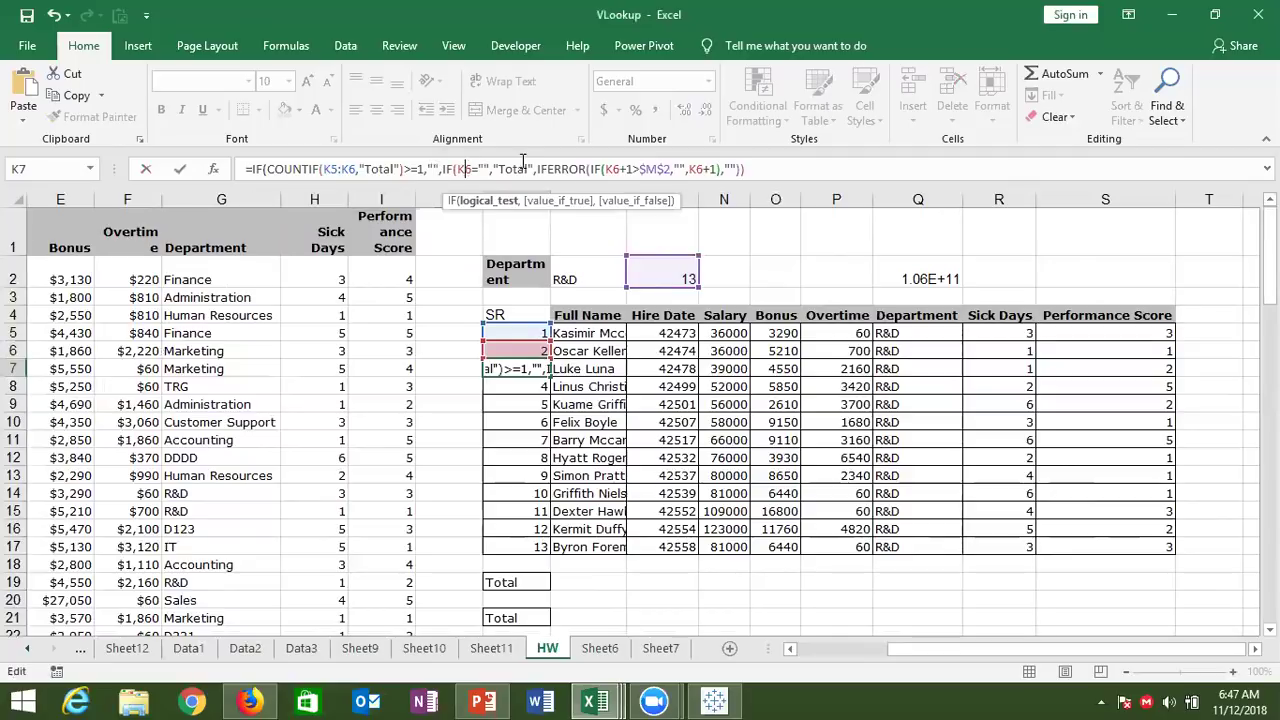
{"action": "left_click", "coordinate": [514, 168]}
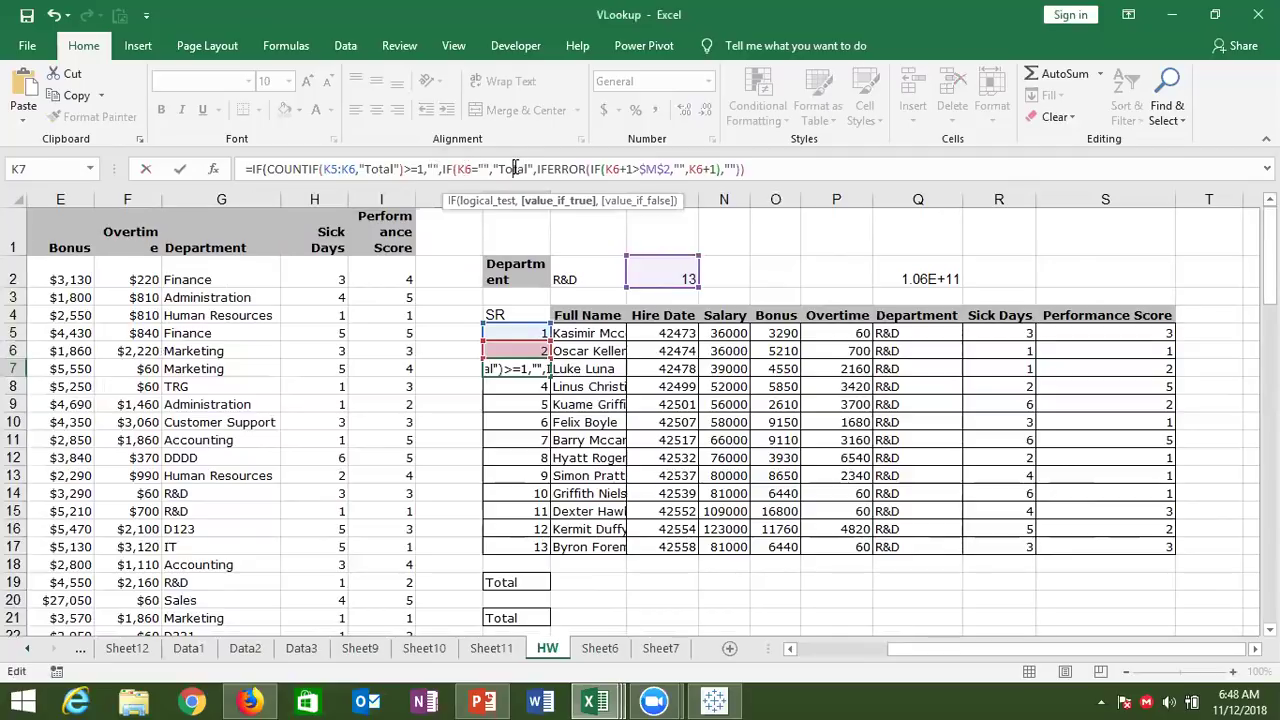
{"action": "left_click", "coordinate": [552, 170]}
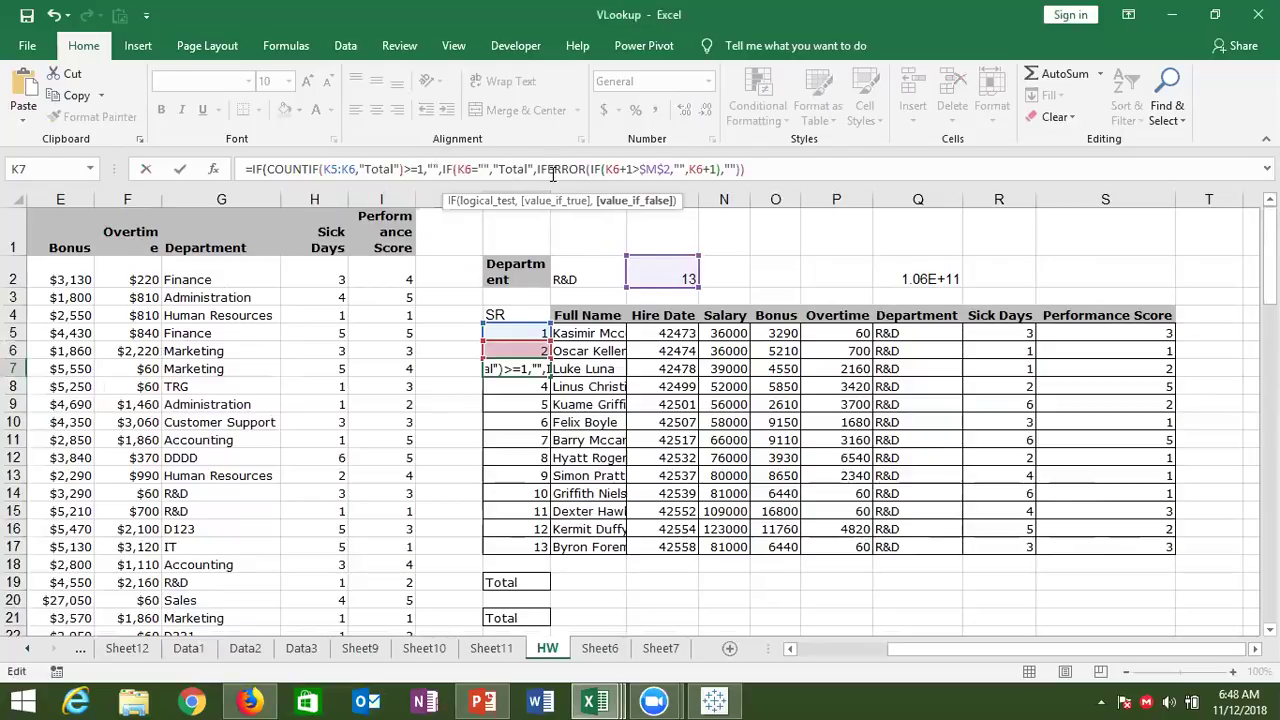
{"action": "key", "text": "Return"}
{"action": "key", "text": "Return"}
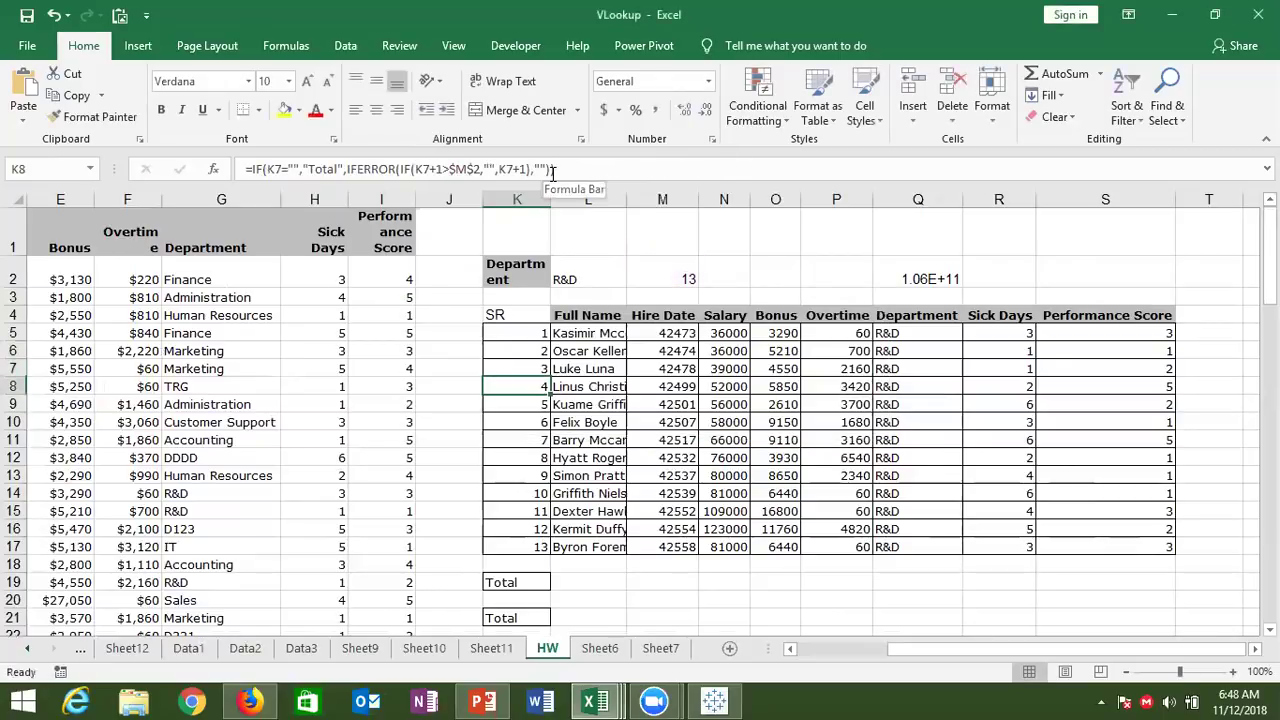
Step: Fill the COUNTIF-revised K7 formula down through K21 and scroll down to check it
{"action": "key", "text": "Up"}
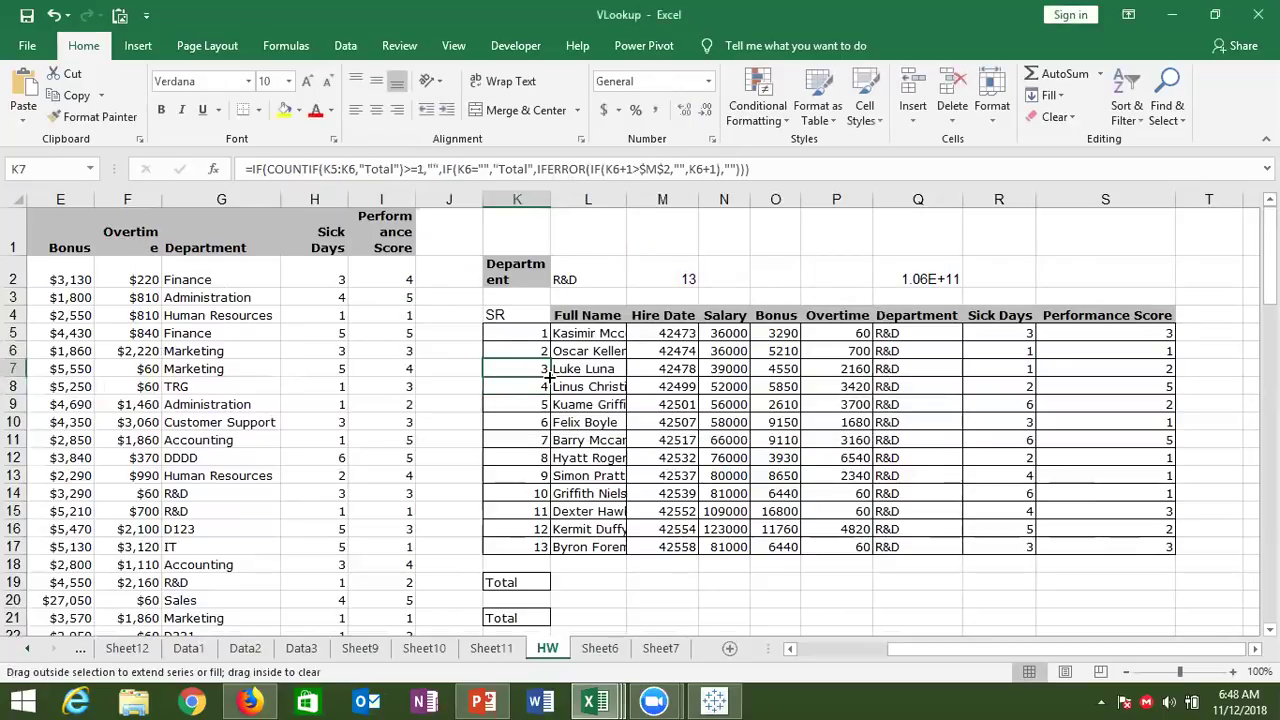
{"action": "left_click_drag", "start_coordinate": [549, 377], "coordinate": [549, 620]}
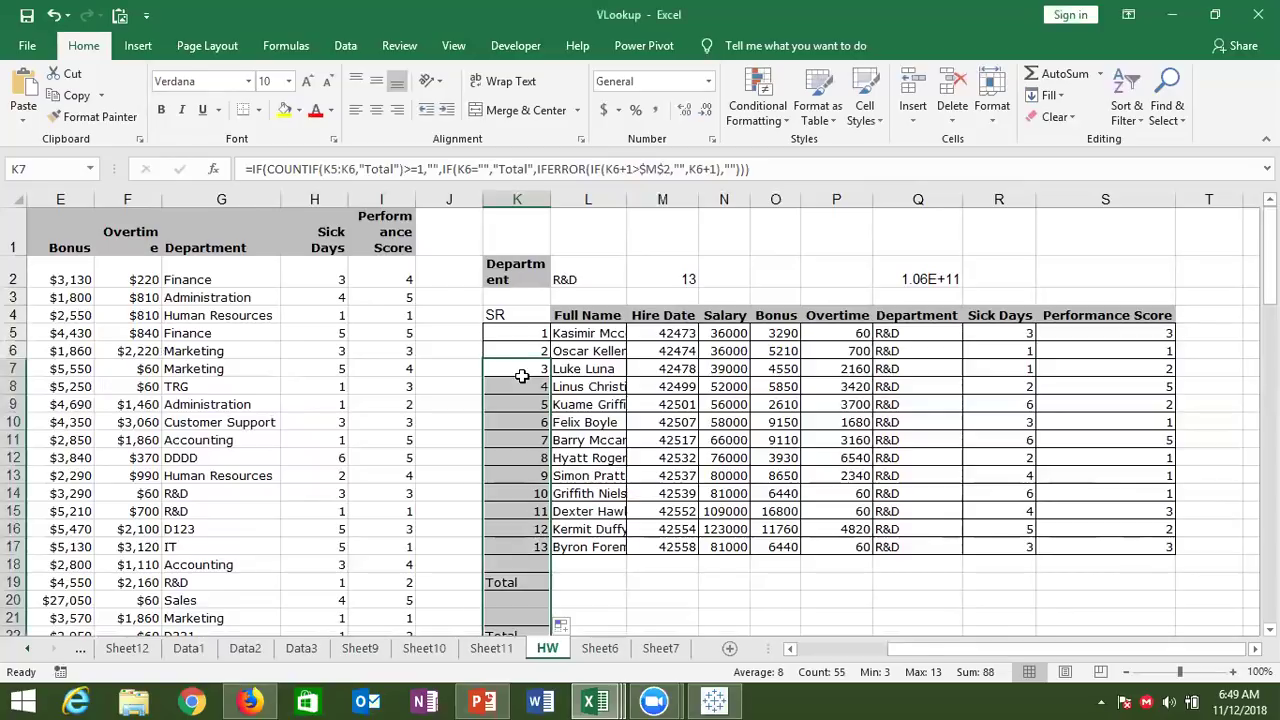
{"action": "mouse_move", "coordinate": [1268, 250]}
{"action": "left_mouse_down"}
{"action": "mouse_move", "coordinate": [1268, 285]}
{"action": "mouse_move", "coordinate": [1268, 250]}
{"action": "left_mouse_up"}
Step: Anchor K7's COUNTIF range as $K$5:K6 and refill column K so Total appears only in K19
{"action": "left_click", "coordinate": [516, 367]}
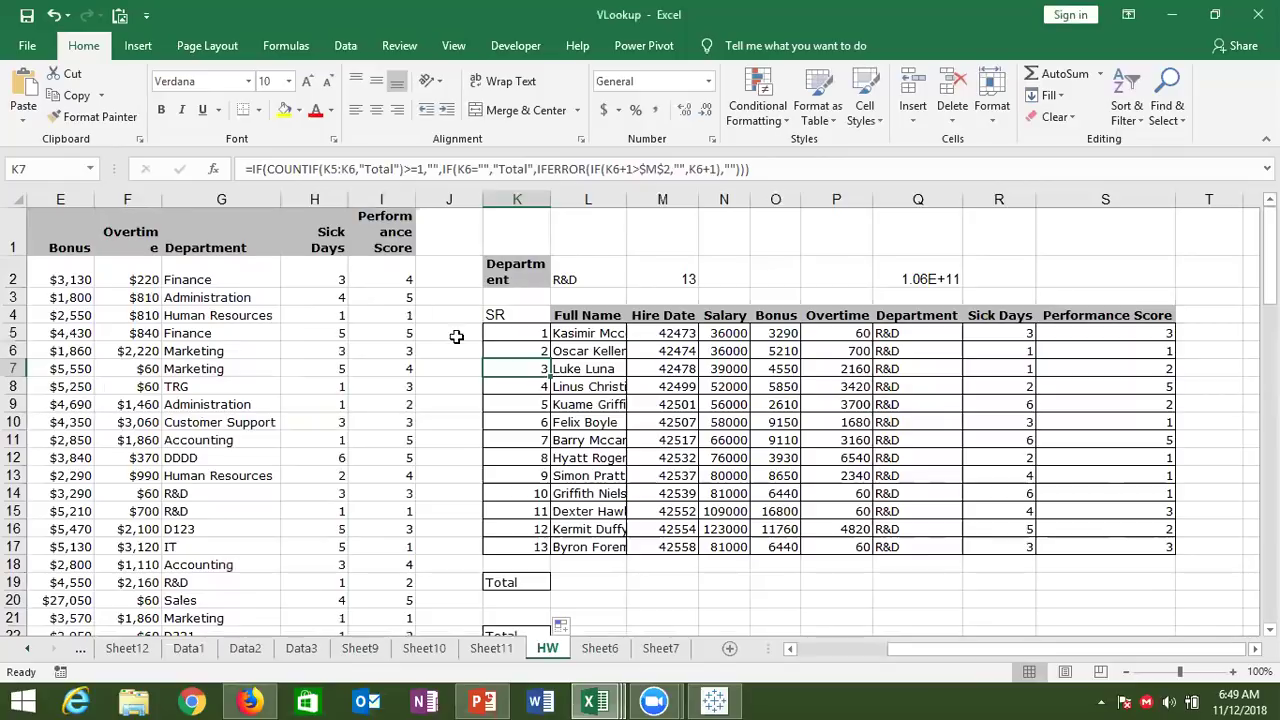
{"action": "left_click", "coordinate": [332, 168]}
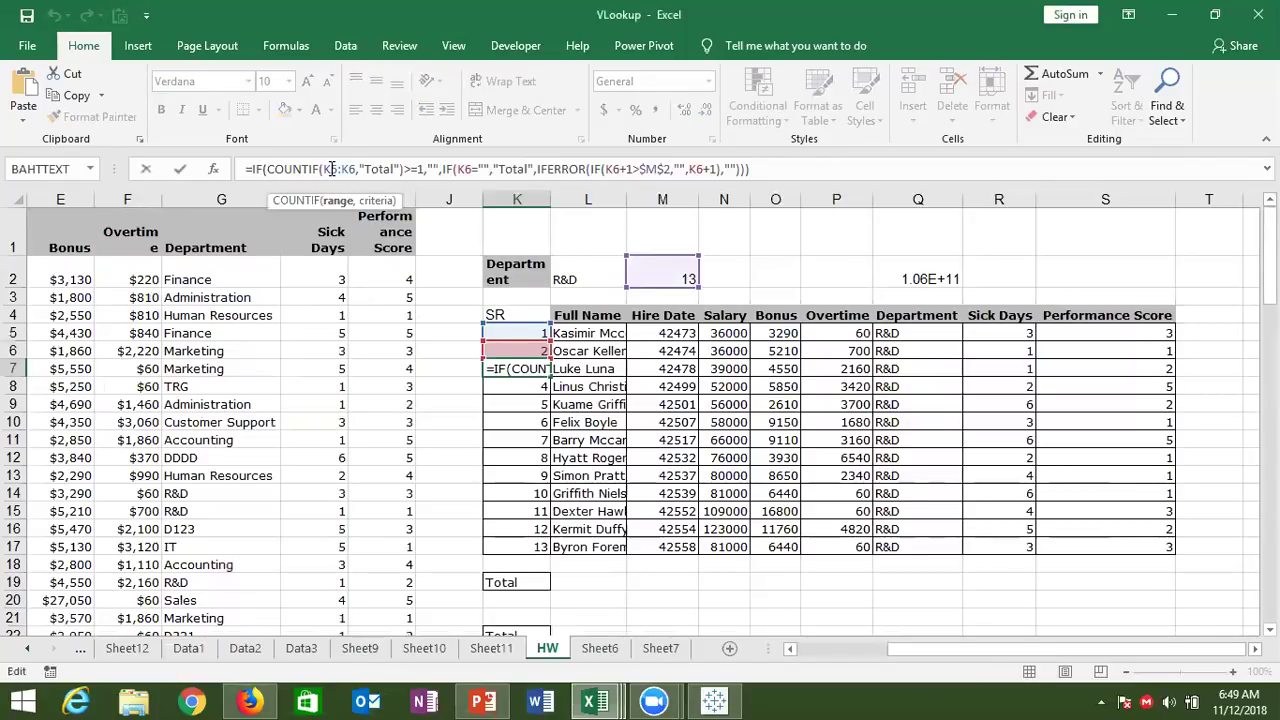
{"action": "key", "text": "F4"}
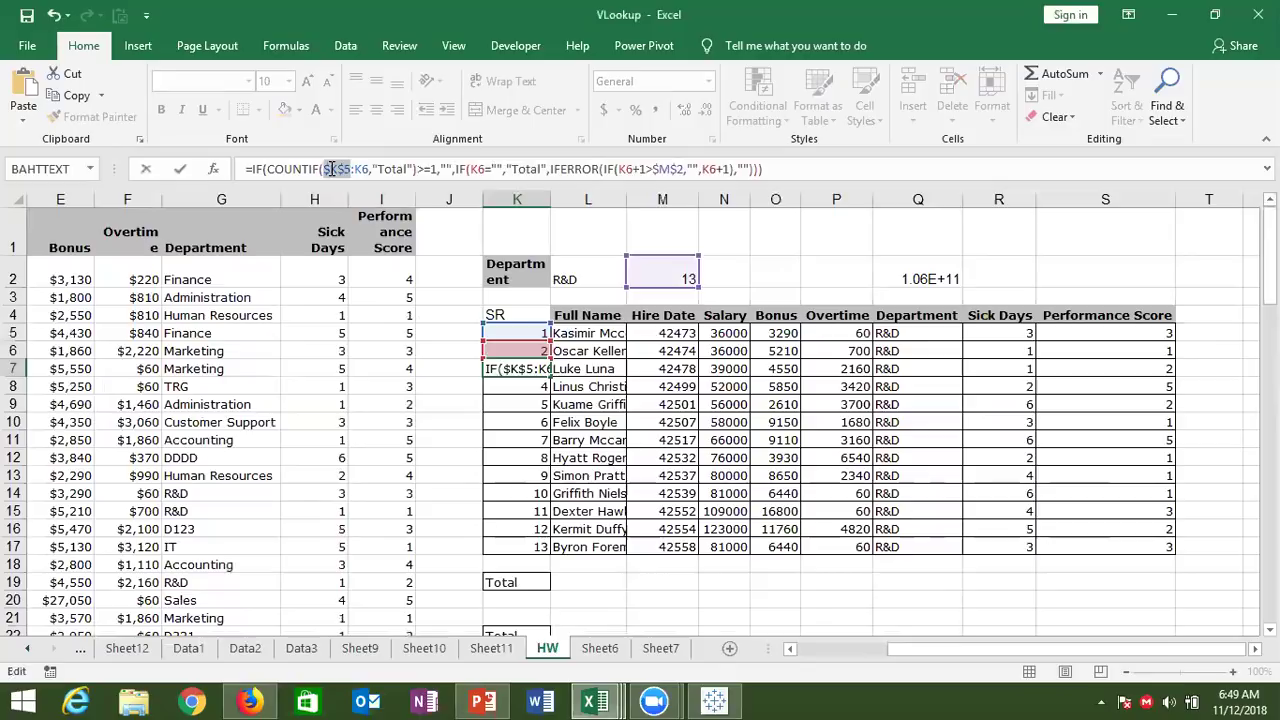
{"action": "key", "text": "Return"}
{"action": "key", "text": "Up"}
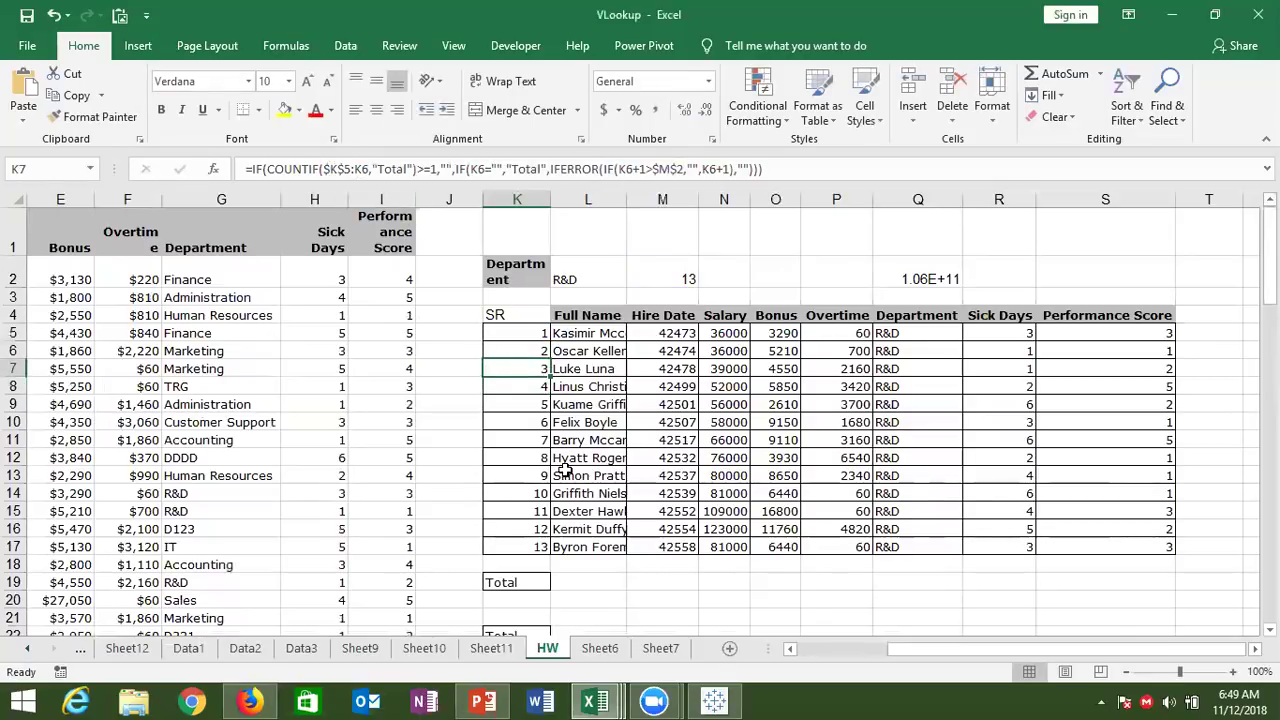
{"action": "double_click", "coordinate": [549, 377]}
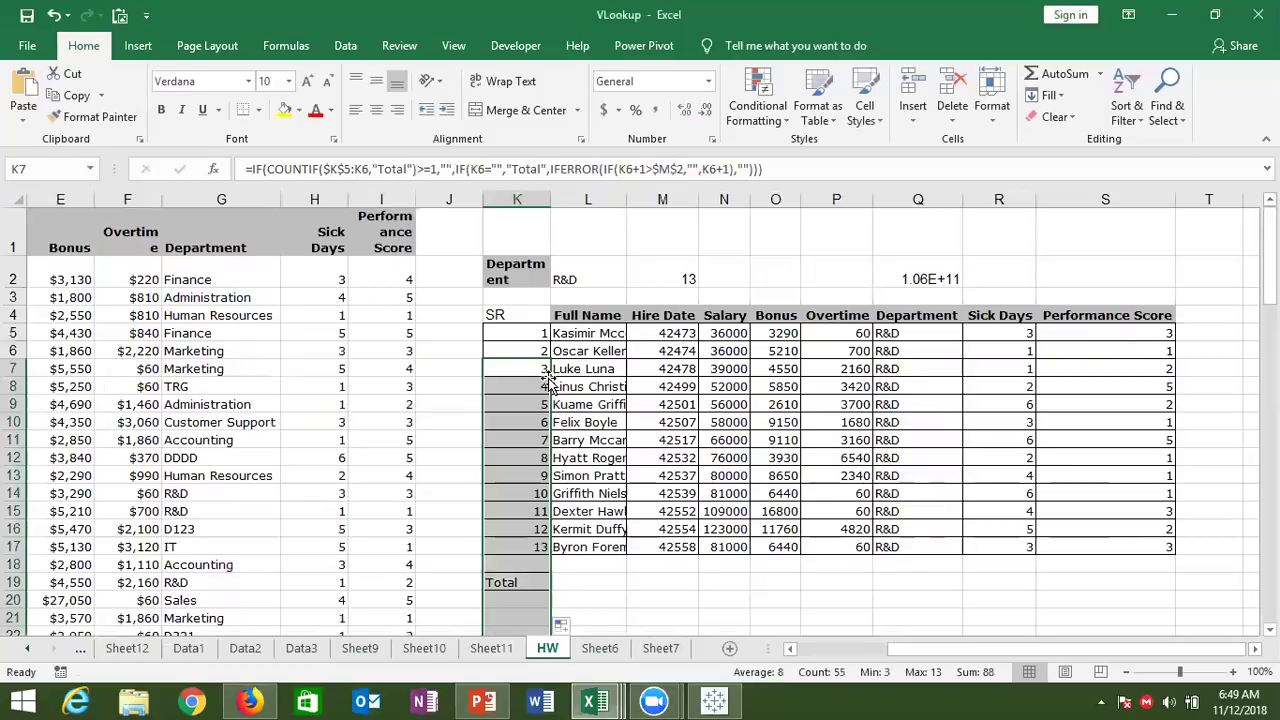
{"action": "left_click", "coordinate": [511, 580]}
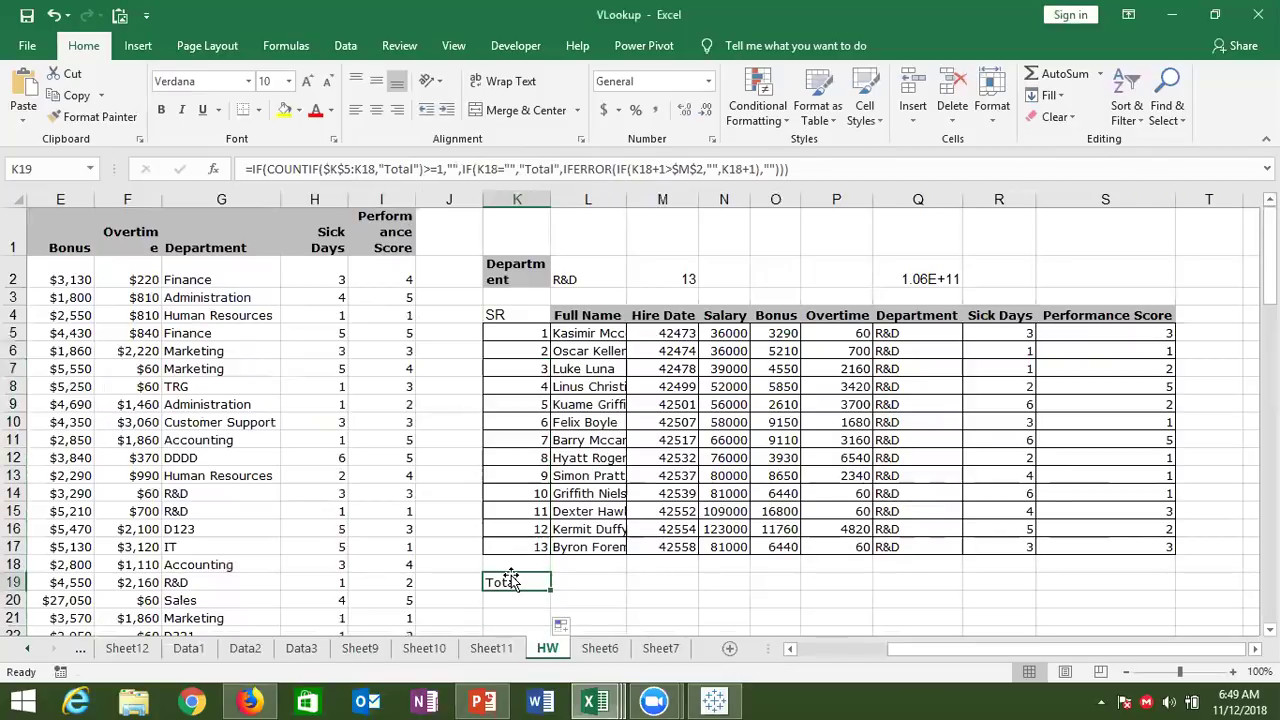
{"action": "left_click", "coordinate": [534, 370]}
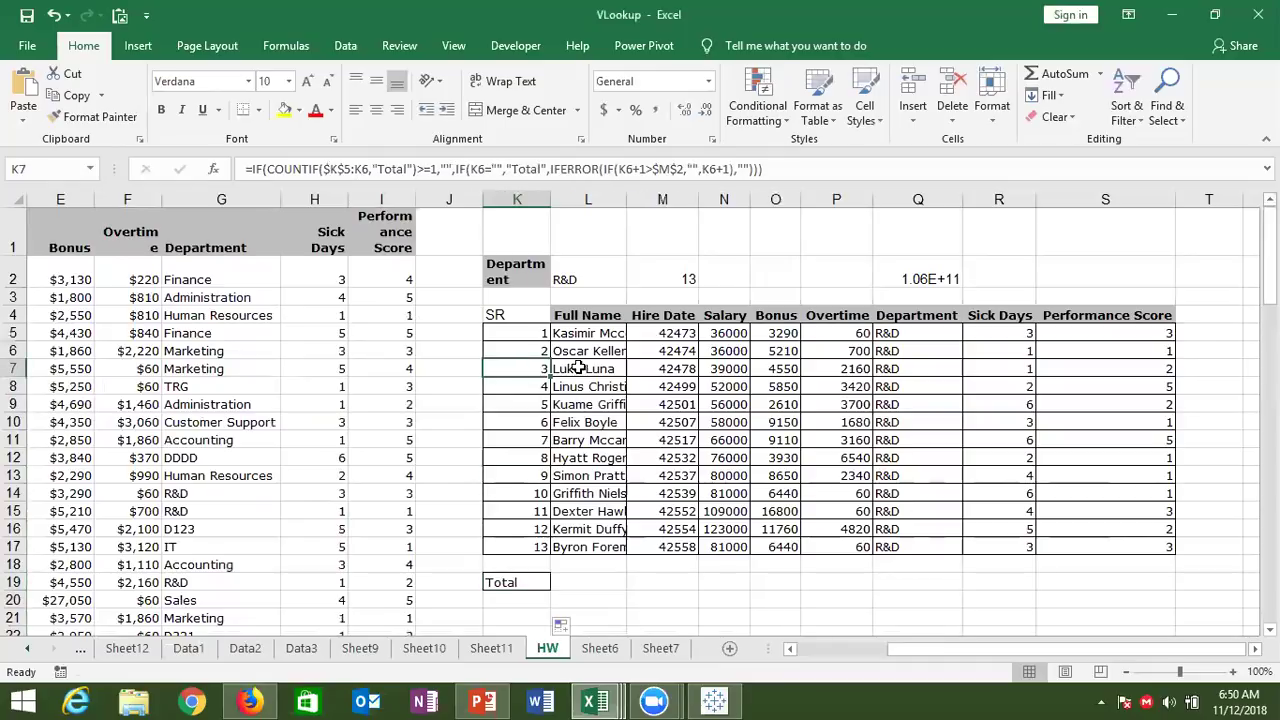
Step: Wrap N7's salary lookup as =IF(K7="Total",SUM($N$5:N6),IFERROR(VLOOKUP(…)))
{"action": "left_click", "coordinate": [718, 368]}
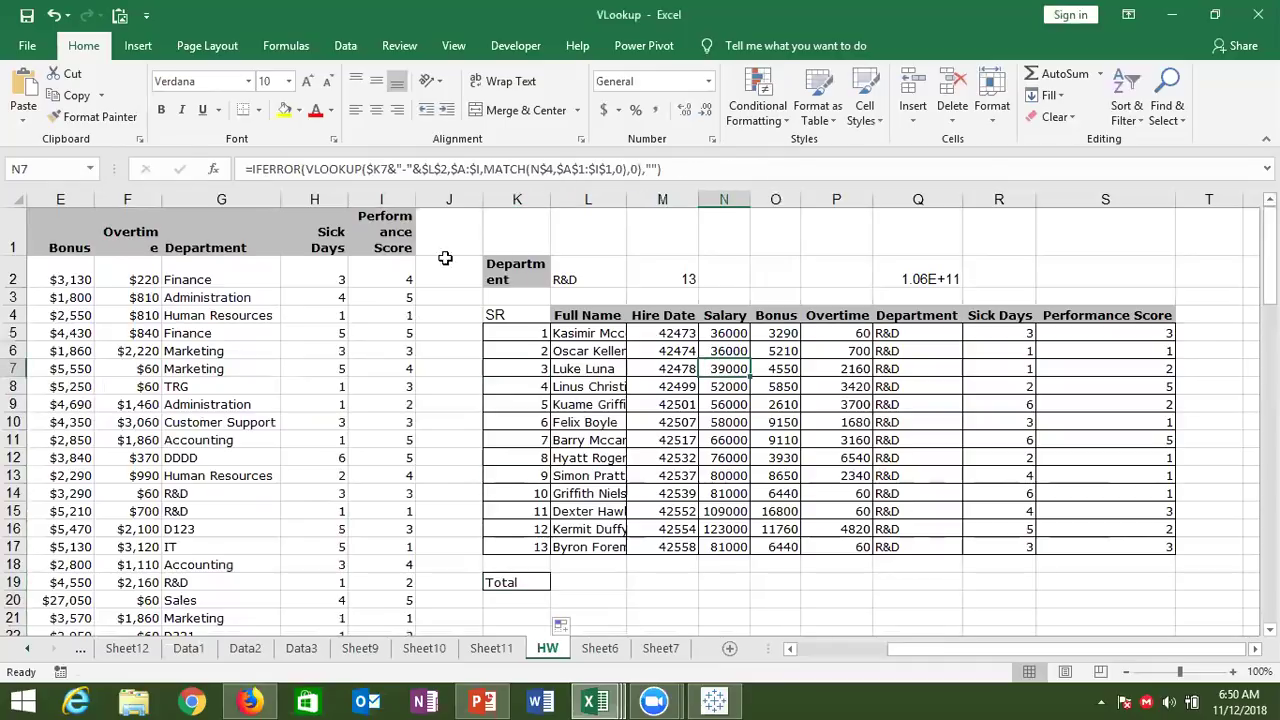
{"action": "left_click", "coordinate": [252, 170]}
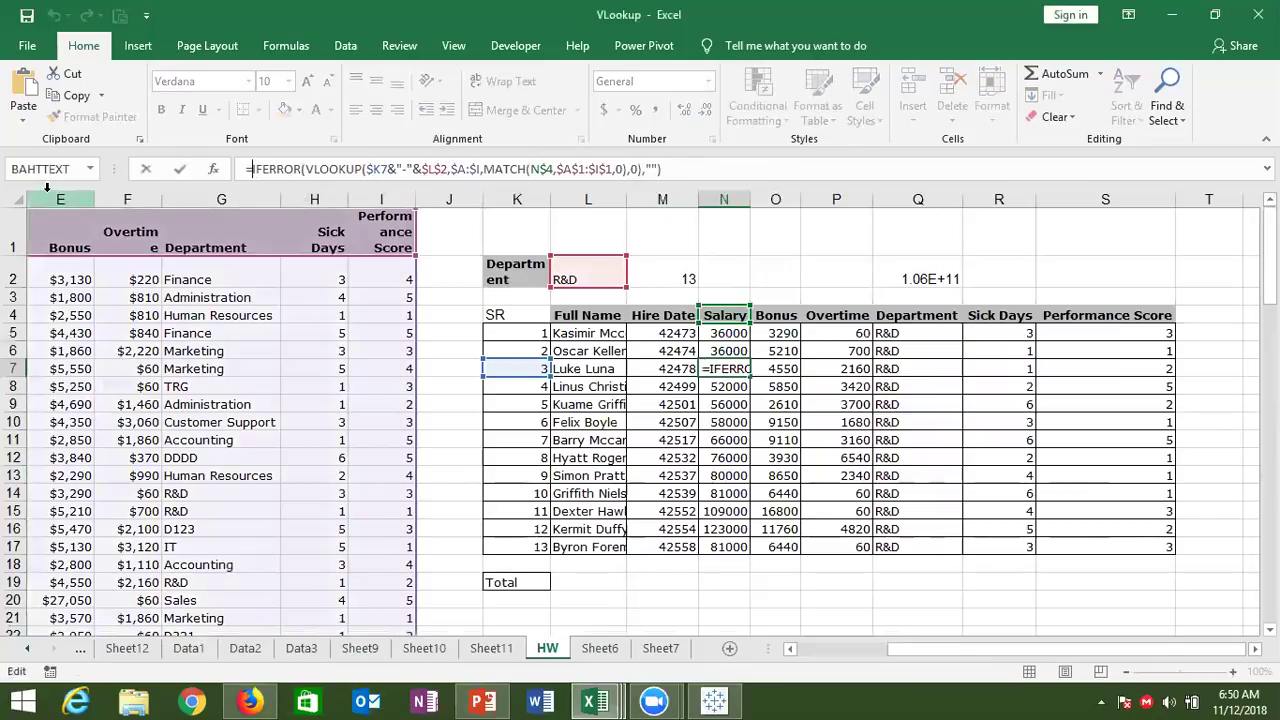
{"action": "type", "text": "IF("}
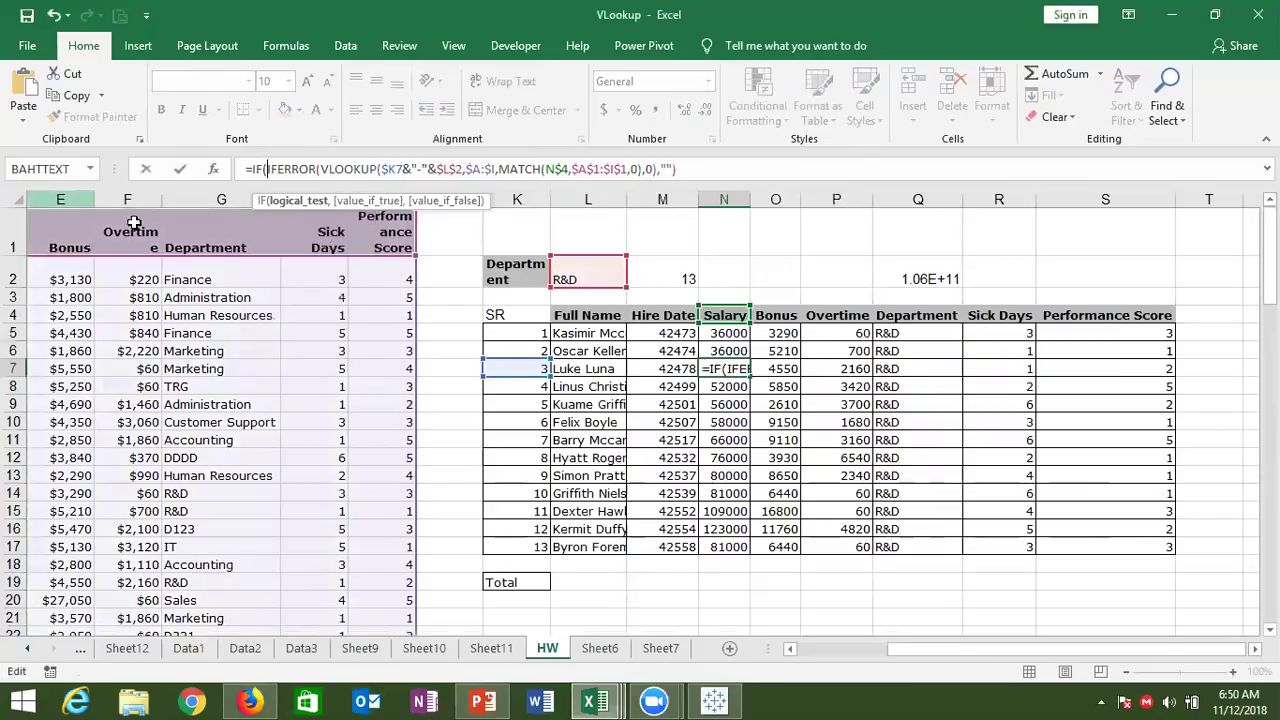
{"action": "left_click", "coordinate": [516, 367]}
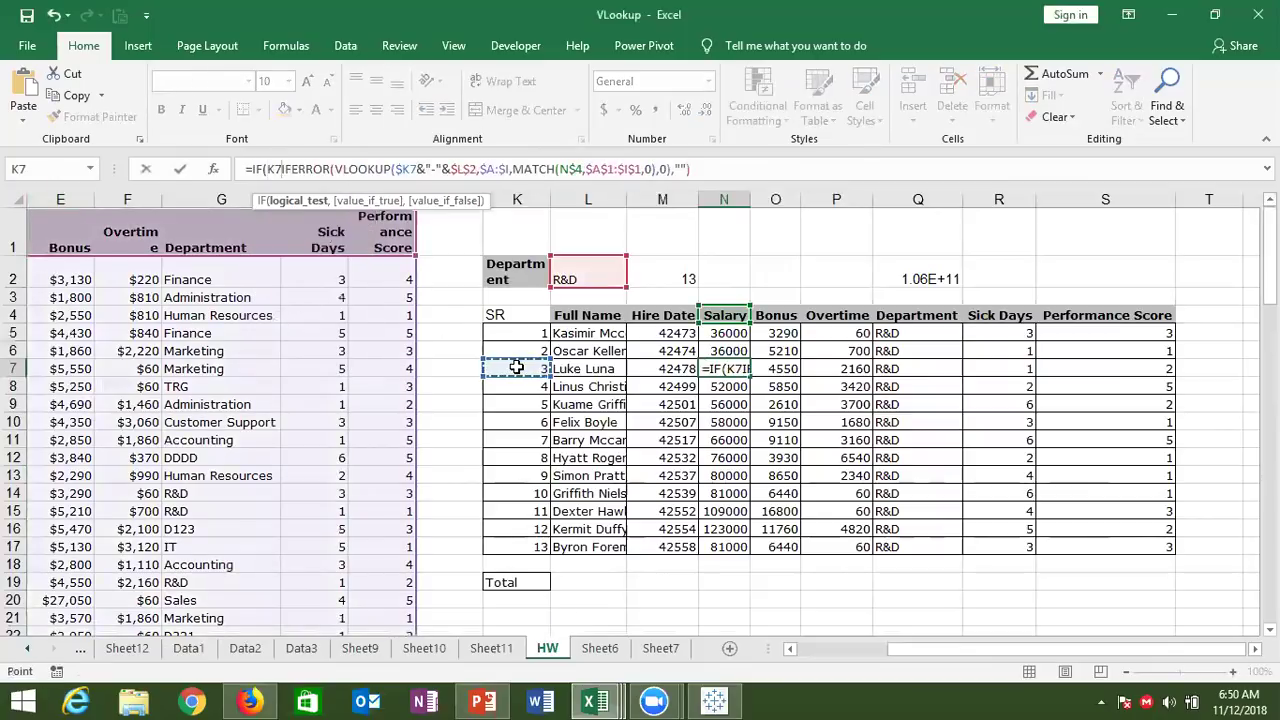
{"action": "type", "text": "="}
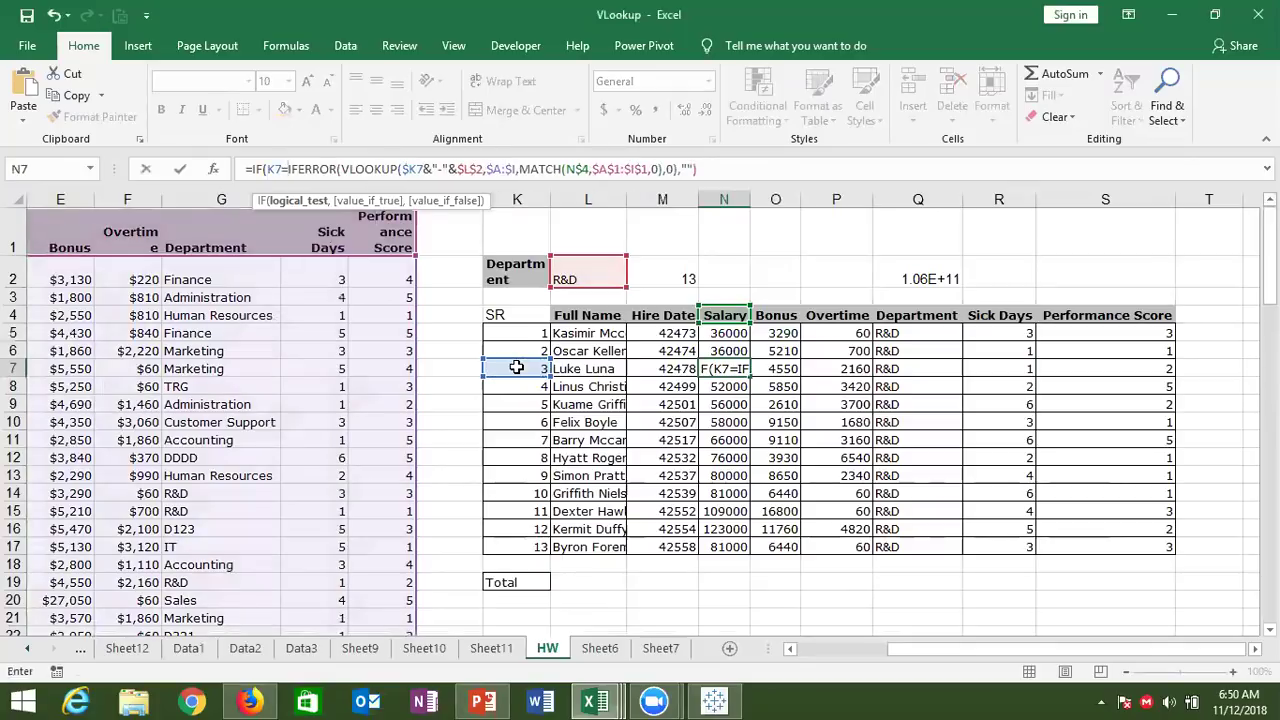
{"action": "type", "text": "\"Total\""}
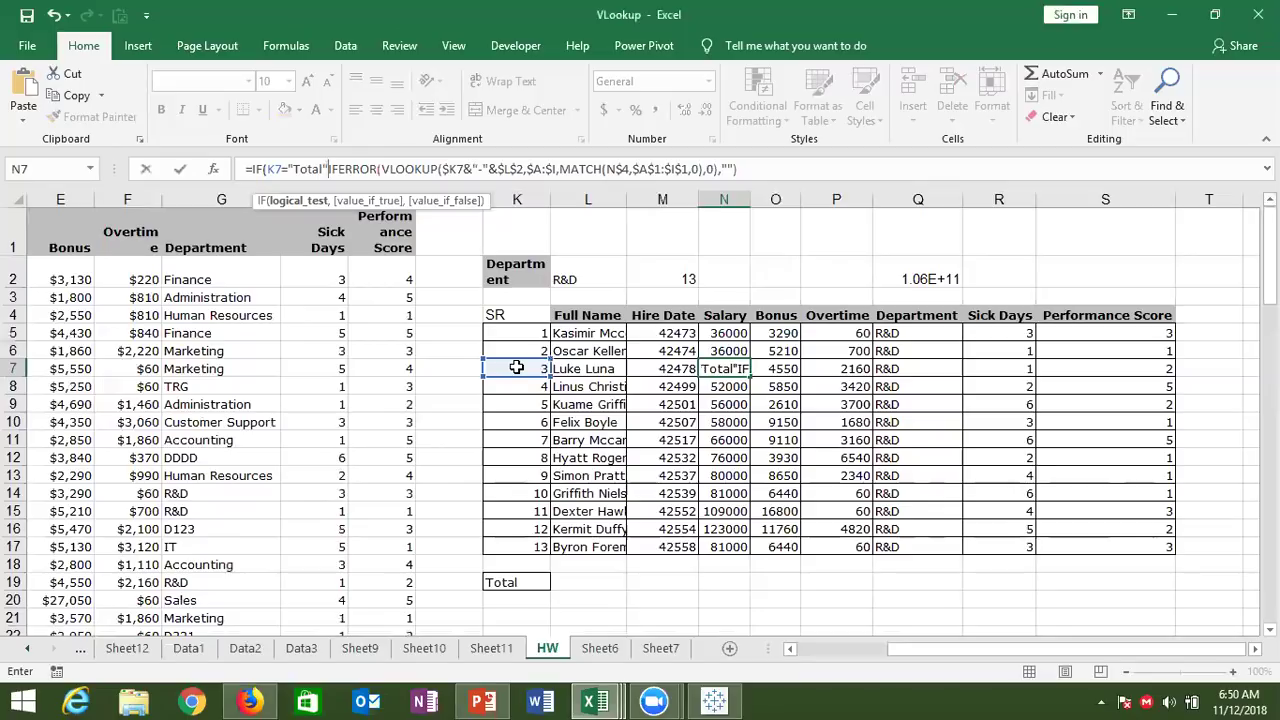
{"action": "type", "text": ","}
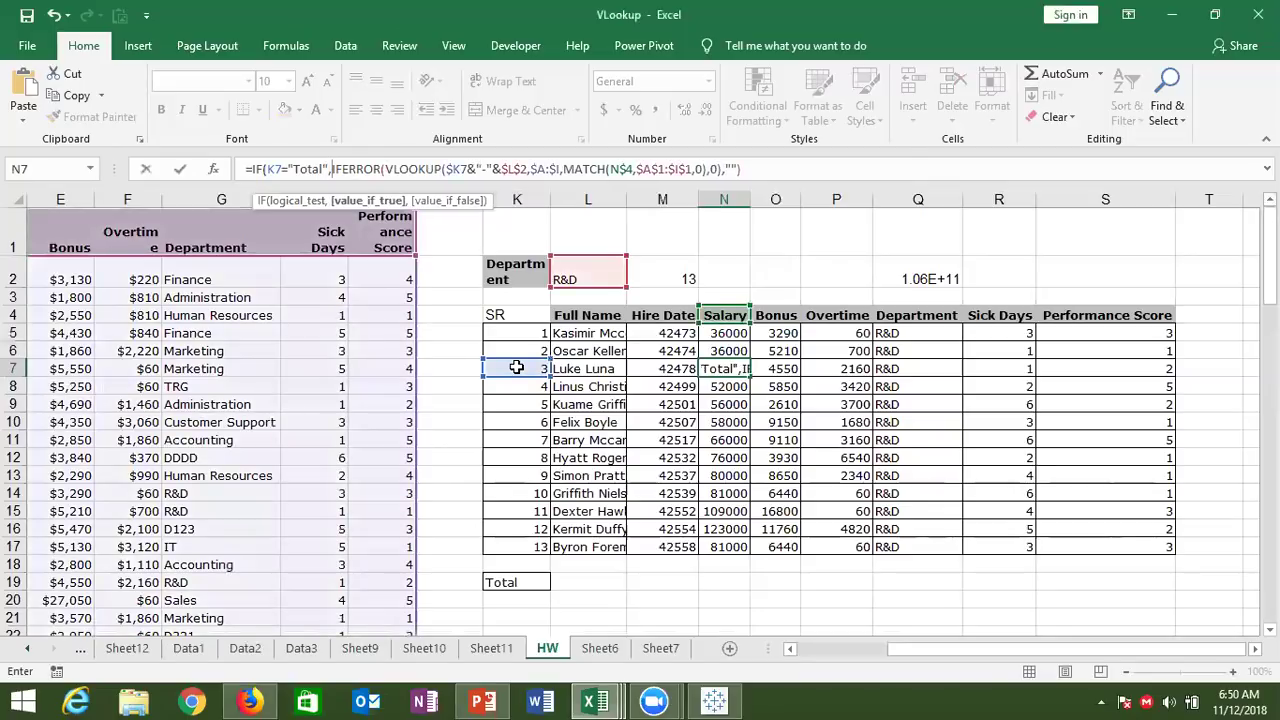
{"action": "type", "text": "SUM("}
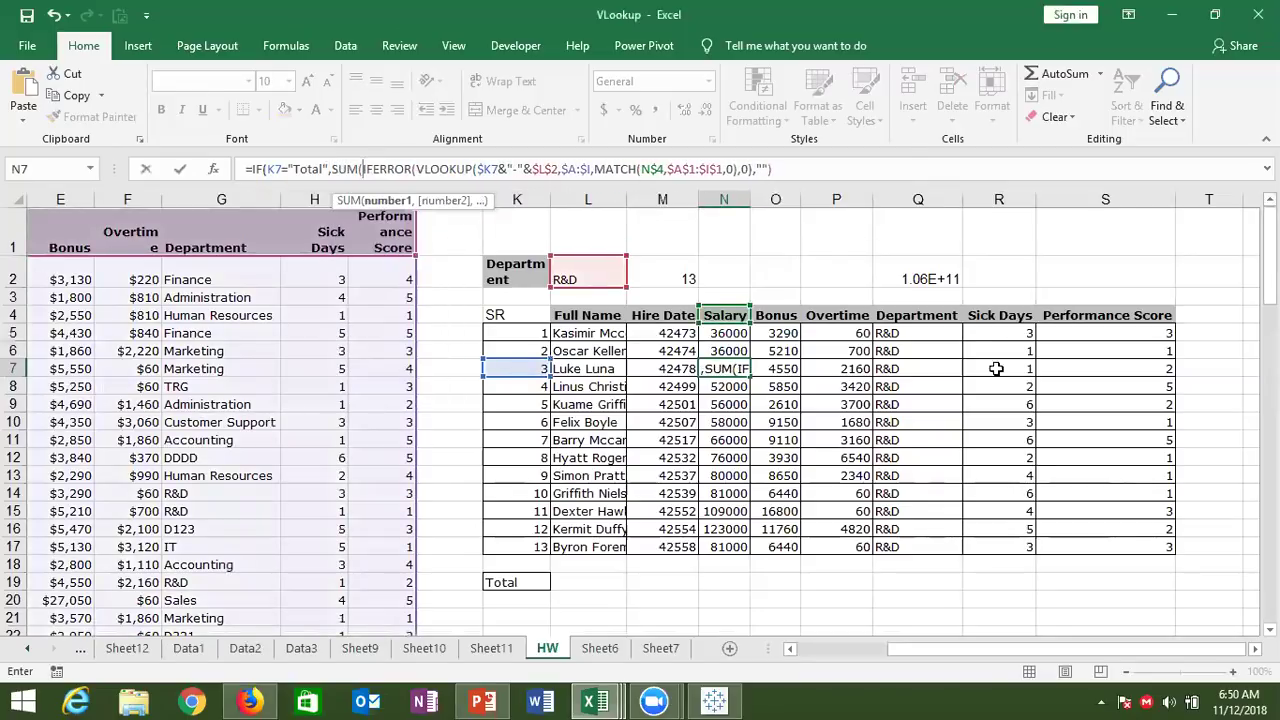
{"action": "left_click", "coordinate": [728, 350]}
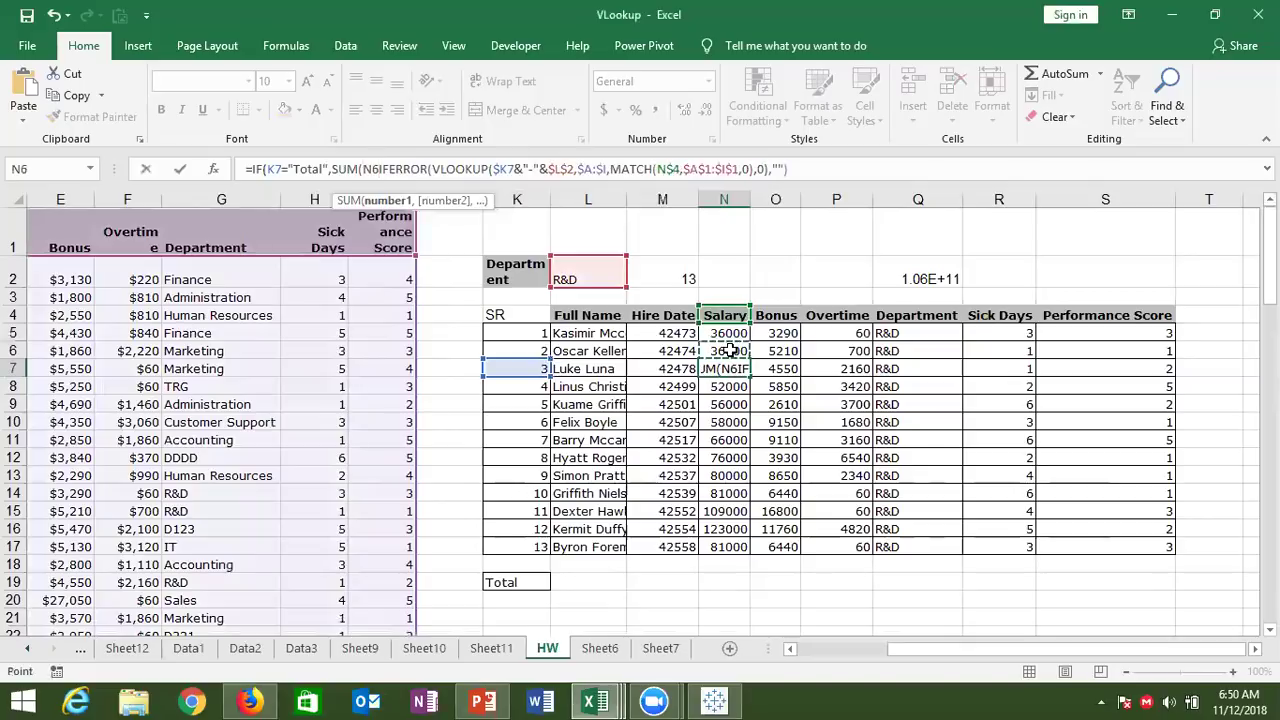
{"action": "left_click_drag", "start_coordinate": [728, 334], "coordinate": [730, 350]}
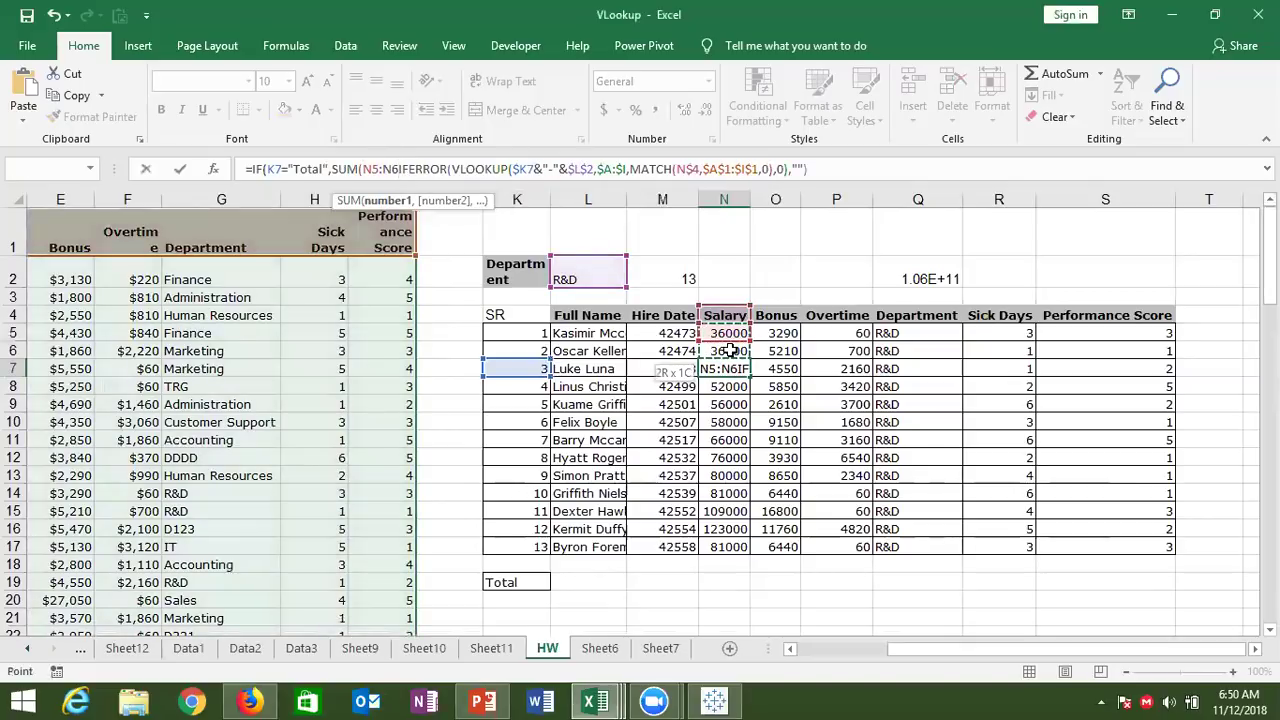
{"action": "type", "text": "),"}
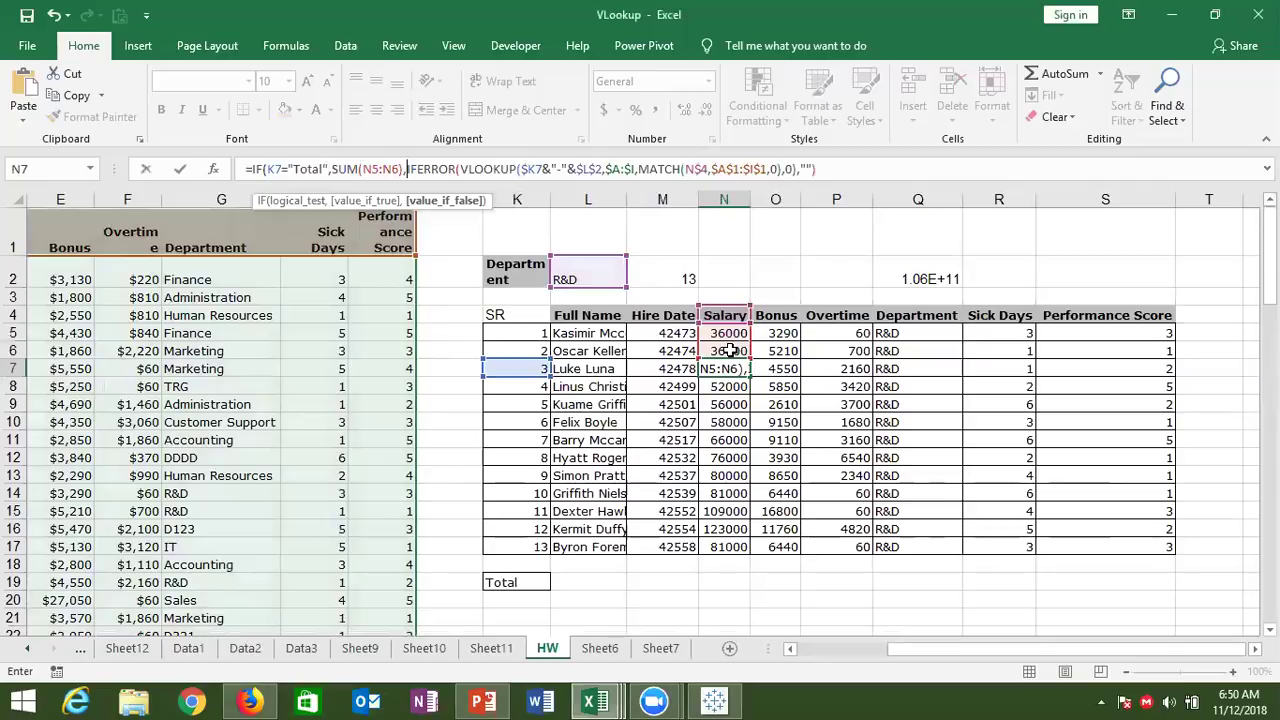
{"action": "left_click", "coordinate": [372, 169]}
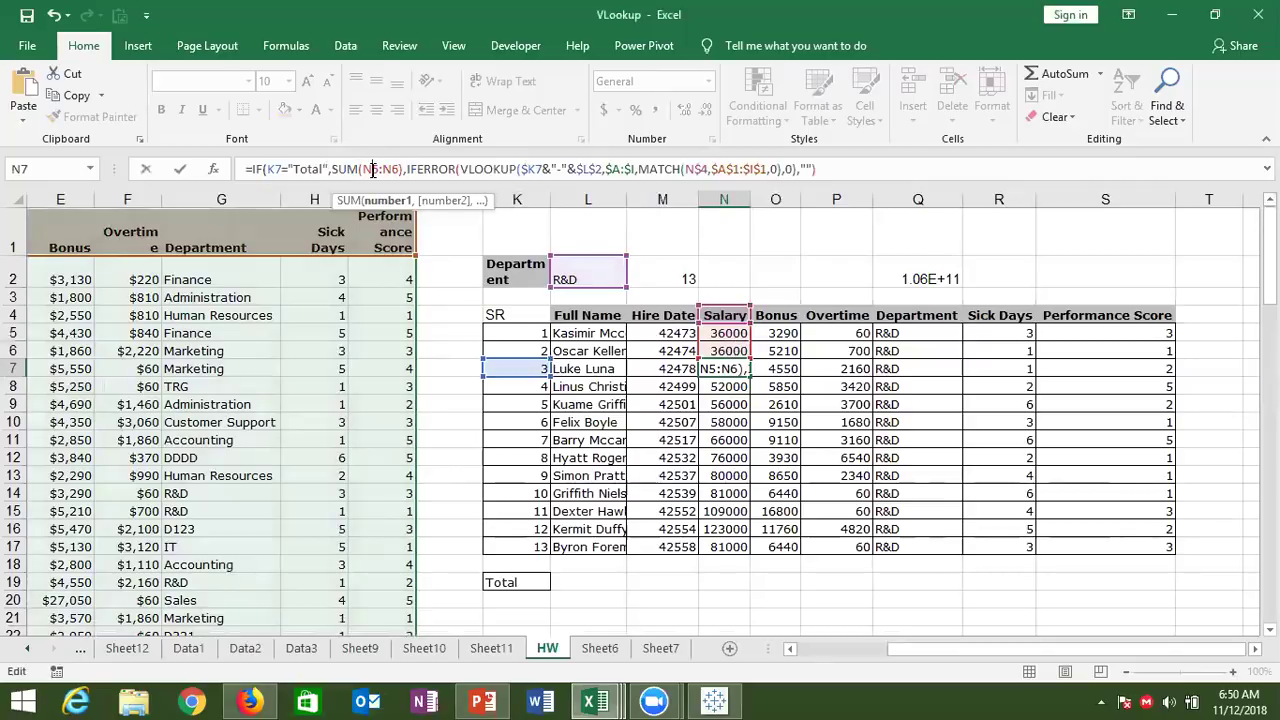
{"action": "key", "text": "F4"}
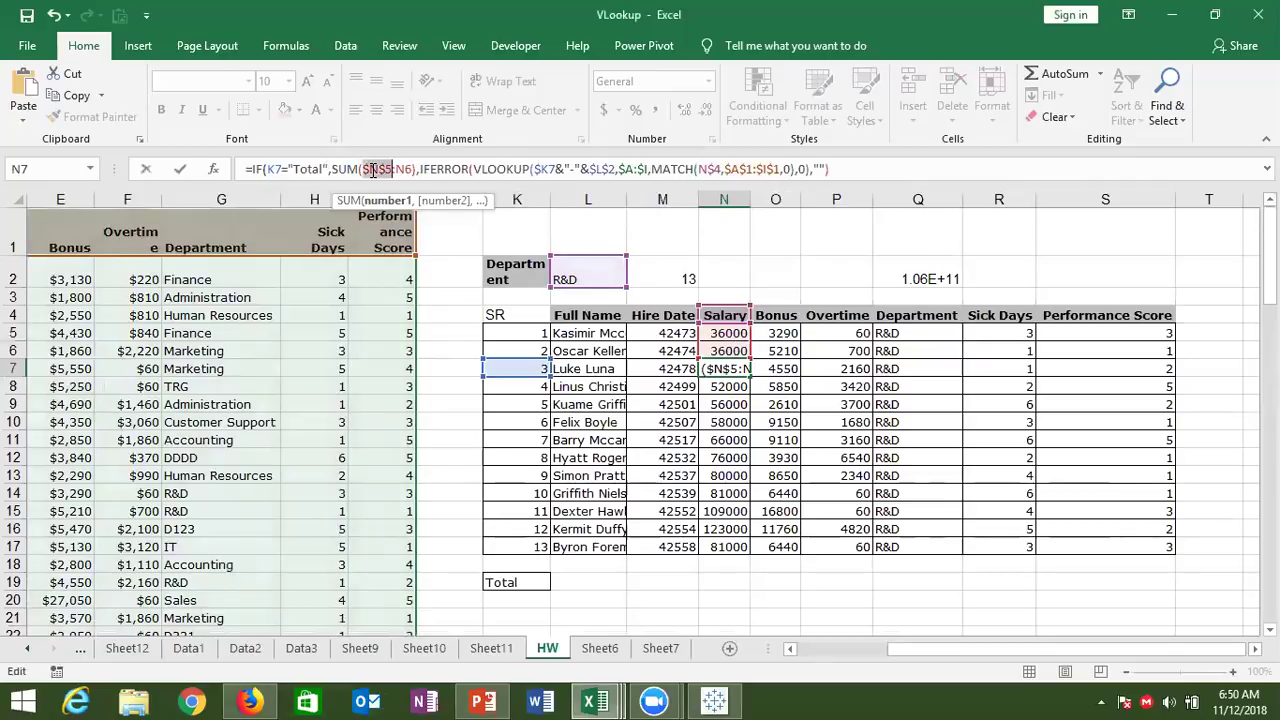
{"action": "key", "text": "Return"}
{"action": "key", "text": "Return"}
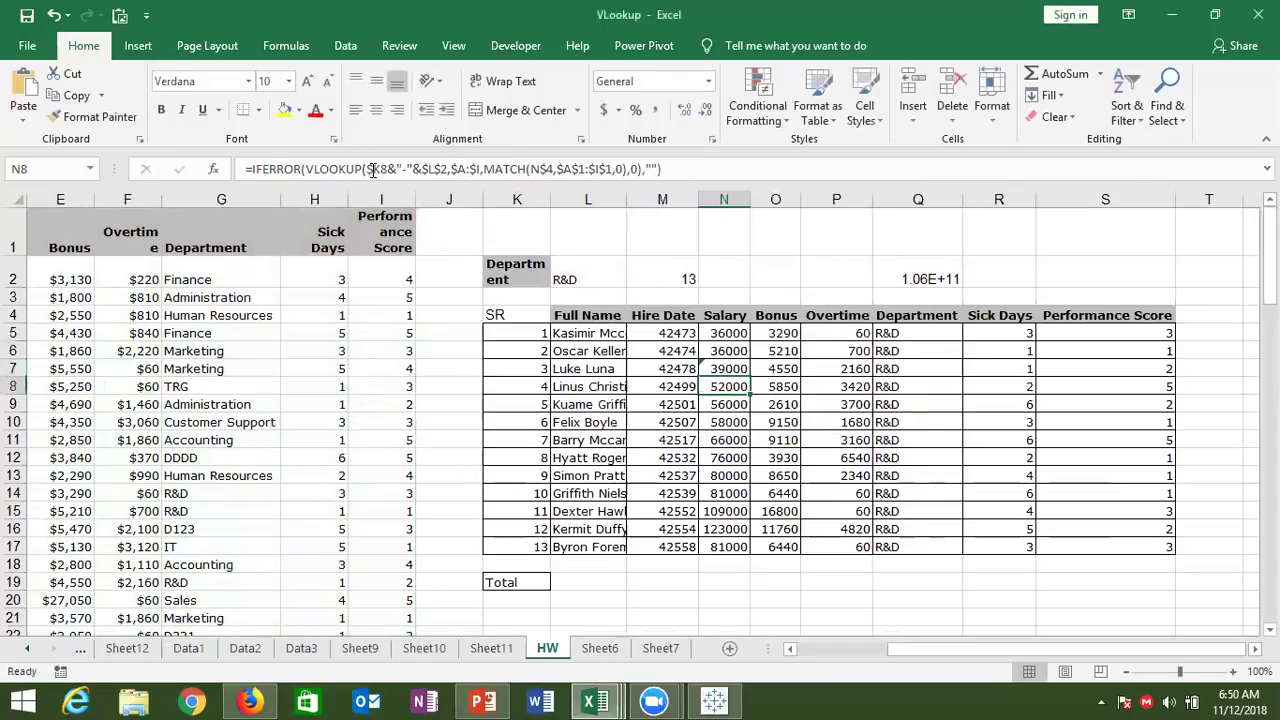
Step: Fill N7's salary formula down column N, giving 893000 in the Total row
{"action": "double_click", "coordinate": [749, 377]}
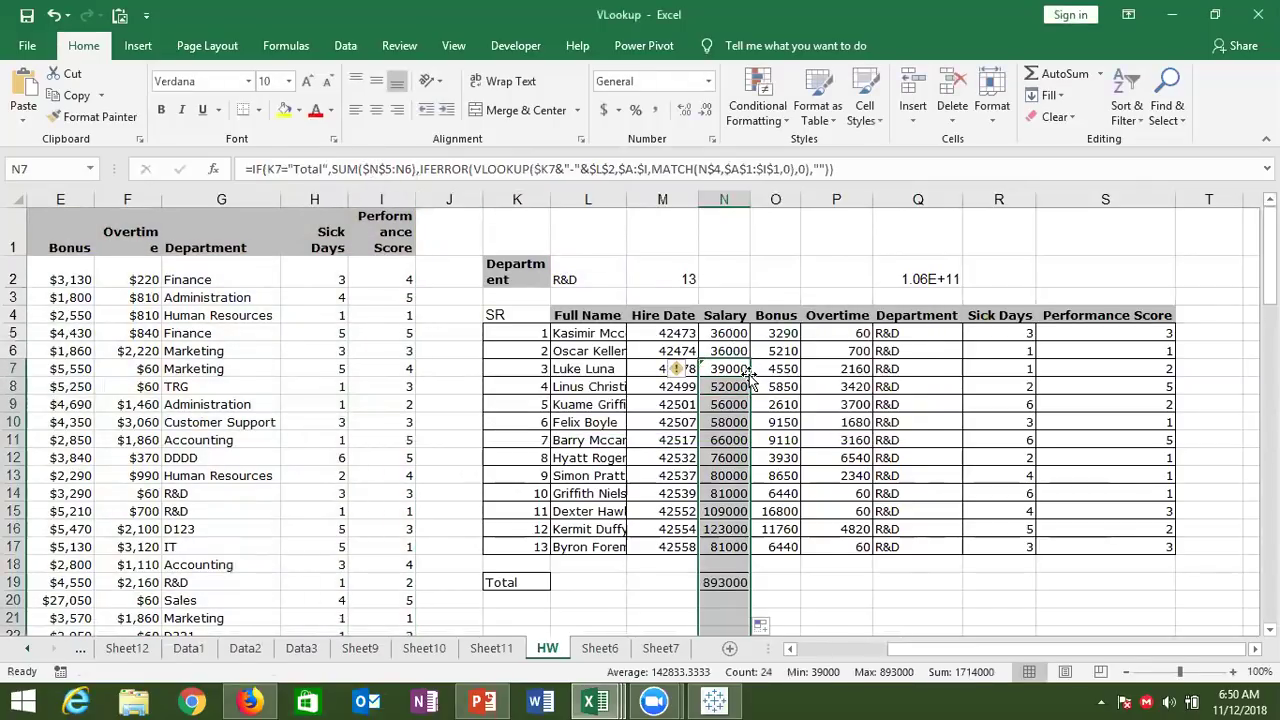
{"action": "left_click", "coordinate": [675, 551]}
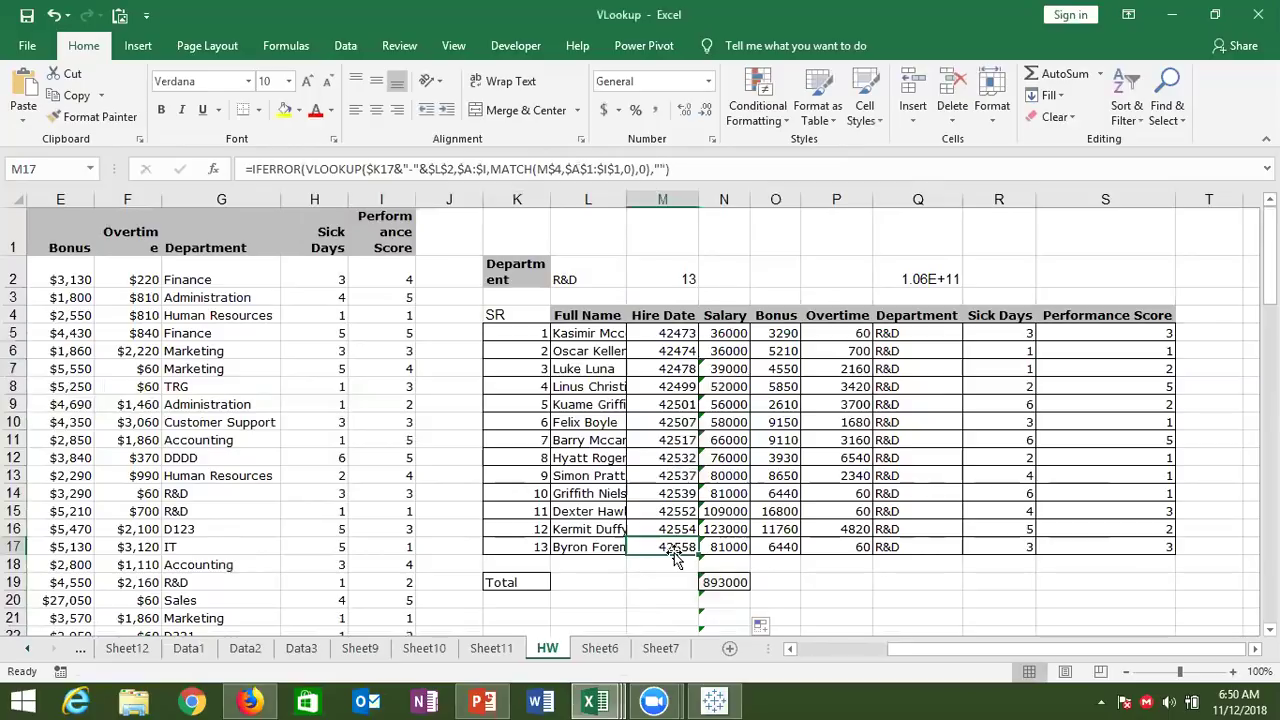
{"action": "left_click", "coordinate": [716, 368]}
{"action": "left_click", "coordinate": [688, 372]}
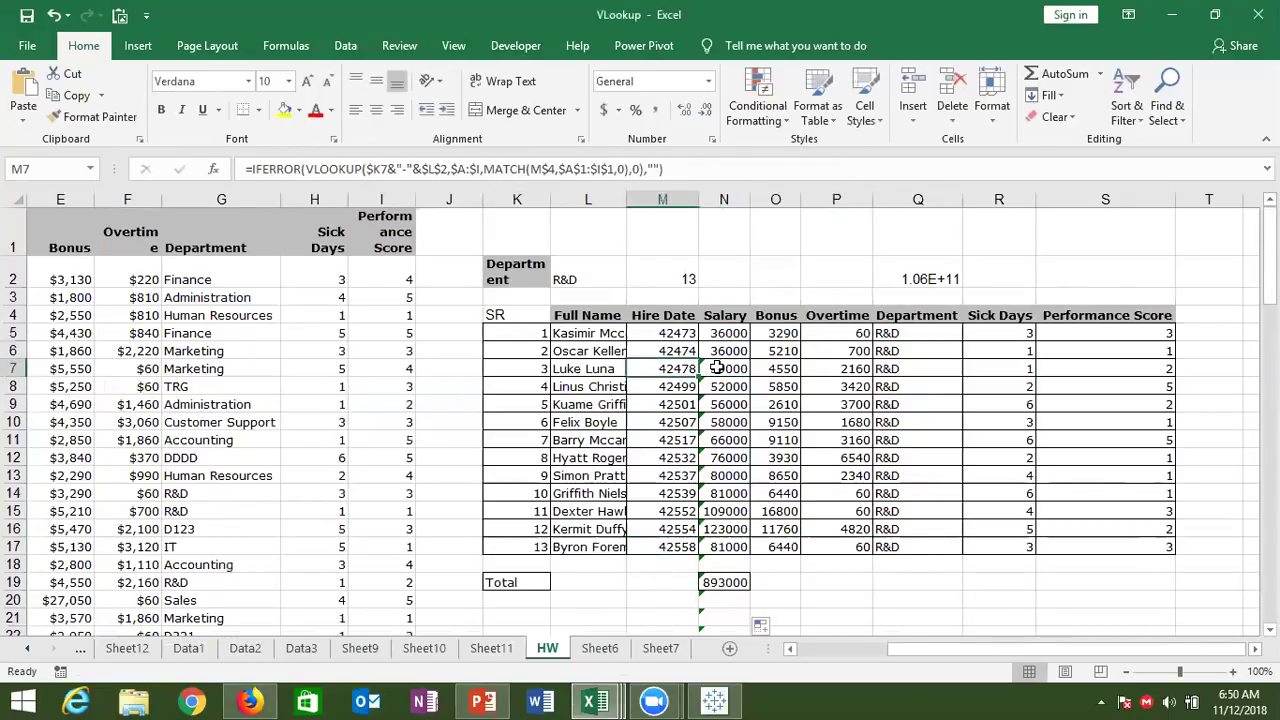
{"action": "left_click", "coordinate": [716, 368]}
Step: Select the salary cells from N7 down and choose Ignore Error on the inconsistent-formula warnings
{"action": "key", "text": "ctrl+shift+Down"}
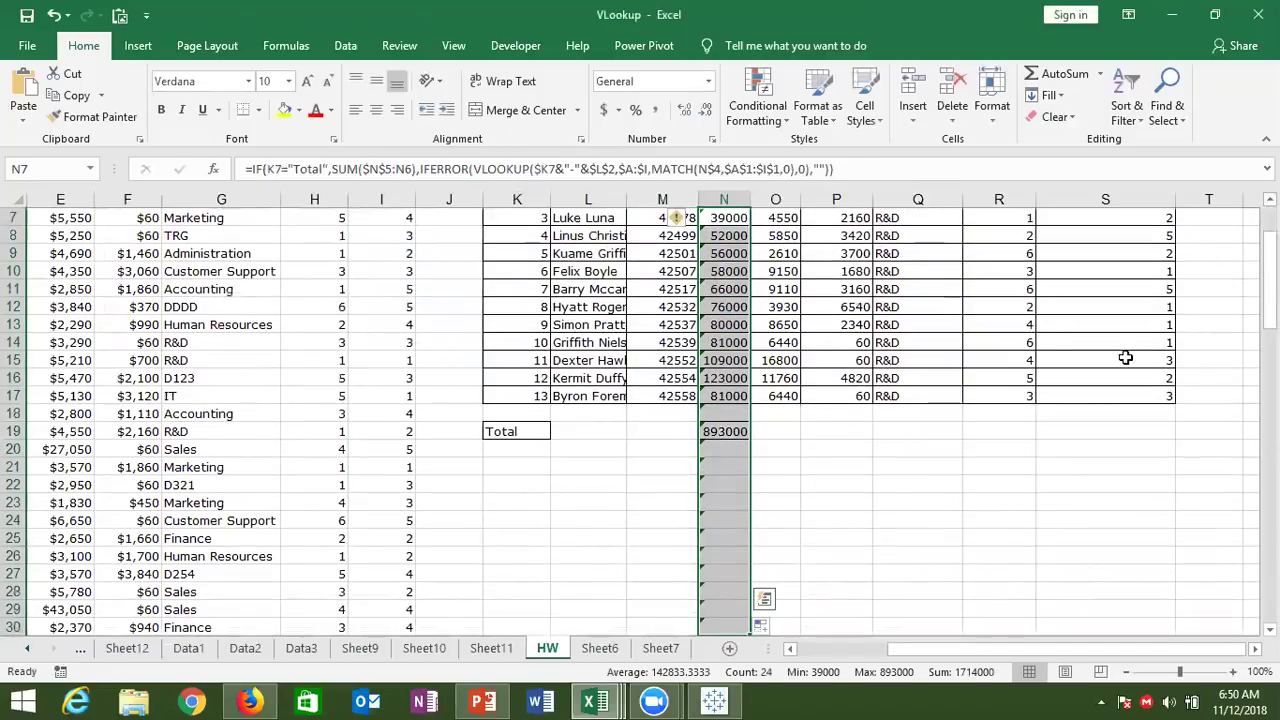
{"action": "scroll", "coordinate": [676, 217], "scroll_direction": "up", "scroll_amount": 2}
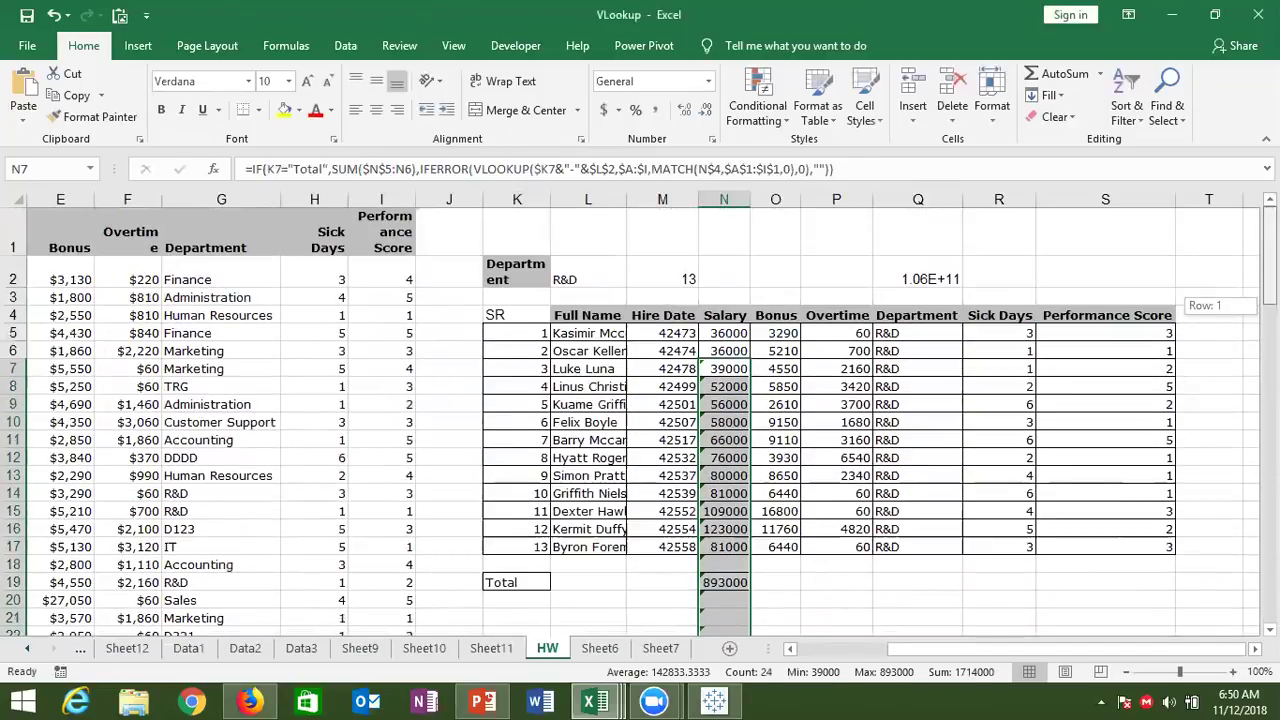
{"action": "left_click", "coordinate": [672, 371]}
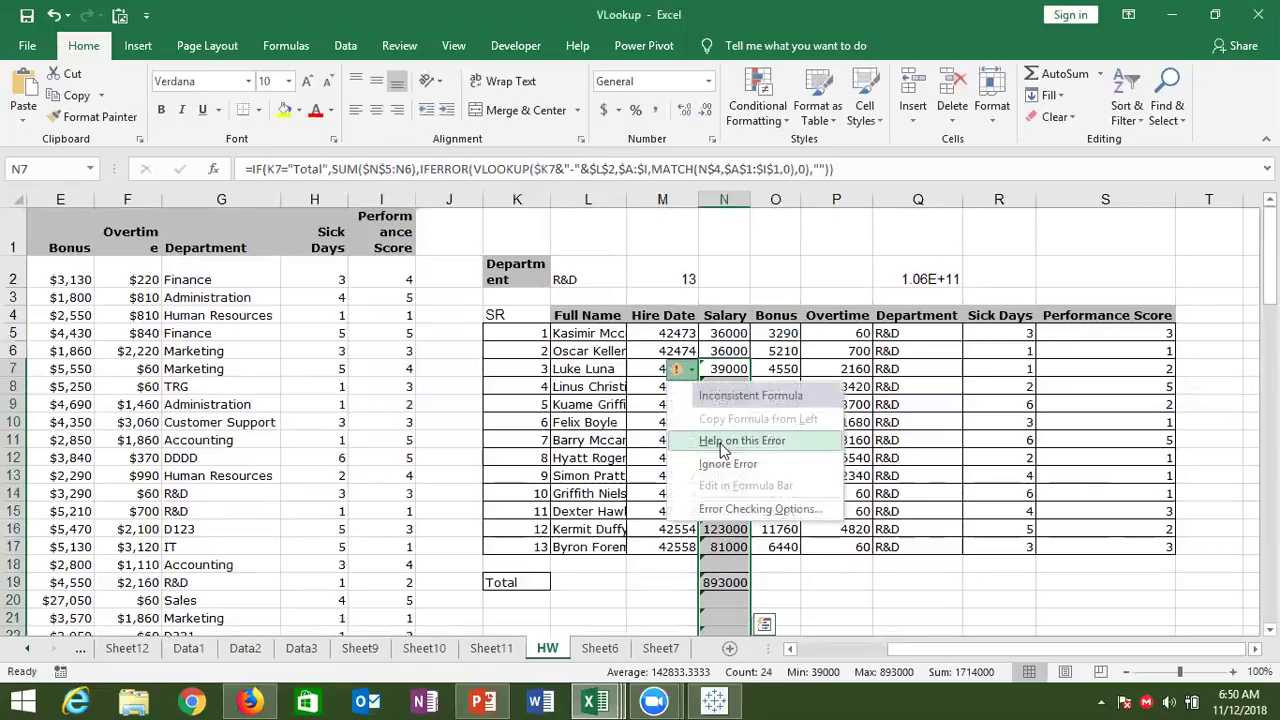
{"action": "left_click", "coordinate": [728, 463]}
{"action": "left_click", "coordinate": [656, 441]}
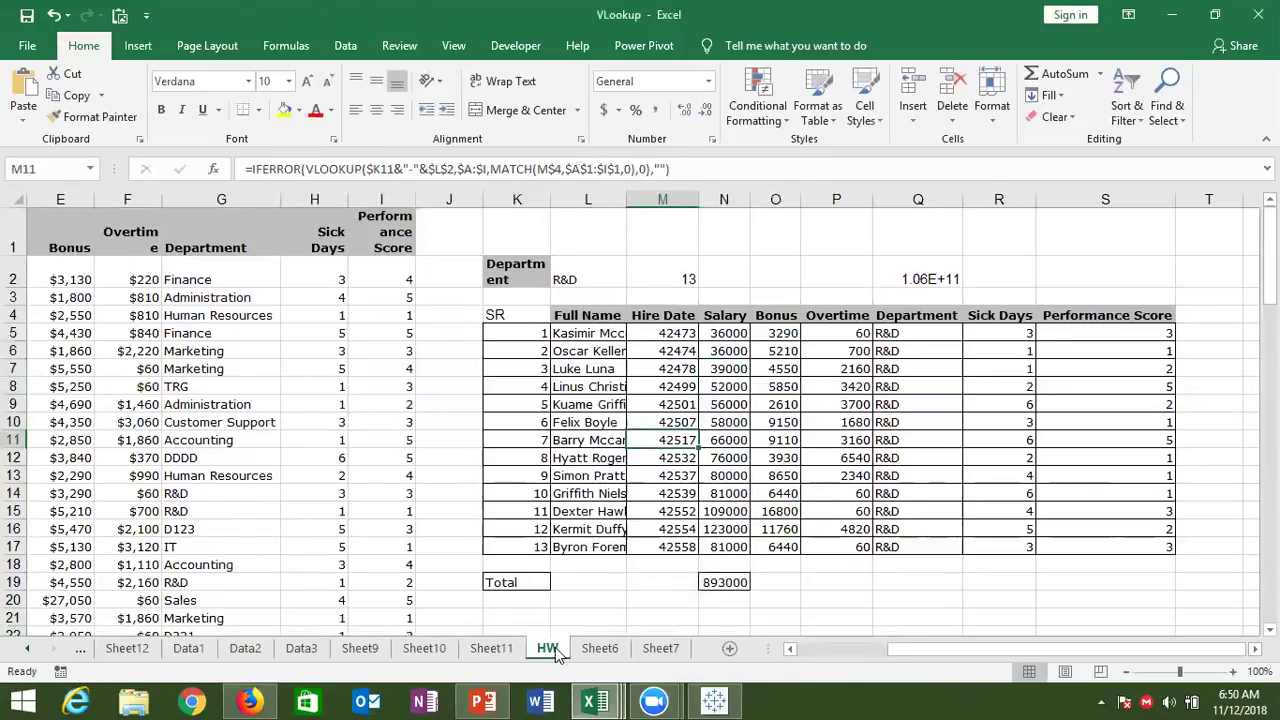
Step: Enter IT, then TRG, then Sales as the department, ending with 13 Sales employees
{"action": "left_click", "coordinate": [675, 281]}
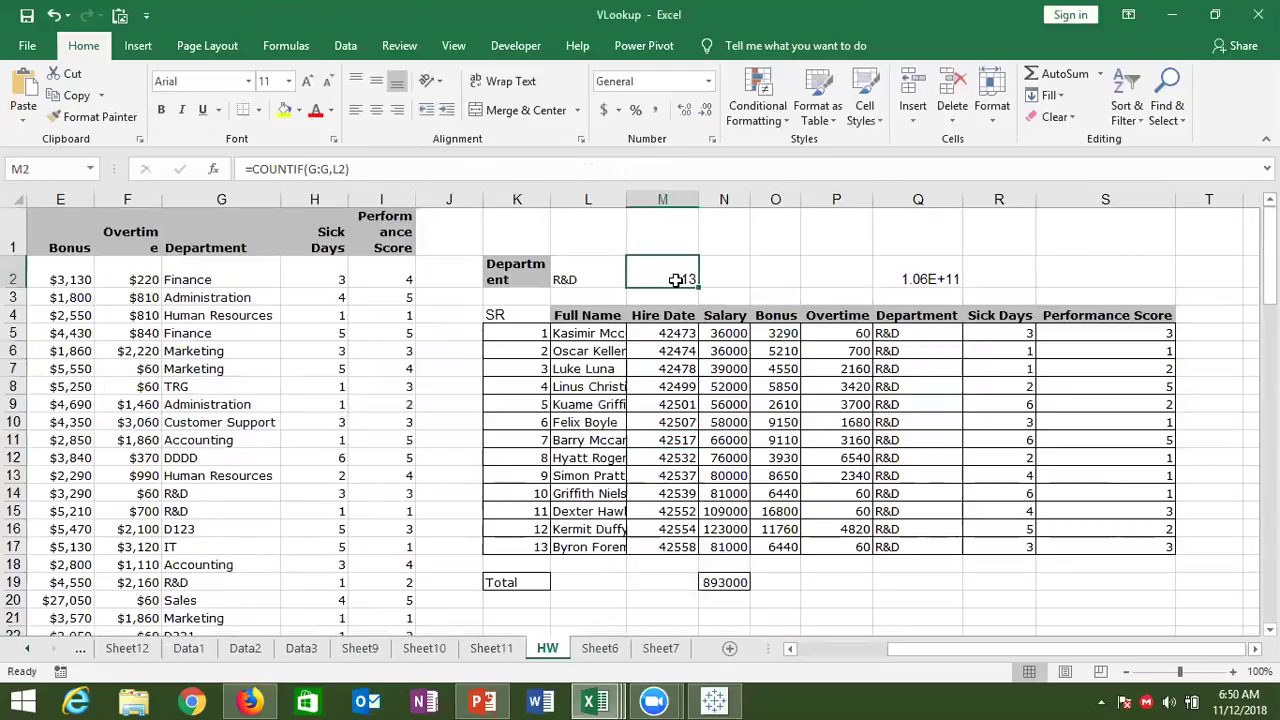
{"action": "left_click", "coordinate": [598, 280]}
{"action": "type", "text": "IT"}
{"action": "key", "text": "Return"}
{"action": "left_click", "coordinate": [598, 280]}
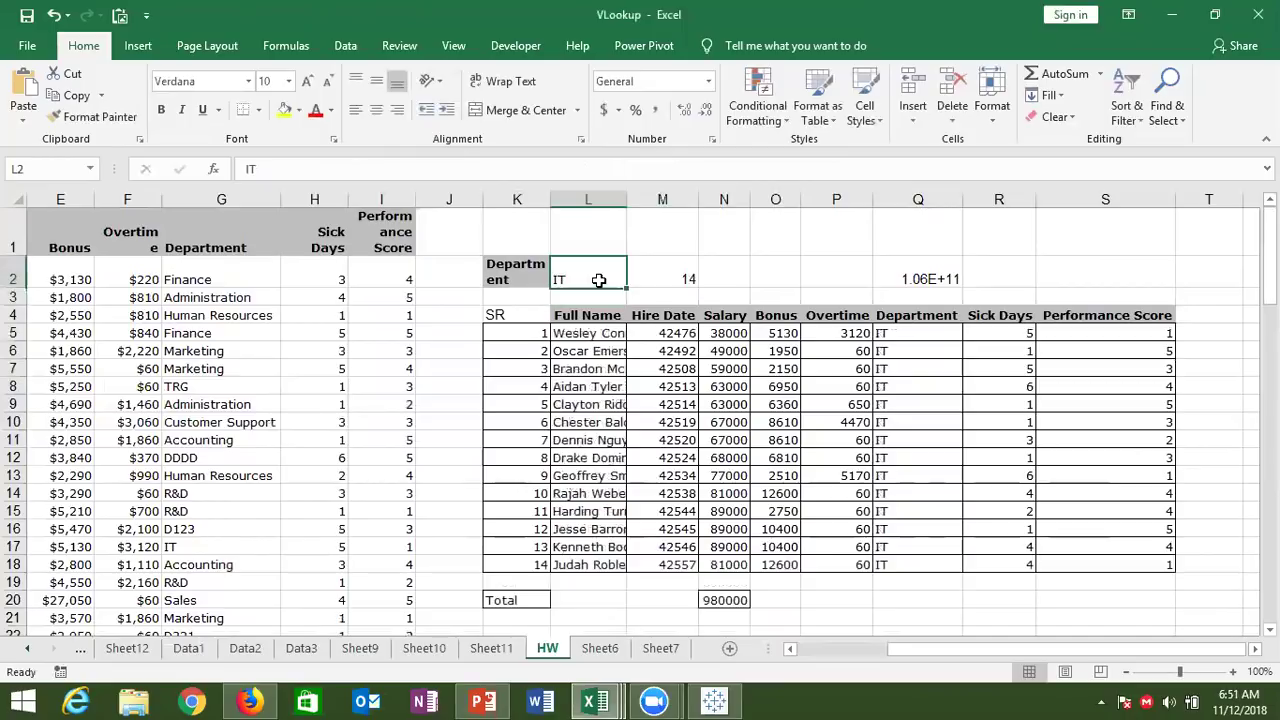
{"action": "type", "text": "TRG"}
{"action": "key", "text": "Return"}
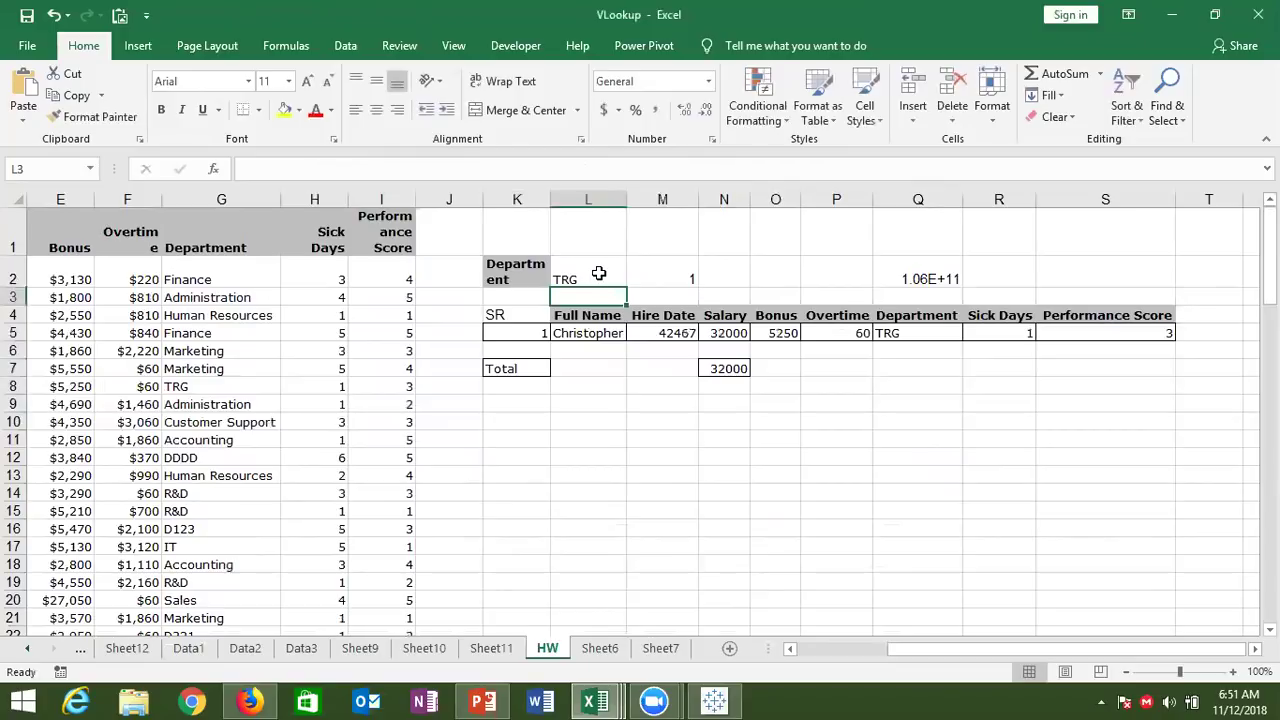
{"action": "left_click", "coordinate": [600, 270]}
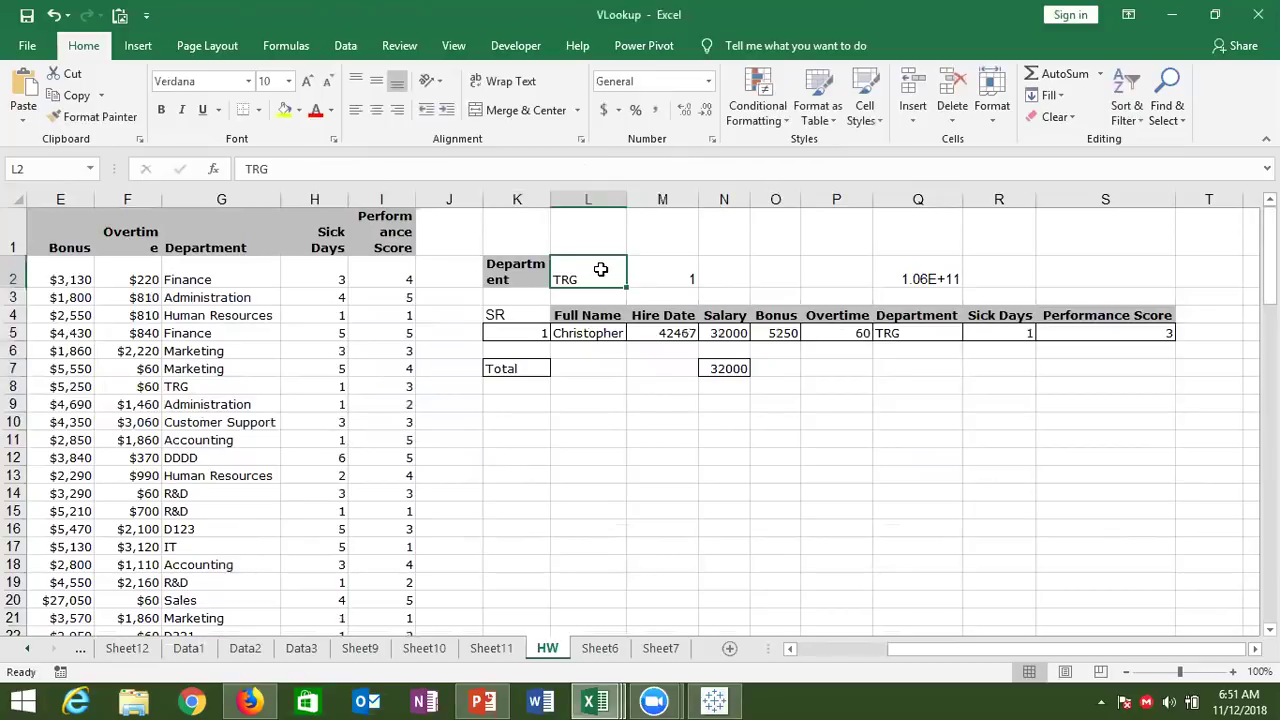
{"action": "type", "text": "Sales"}
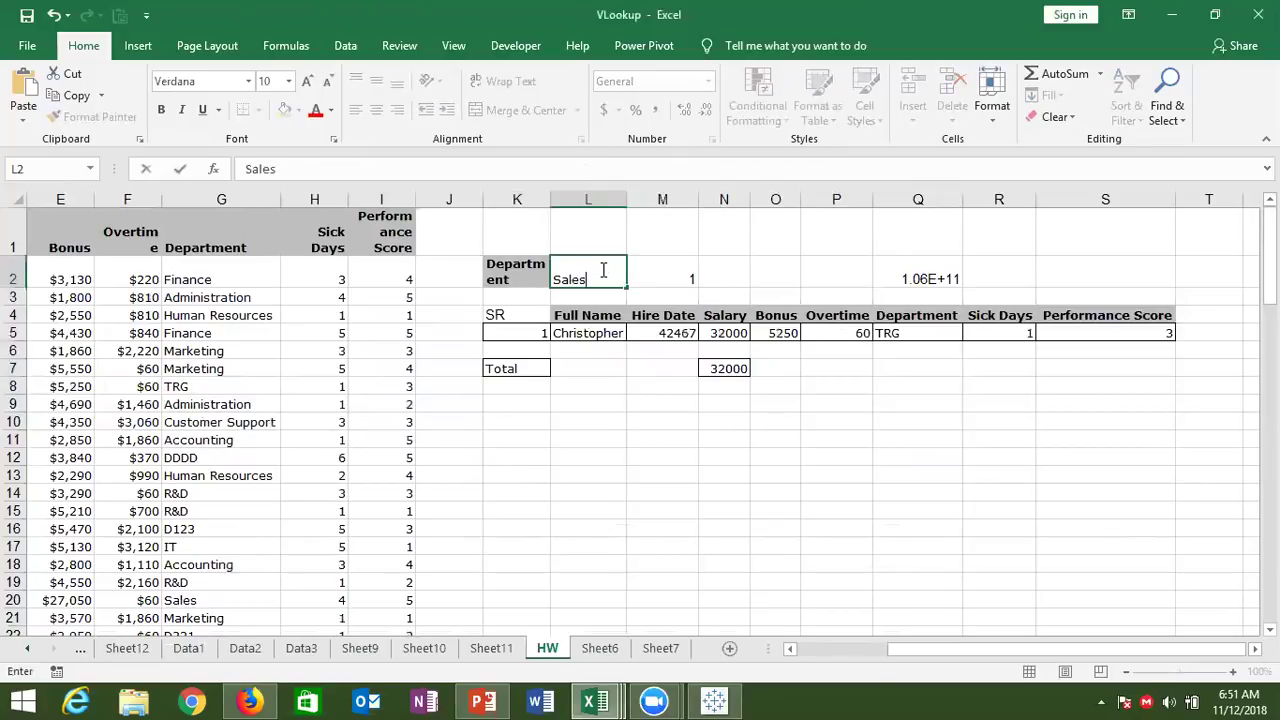
{"action": "key", "text": "Return"}
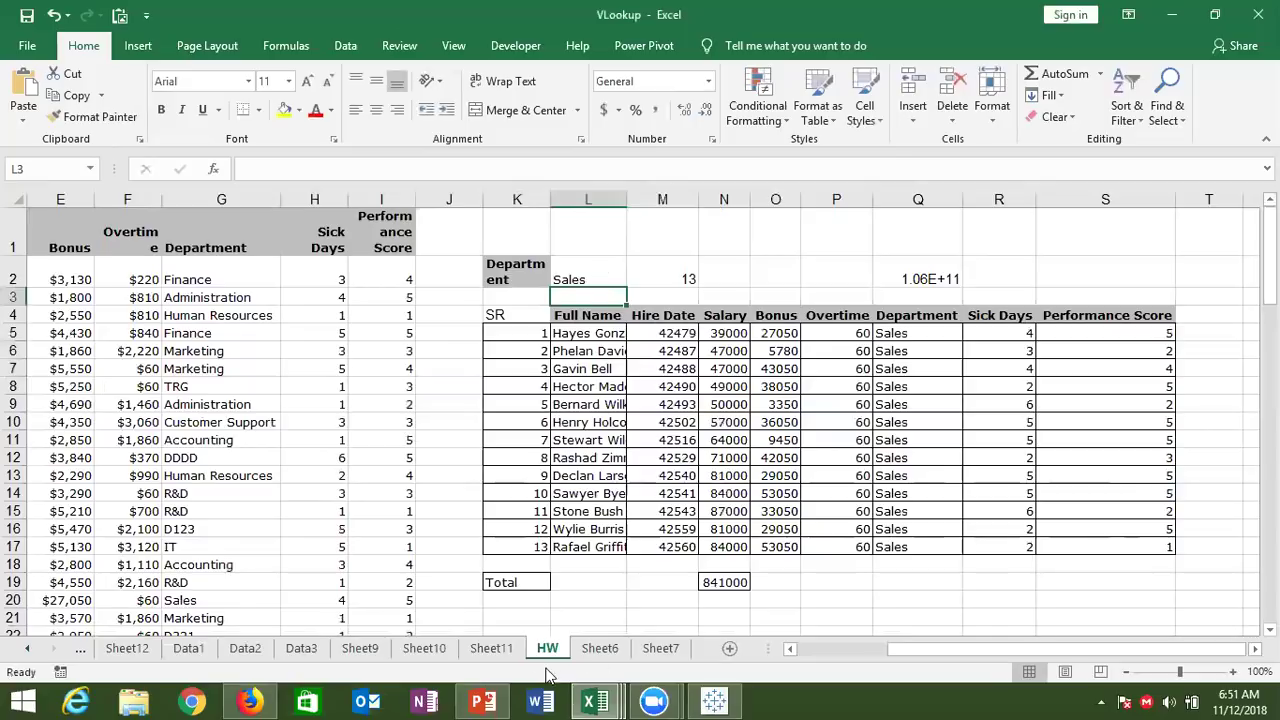
Step: Ctrl-drag the HW tab to create HW (2), then inspect the SR formulas in K6 and K7
{"action": "left_click_drag", "start_coordinate": [548, 652], "coordinate": [610, 654], "text": "ctrl"}
{"action": "left_click", "coordinate": [537, 353]}
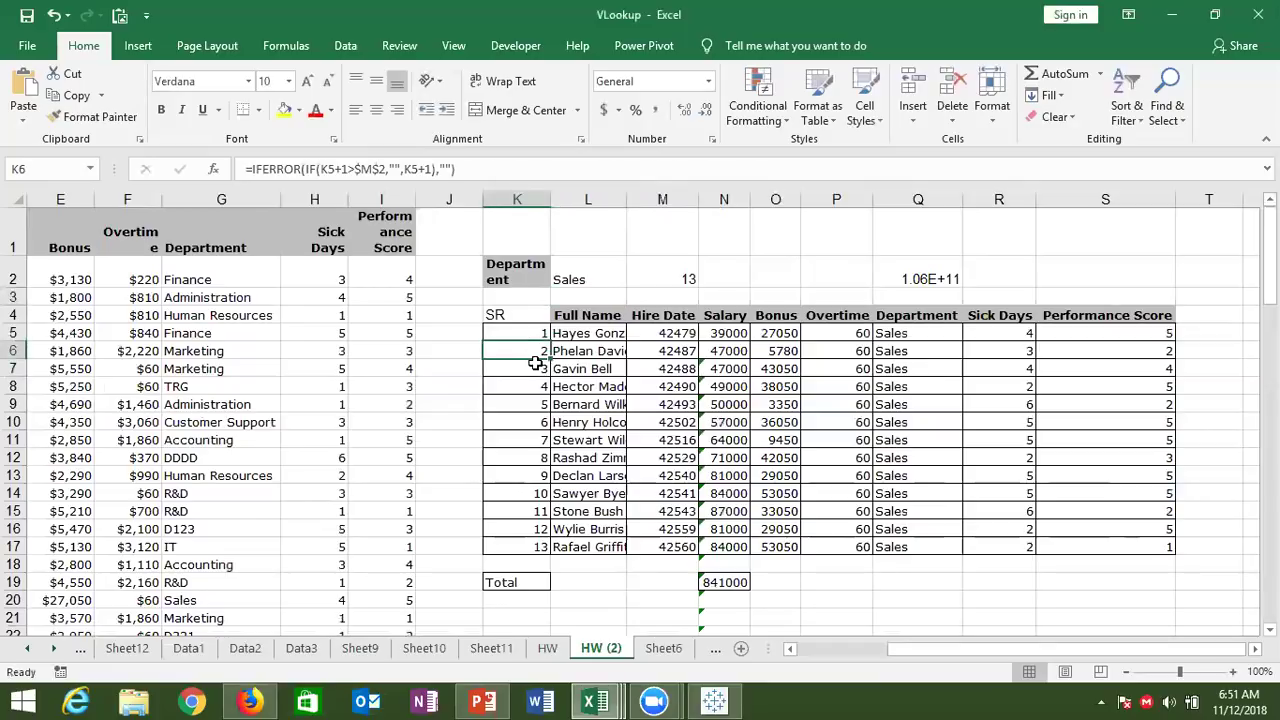
{"action": "left_click", "coordinate": [533, 364]}
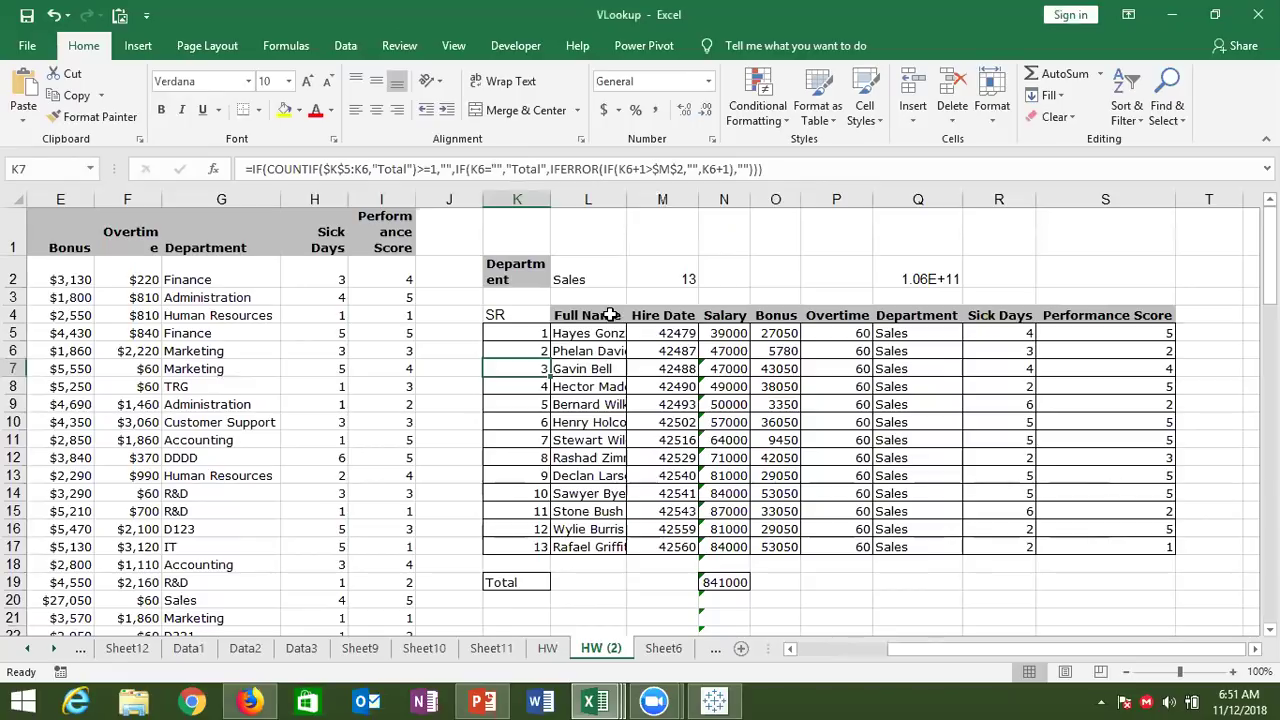
Step: Recheck K6 and the Total formula in K19, then select row 18 from K18 to S18
{"action": "left_click", "coordinate": [516, 350]}
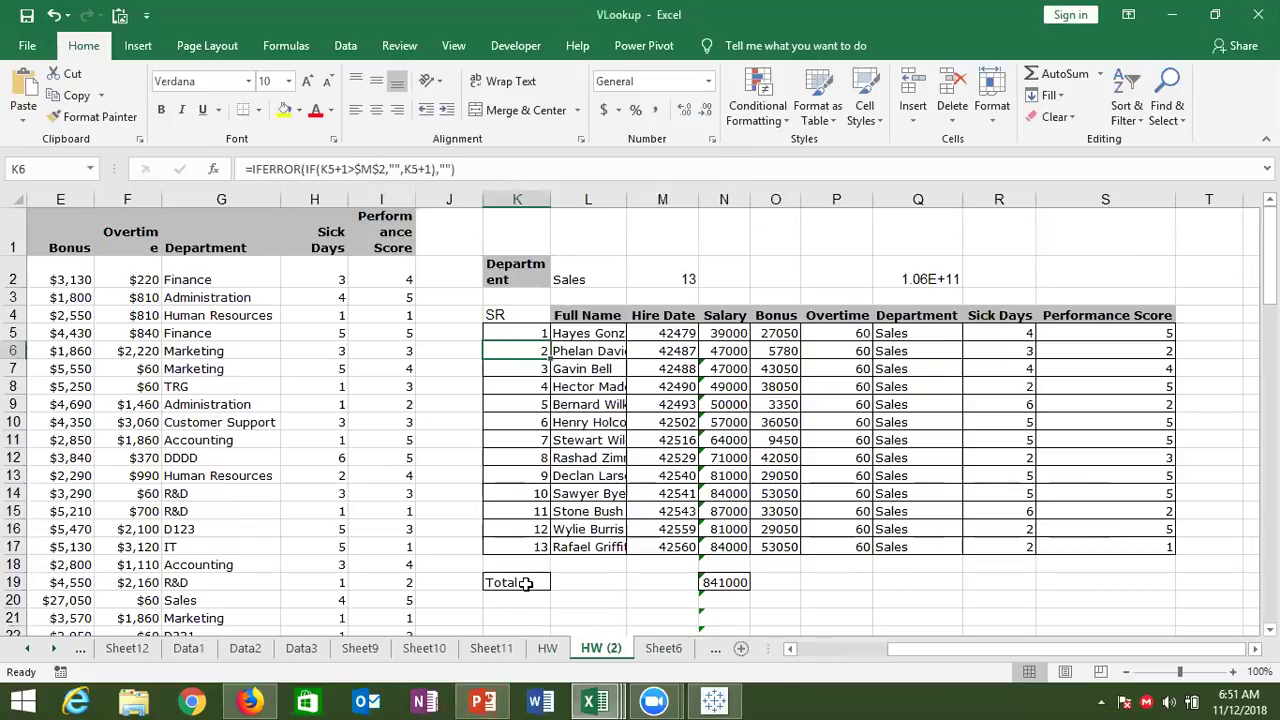
{"action": "left_click", "coordinate": [525, 583]}
{"action": "left_click_drag", "start_coordinate": [524, 565], "coordinate": [1161, 560]}
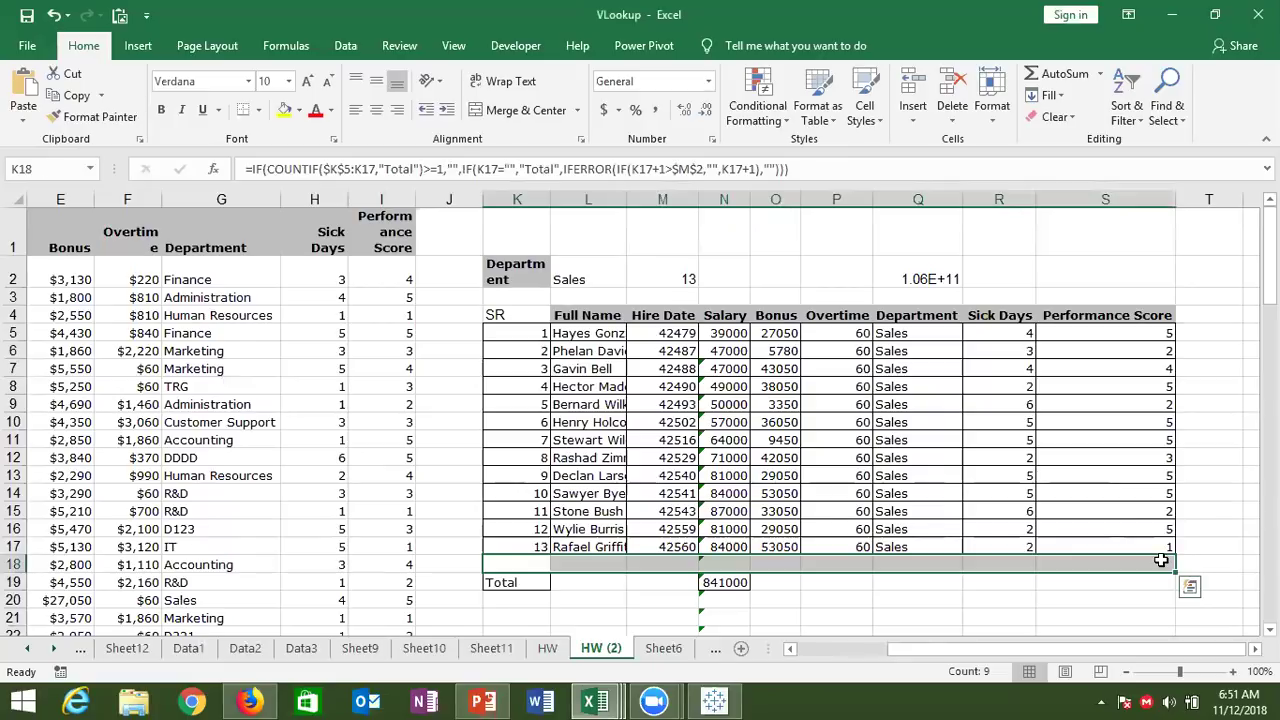
{"action": "scroll", "coordinate": [1161, 560], "scroll_direction": "down", "scroll_amount": 3}
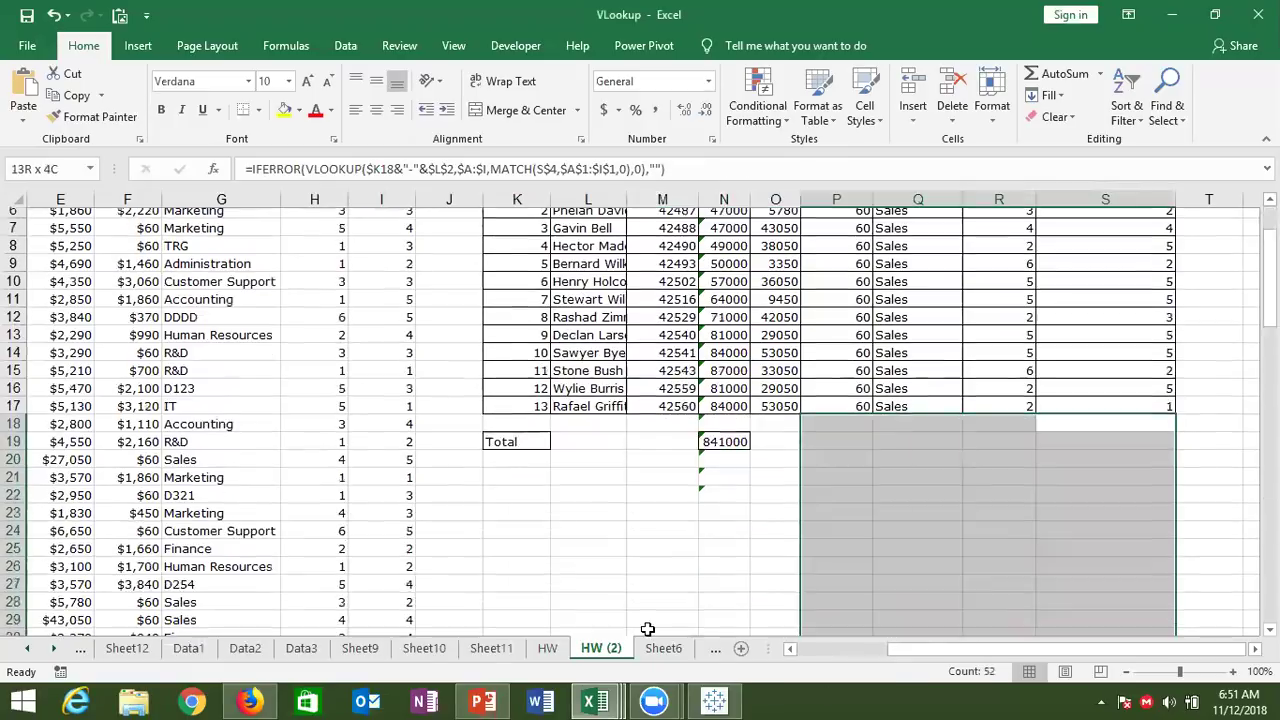
{"action": "left_click", "coordinate": [505, 397]}
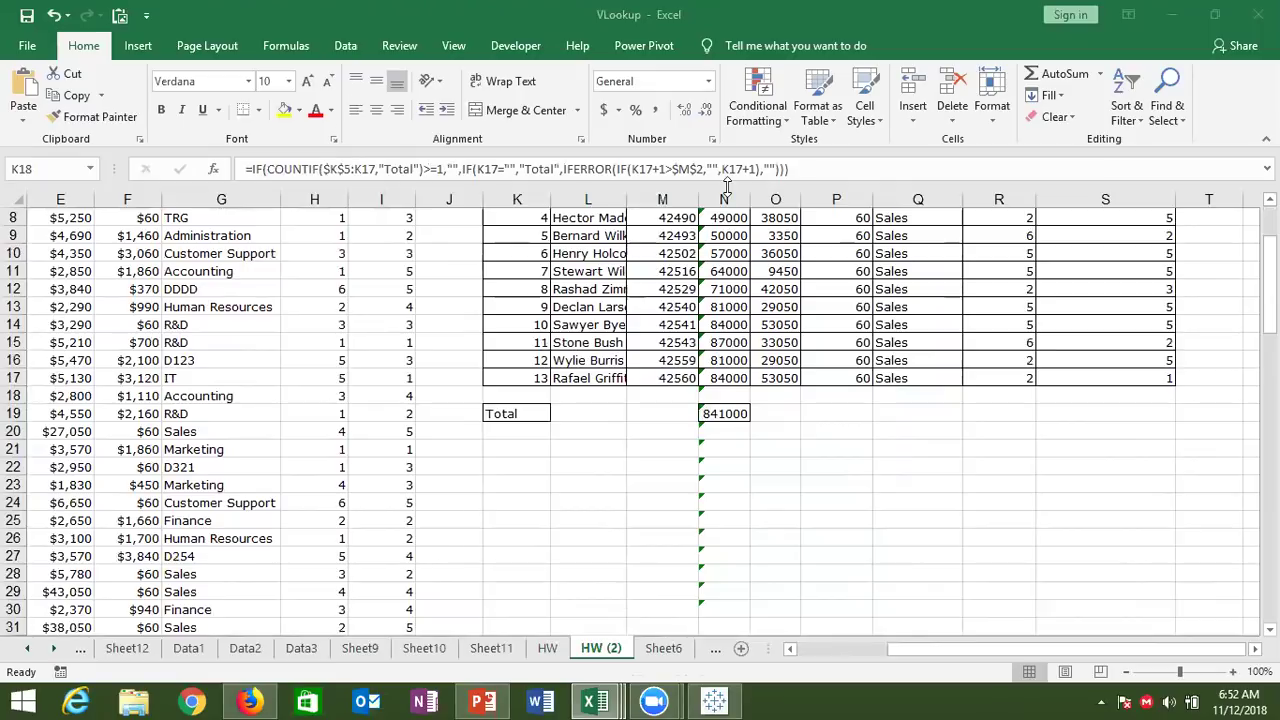
{"action": "key", "text": "ctrl+Up"}
{"action": "key", "text": "ctrl+Up"}
{"action": "key", "text": "ctrl+Up"}
{"action": "key", "text": "ctrl+Up"}
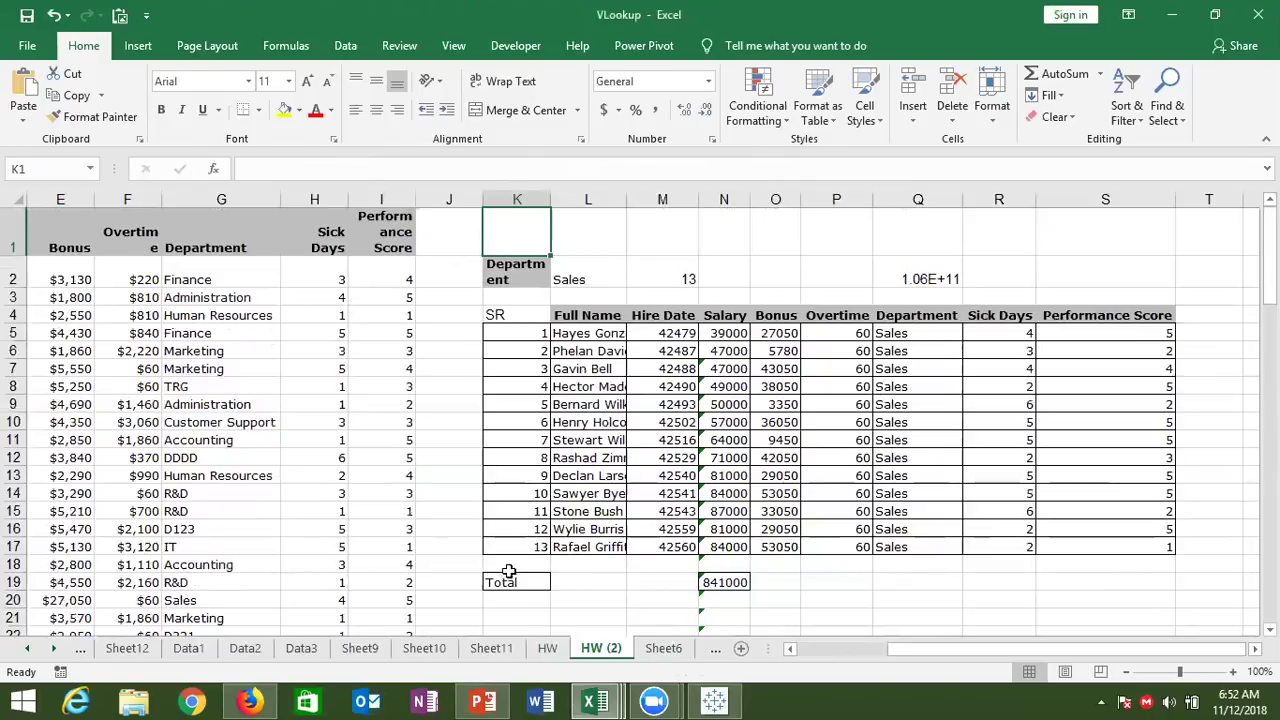
{"action": "left_click", "coordinate": [14, 564]}
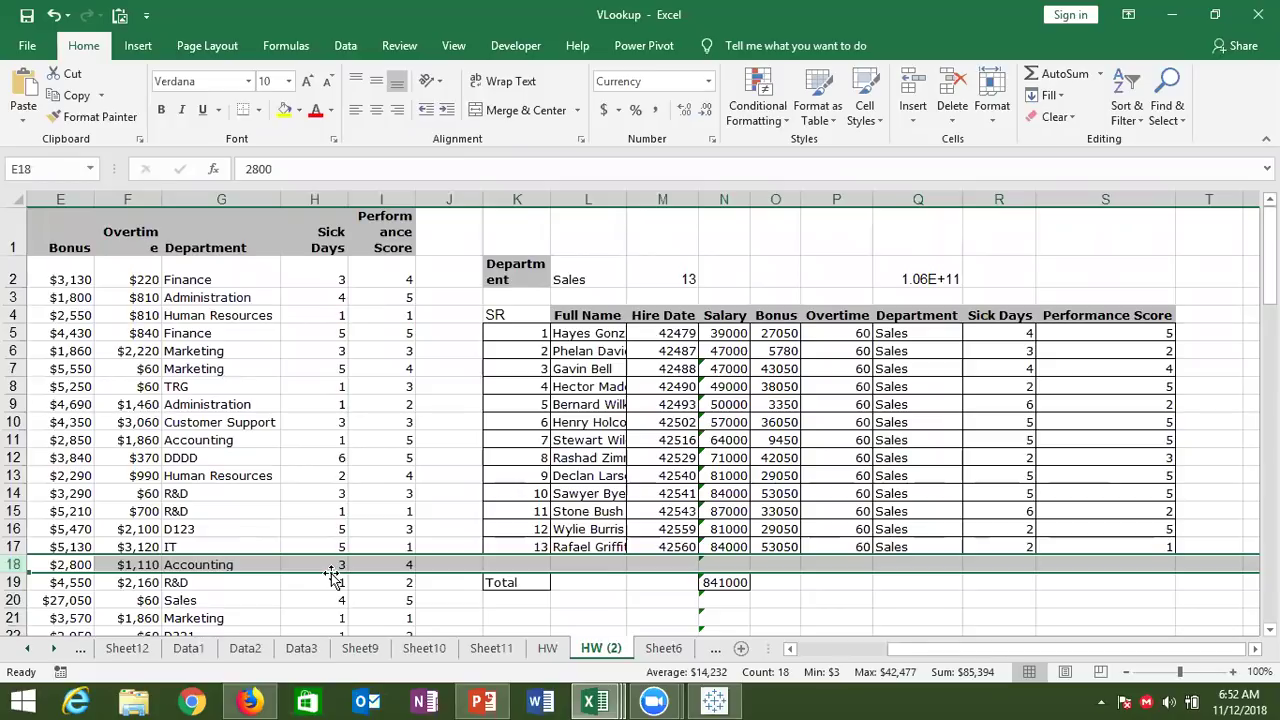
{"action": "left_click", "coordinate": [540, 349]}
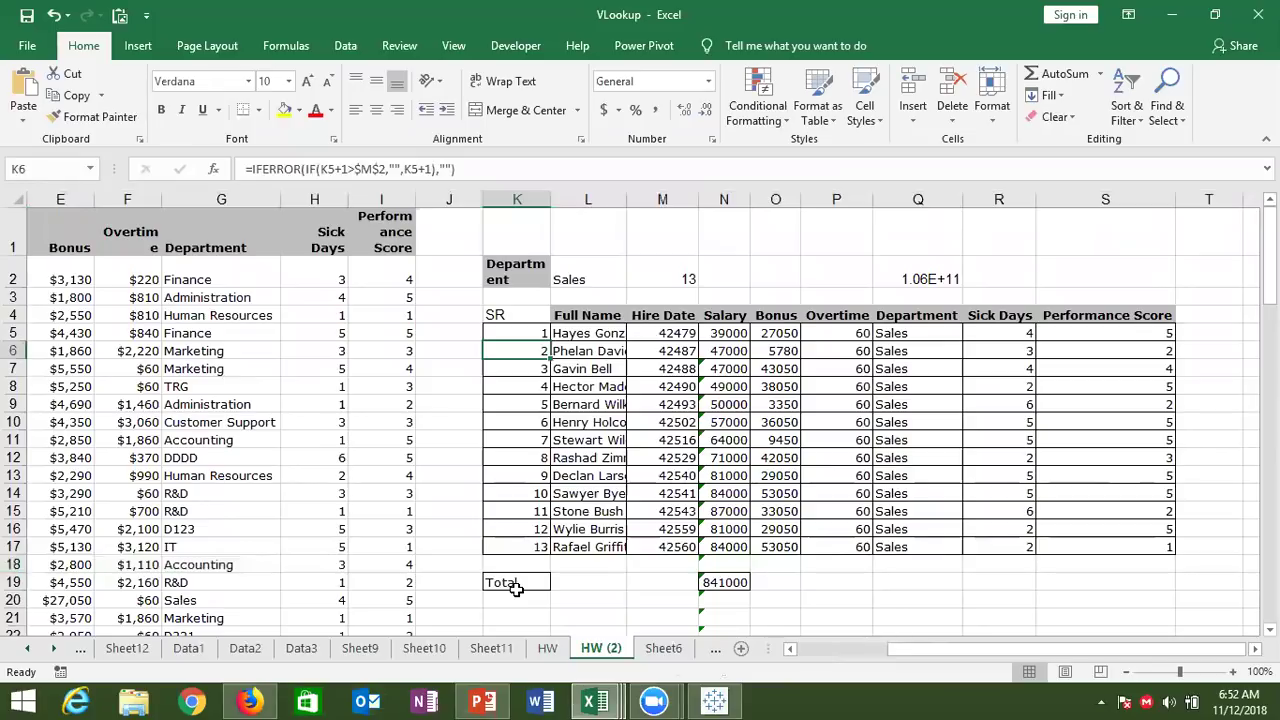
{"action": "left_click", "coordinate": [519, 584]}
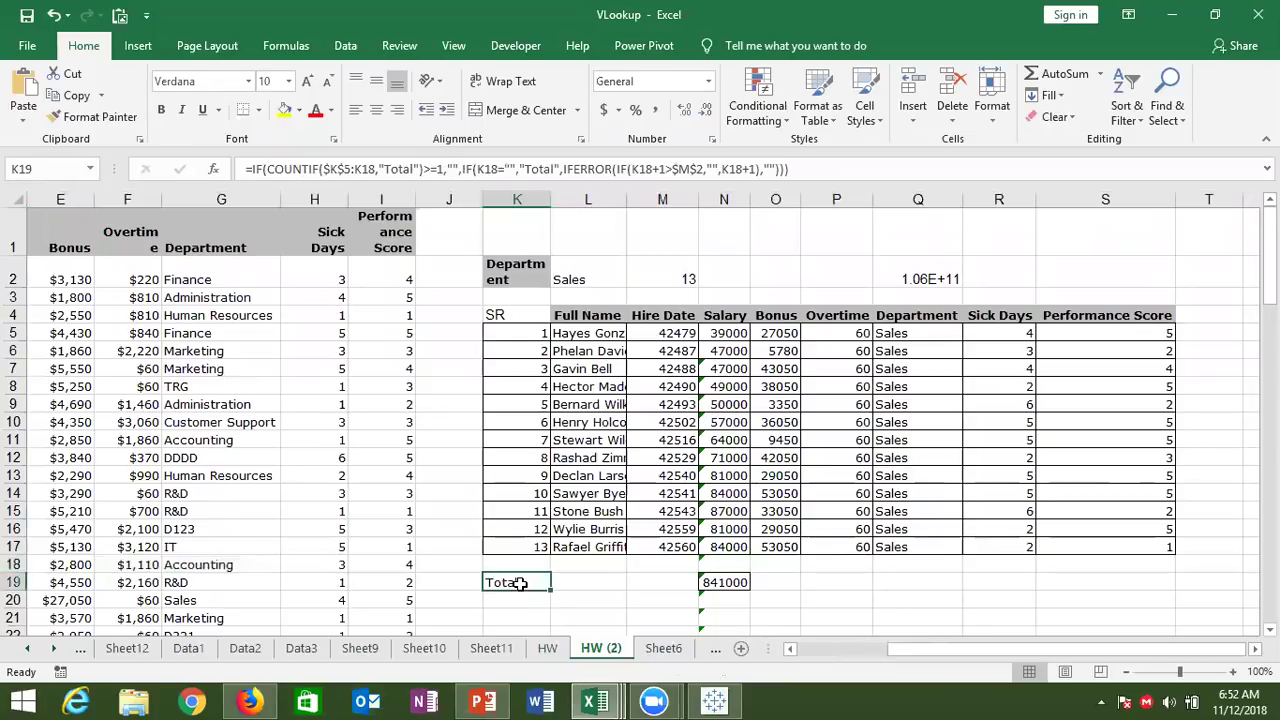
{"action": "left_click", "coordinate": [14, 564]}
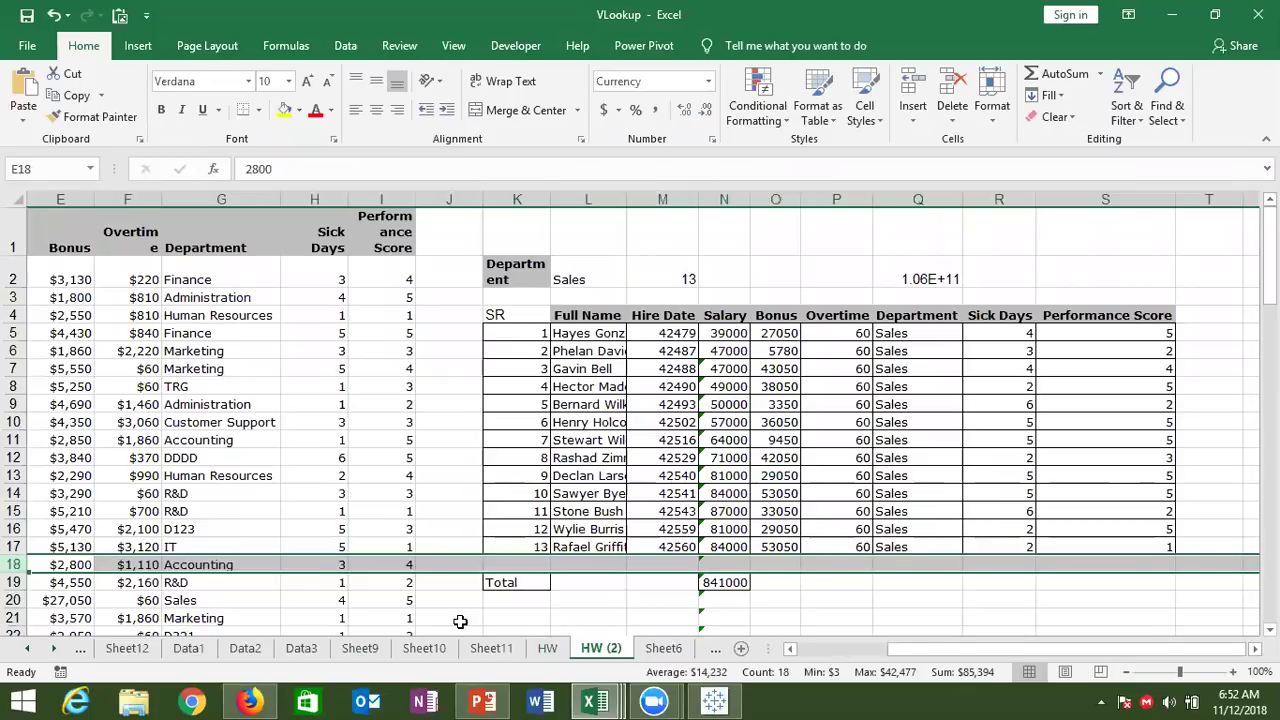
{"action": "left_click", "coordinate": [489, 581]}
{"action": "left_click", "coordinate": [505, 560]}
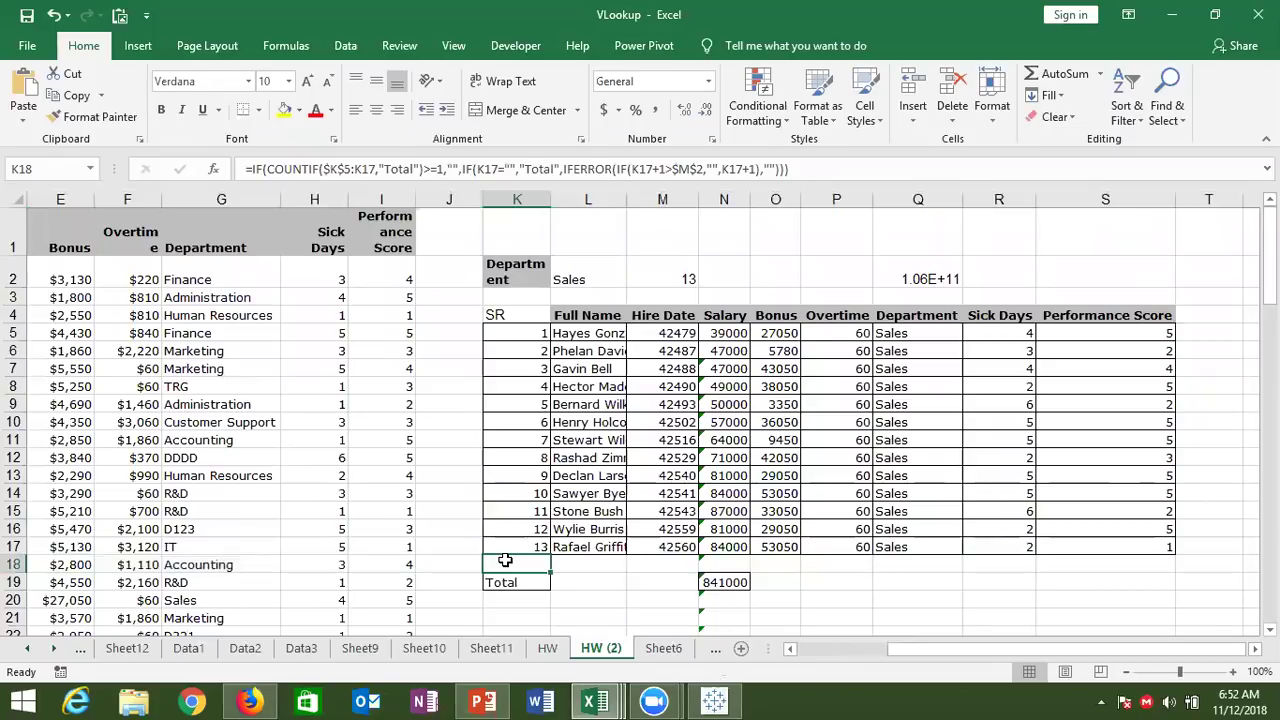
{"action": "left_click", "coordinate": [529, 327]}
Step: Wrap K6's SR formula in IF(K5=M2,"Total",…) so it returns Total at the employee count
{"action": "left_click", "coordinate": [527, 351]}
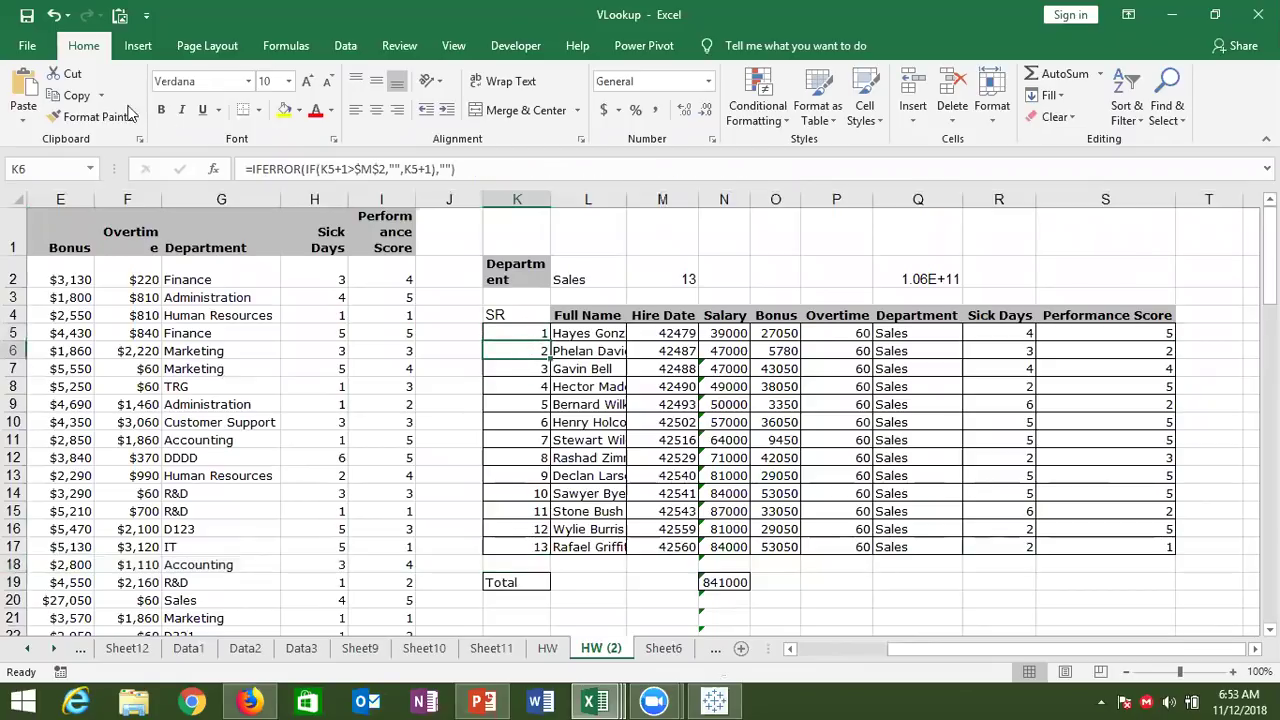
{"action": "left_click", "coordinate": [250, 170]}
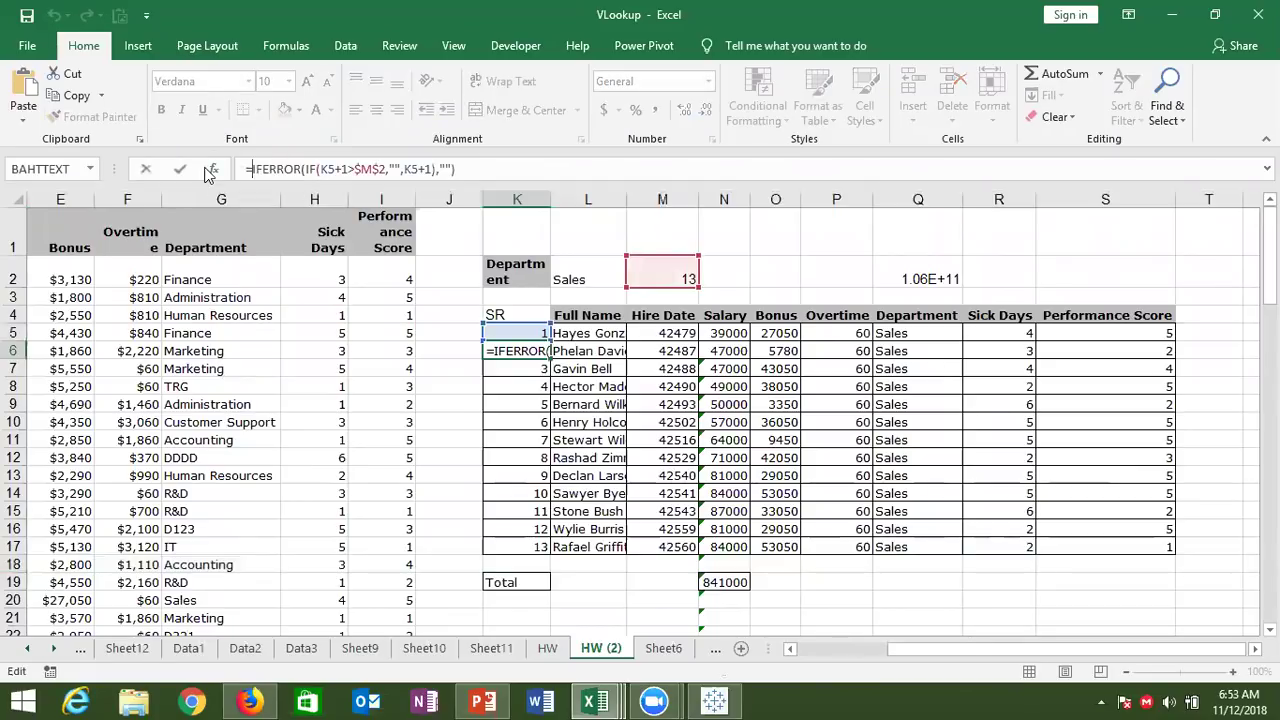
{"action": "type", "text": "xi"}
{"action": "key", "text": "BackSpace"}
{"action": "key", "text": "BackSpace"}
{"action": "type", "text": "IF("}
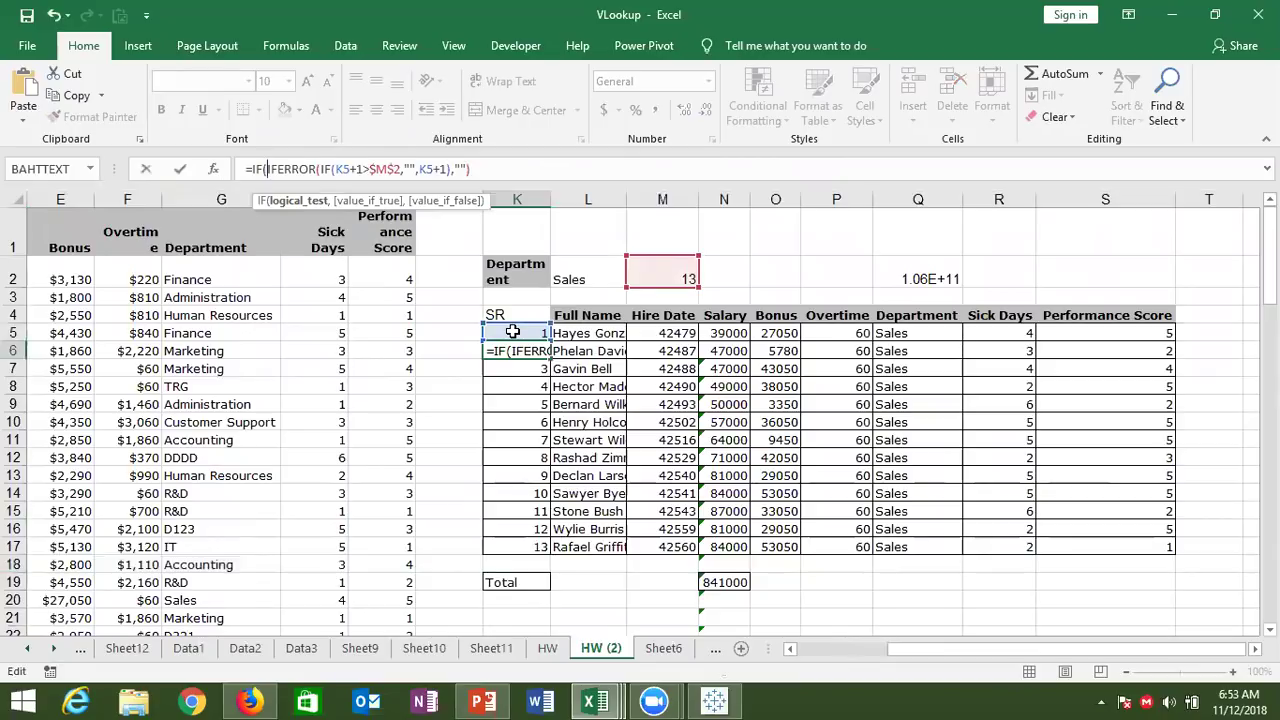
{"action": "left_click", "coordinate": [512, 331]}
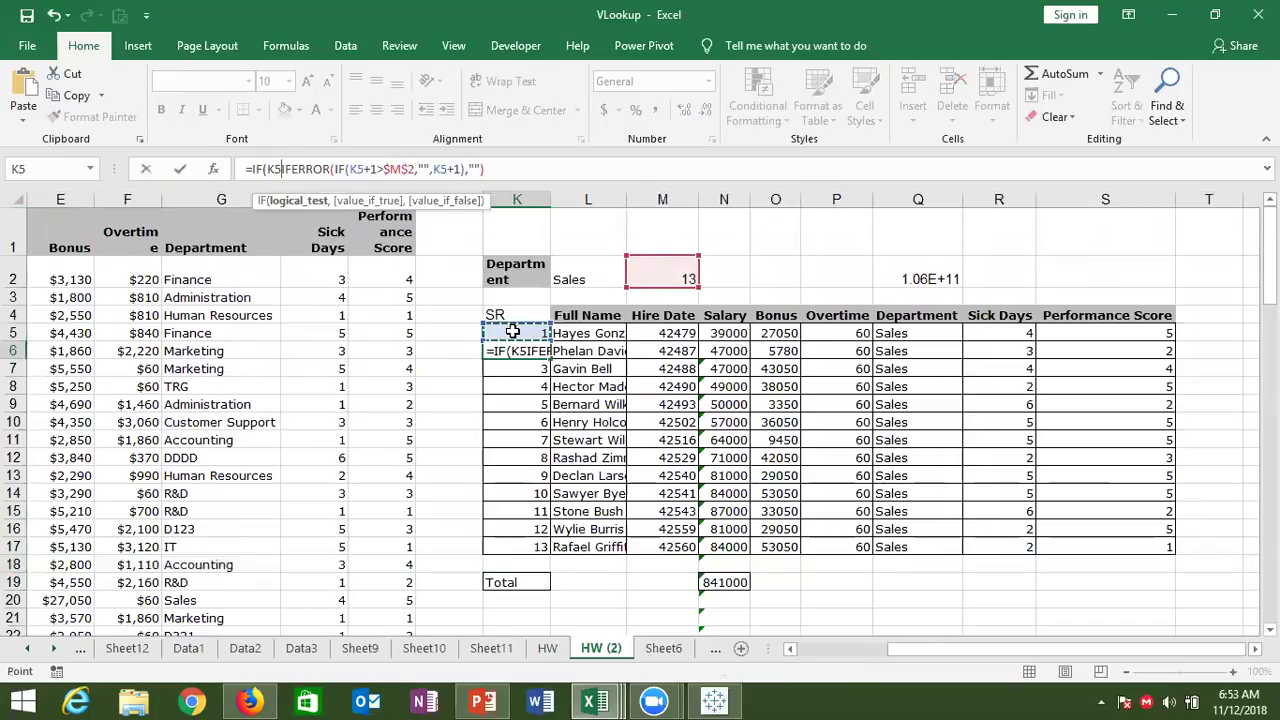
{"action": "type", "text": "="}
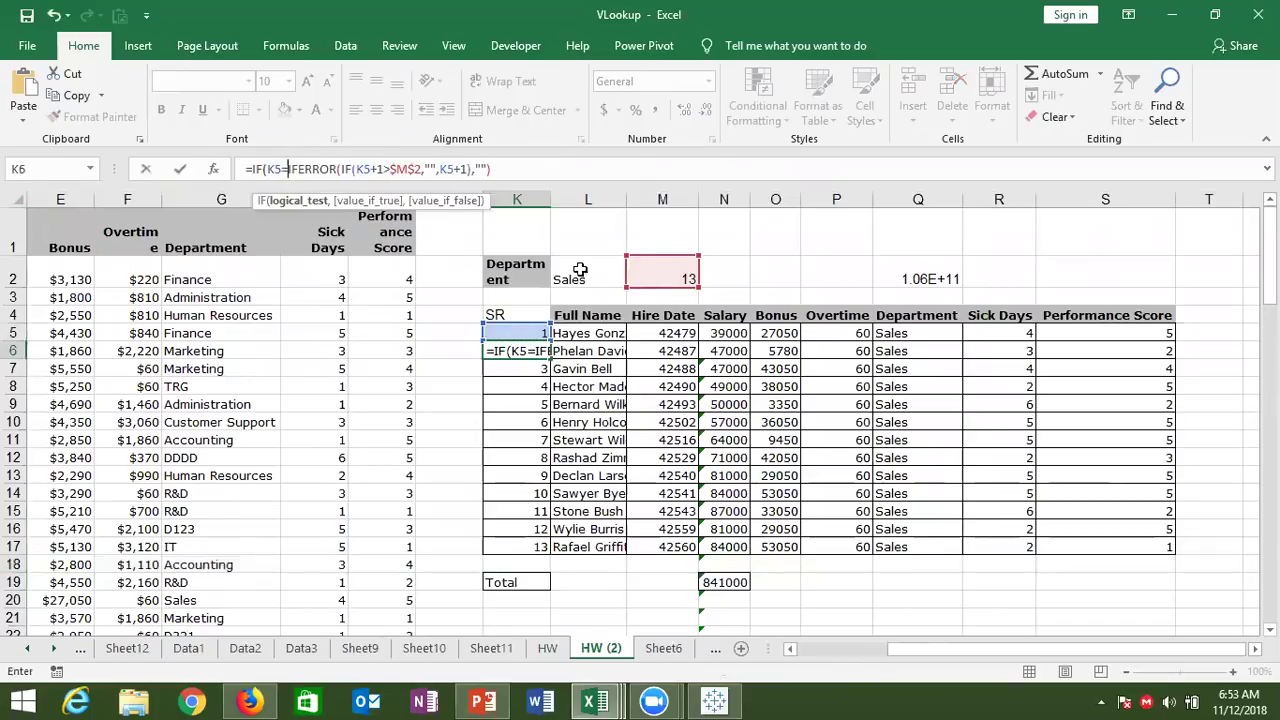
{"action": "left_click", "coordinate": [657, 273]}
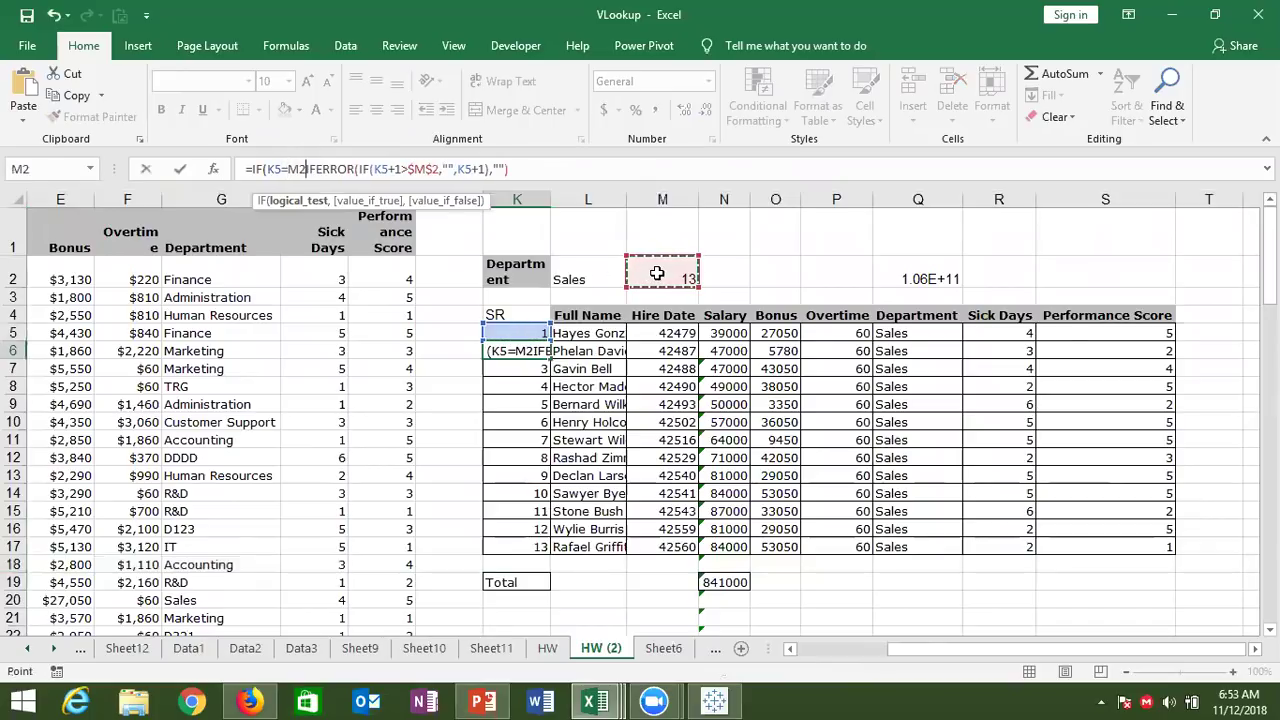
{"action": "type", "text": ",\"Total\""}
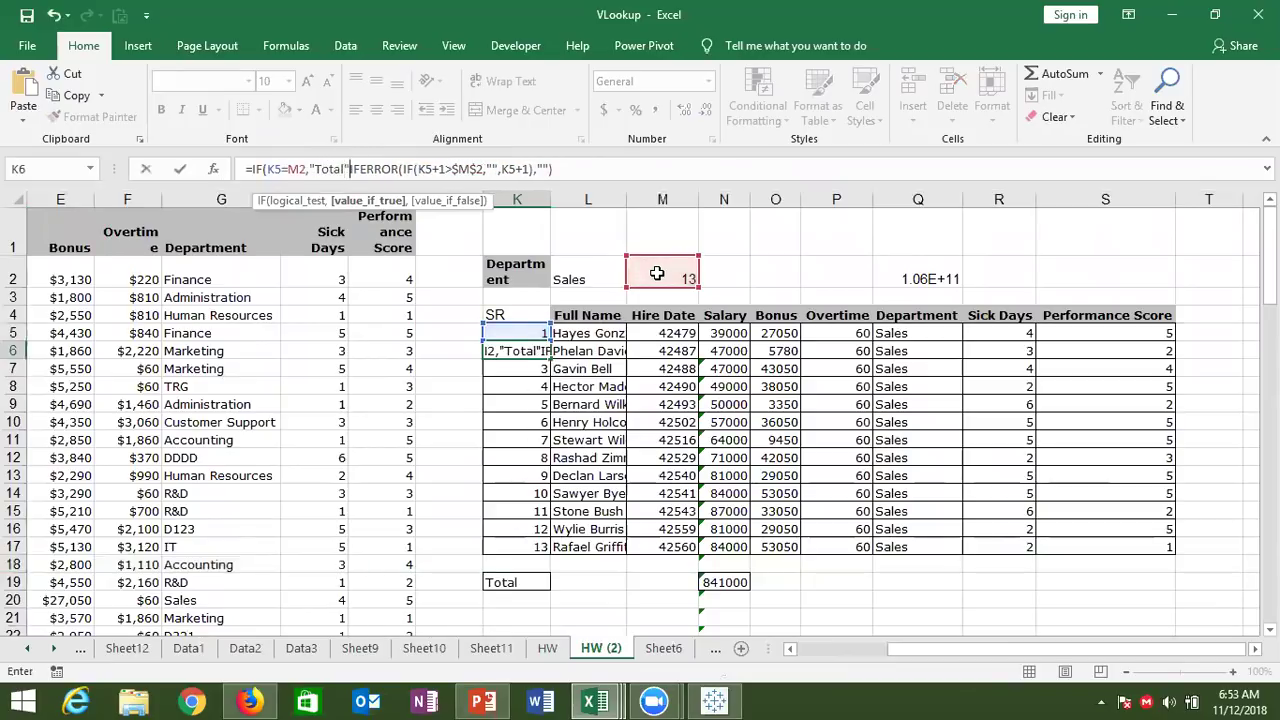
{"action": "type", "text": ","}
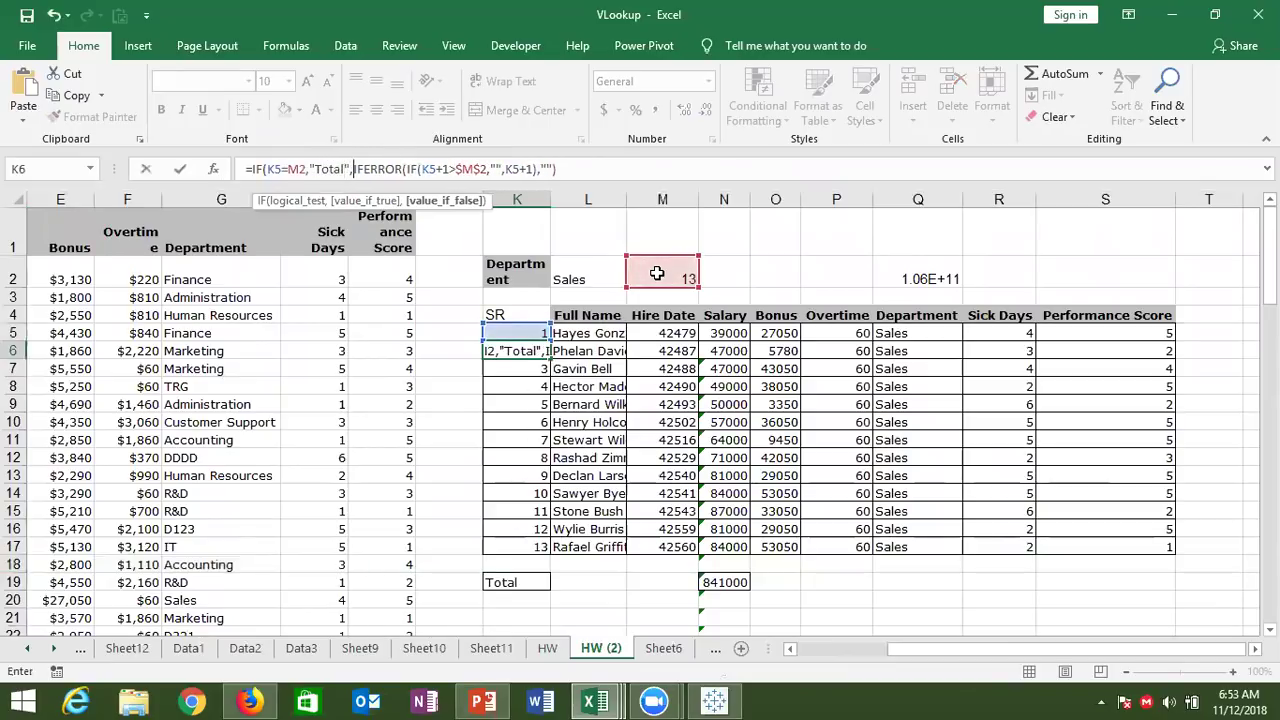
{"action": "key", "text": "Return"}
{"action": "key", "text": "Return"}
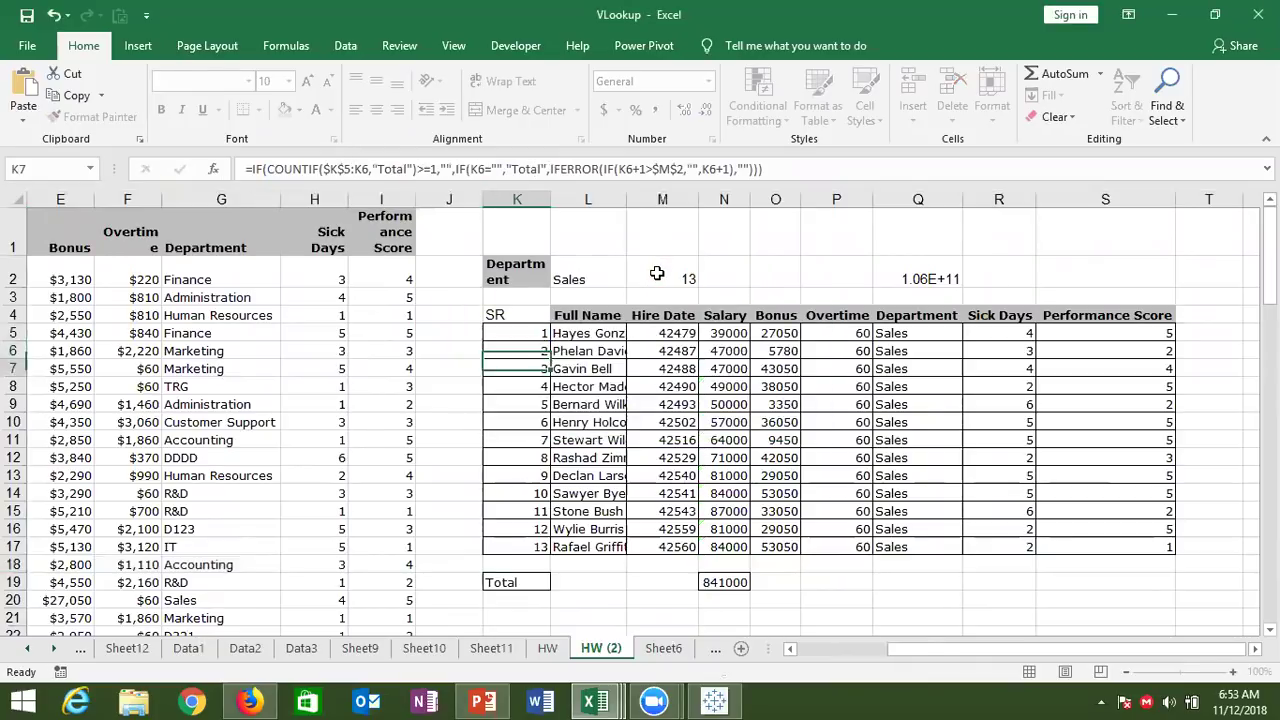
{"action": "key", "text": "Up"}
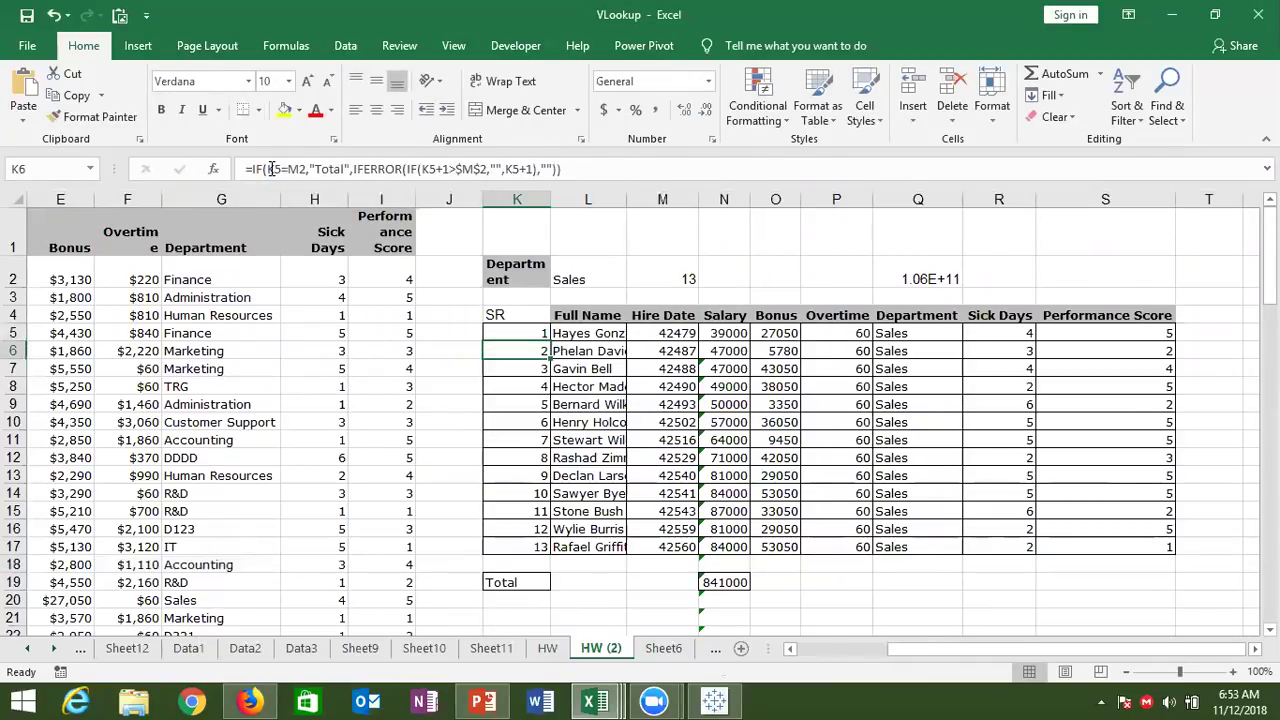
Step: Lock the M2 reference in K6's SR formula as the absolute $M$2
{"action": "left_click", "coordinate": [269, 169]}
{"action": "left_click", "coordinate": [300, 169]}
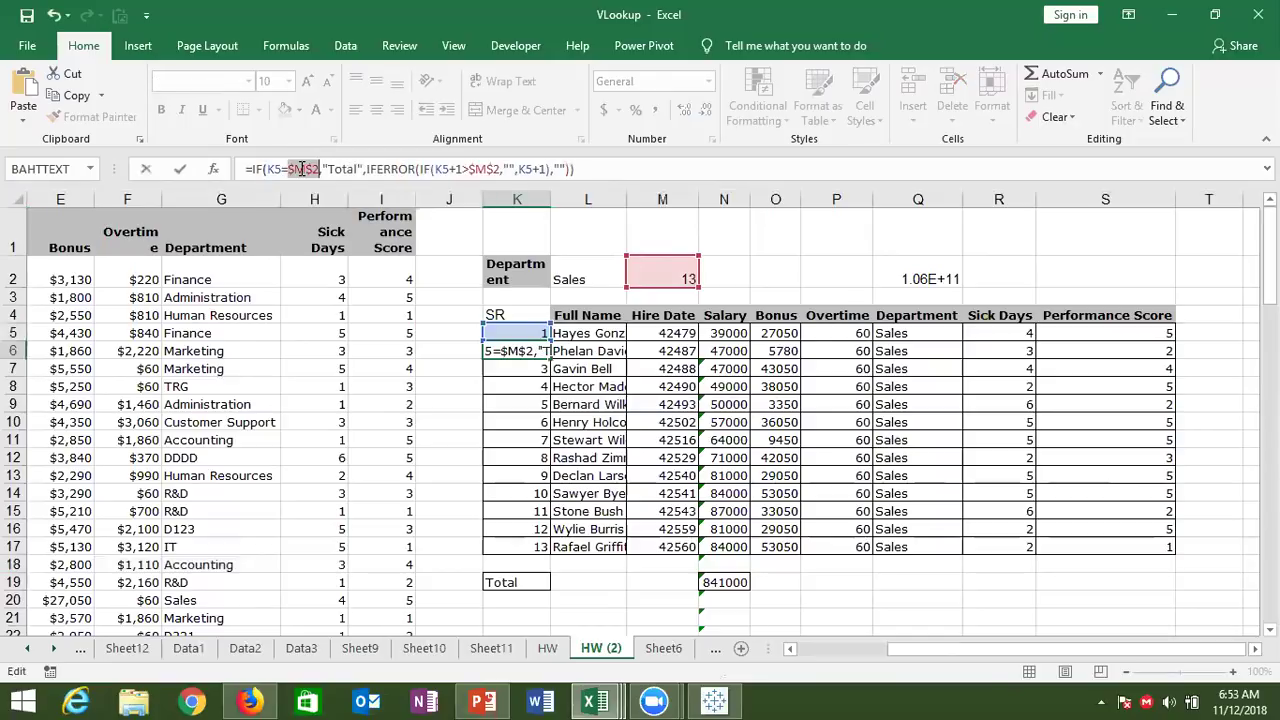
{"action": "key", "text": "Return"}
{"action": "key", "text": "Up"}
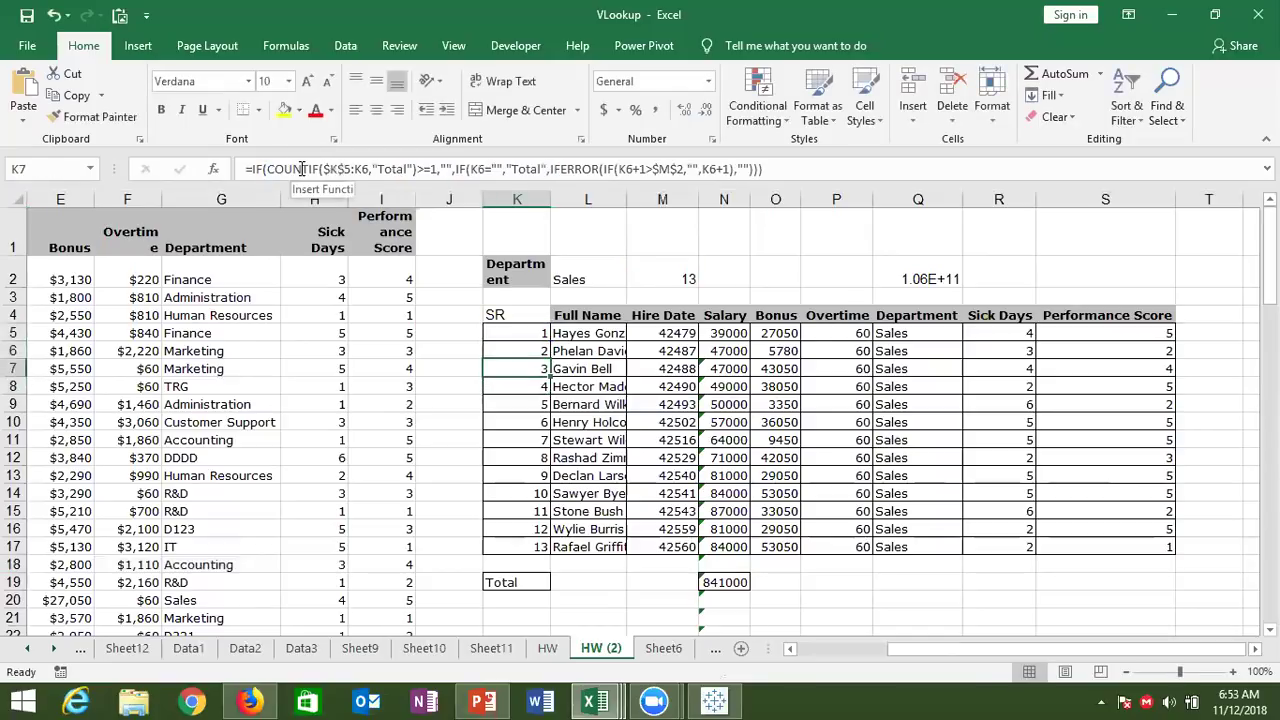
{"action": "key", "text": "Up"}
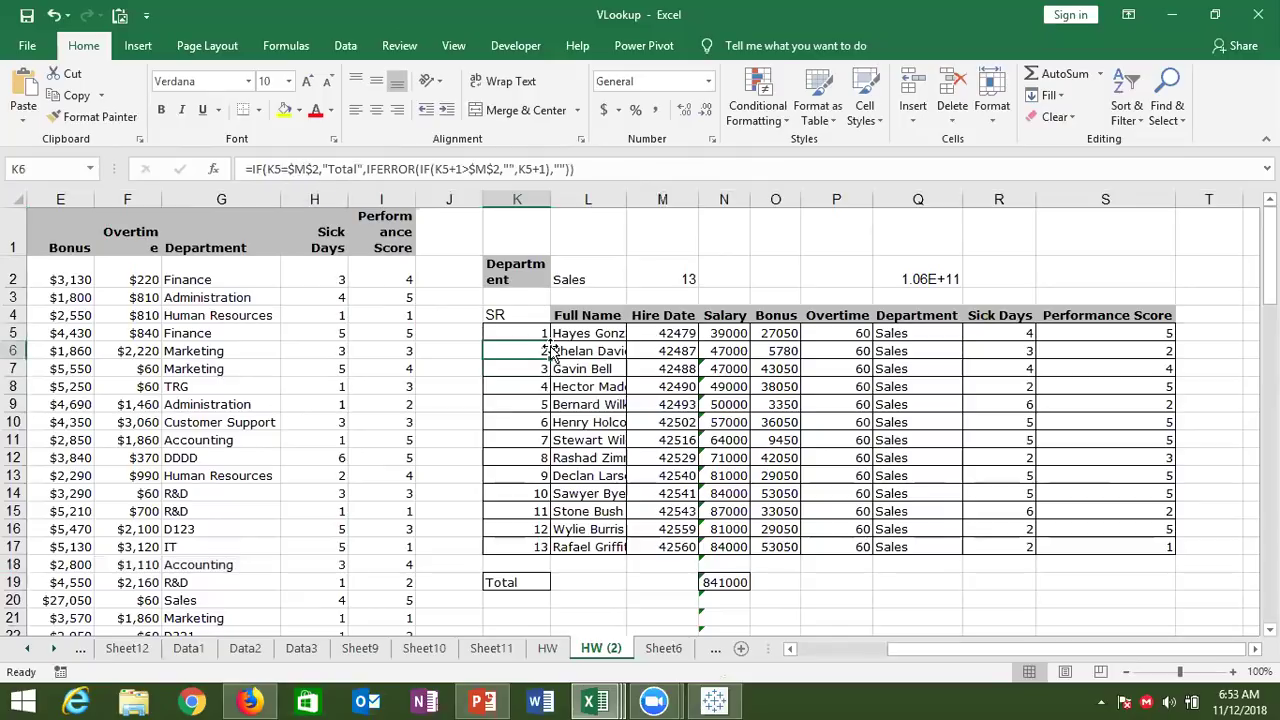
Step: Fill K6's SR formula down column K, then review the N7, K6 and M2 formulas
{"action": "double_click", "coordinate": [548, 358]}
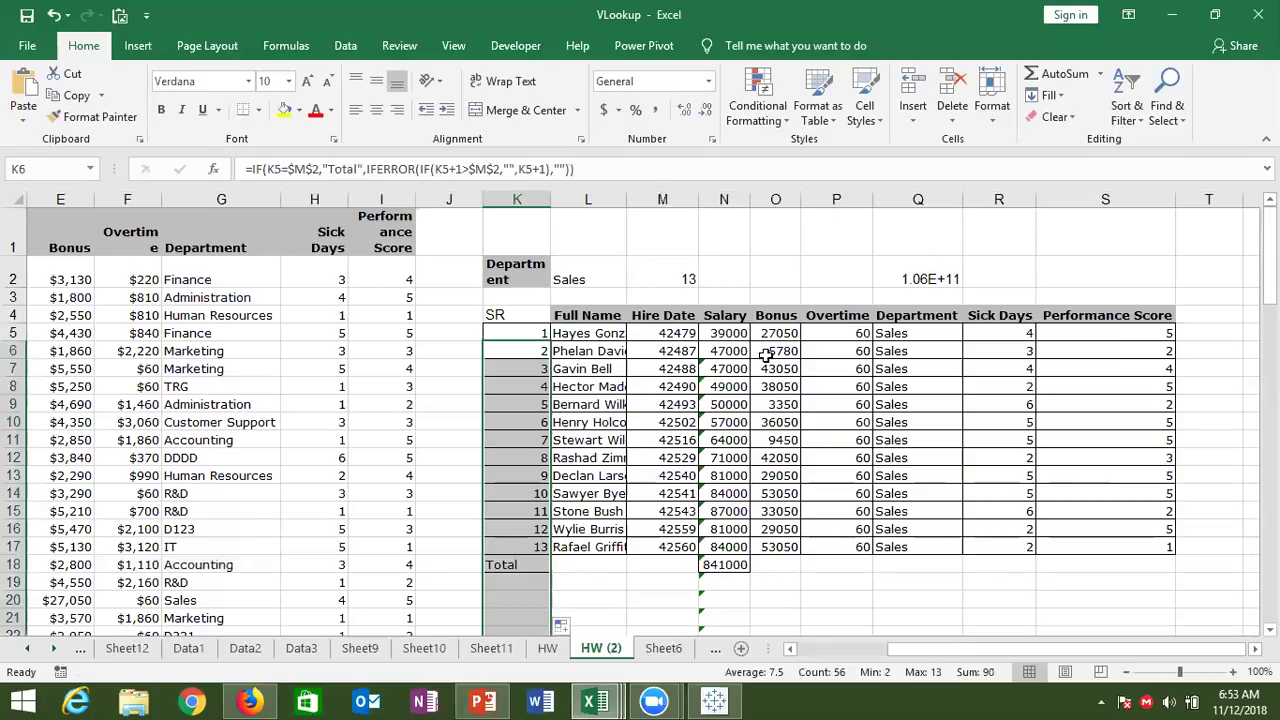
{"action": "left_click", "coordinate": [736, 369]}
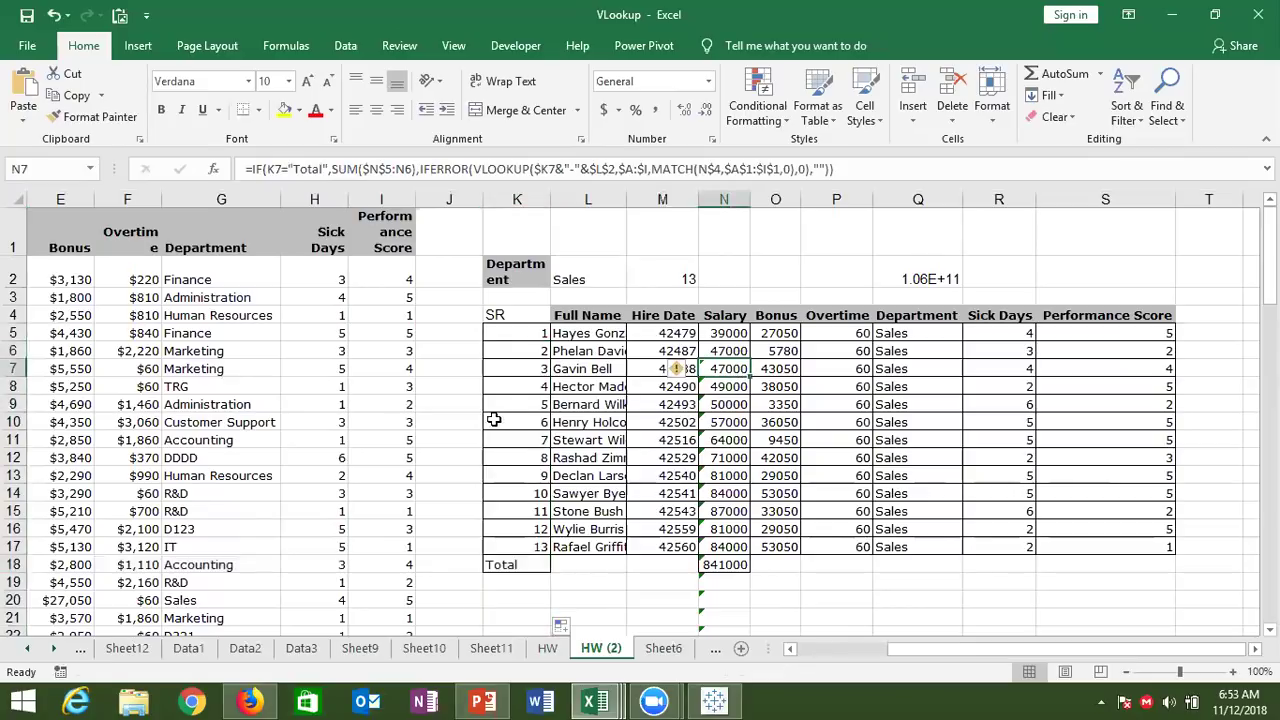
{"action": "left_click", "coordinate": [518, 355]}
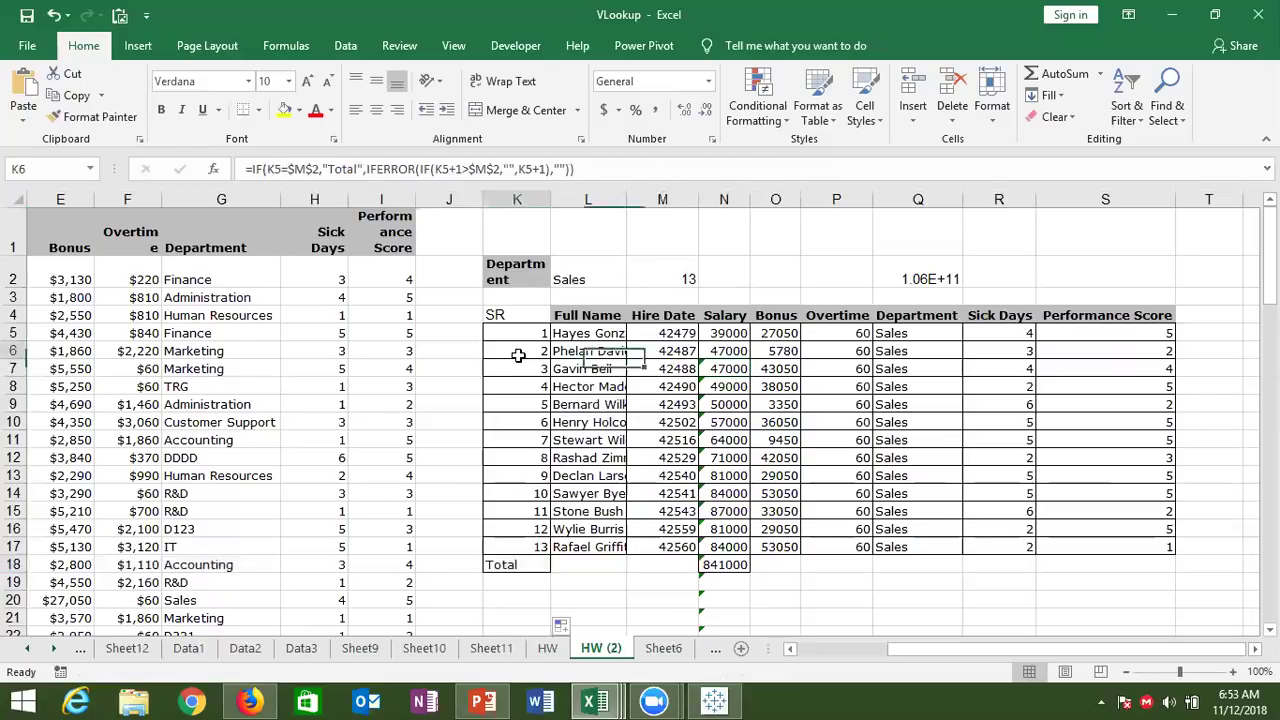
{"action": "left_click", "coordinate": [681, 276]}
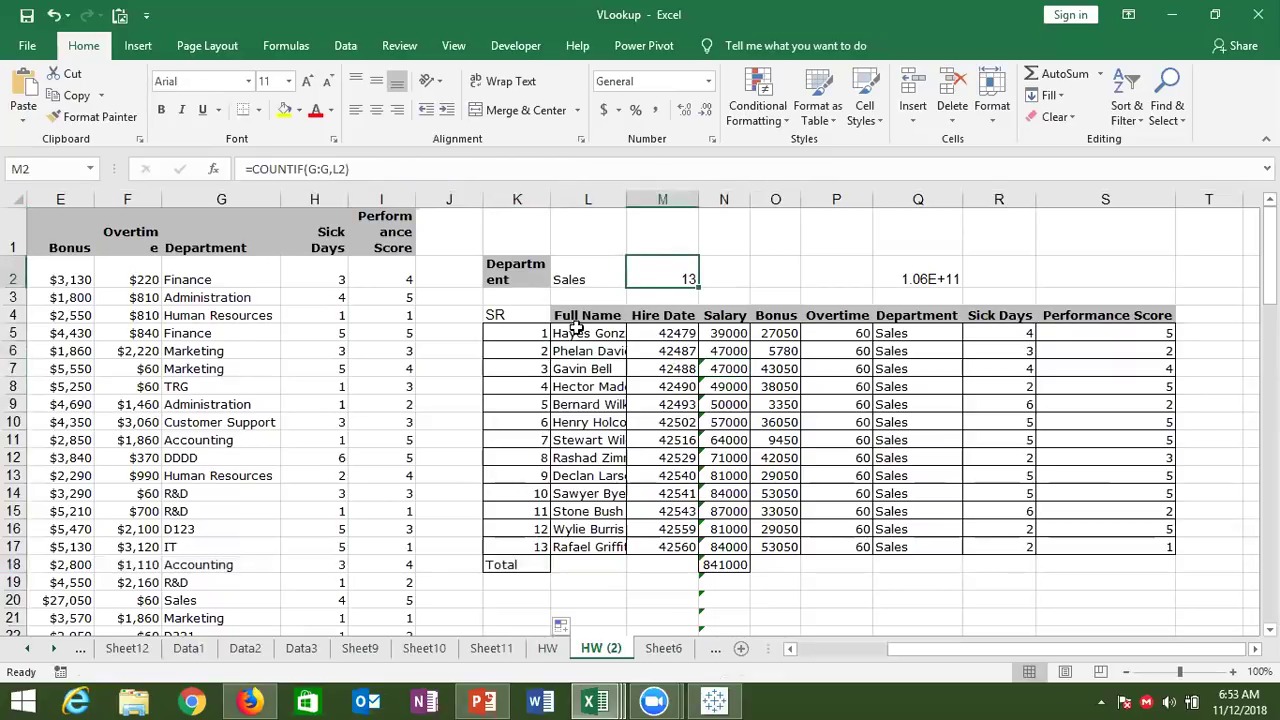
{"action": "left_click", "coordinate": [529, 353]}
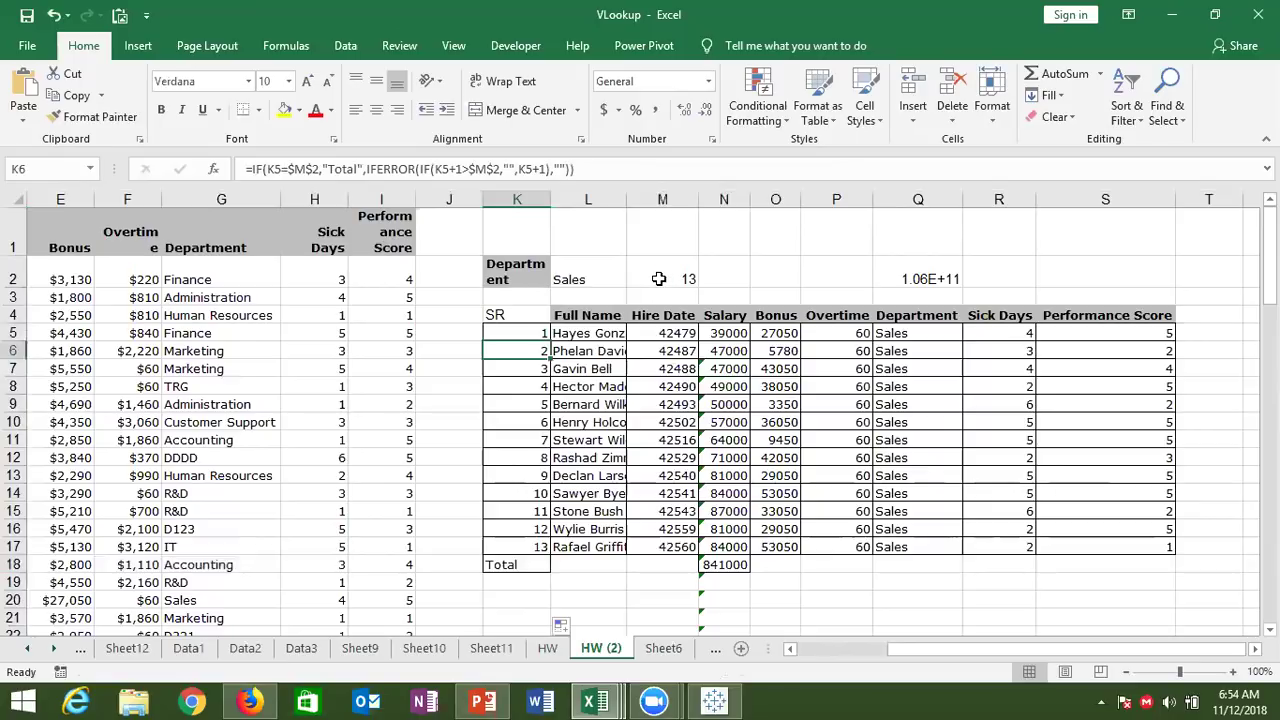
{"action": "left_click", "coordinate": [659, 279]}
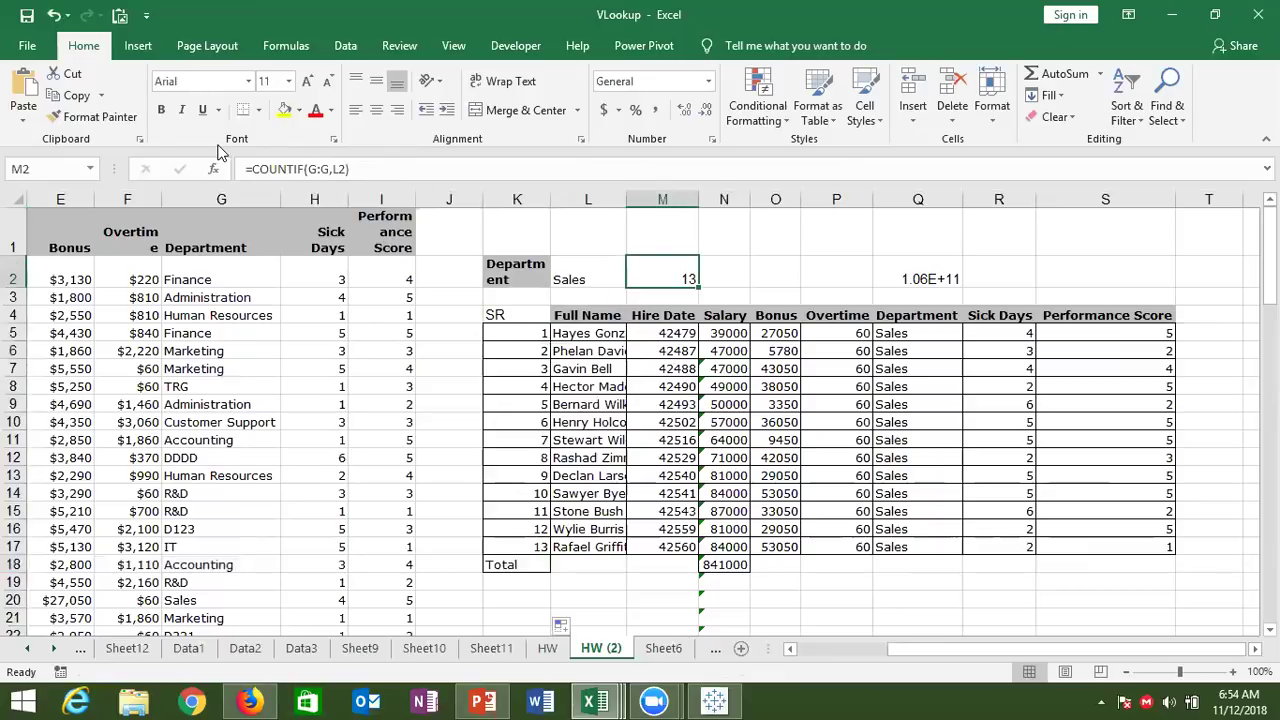
{"action": "left_click_drag", "start_coordinate": [252, 169], "coordinate": [378, 175]}
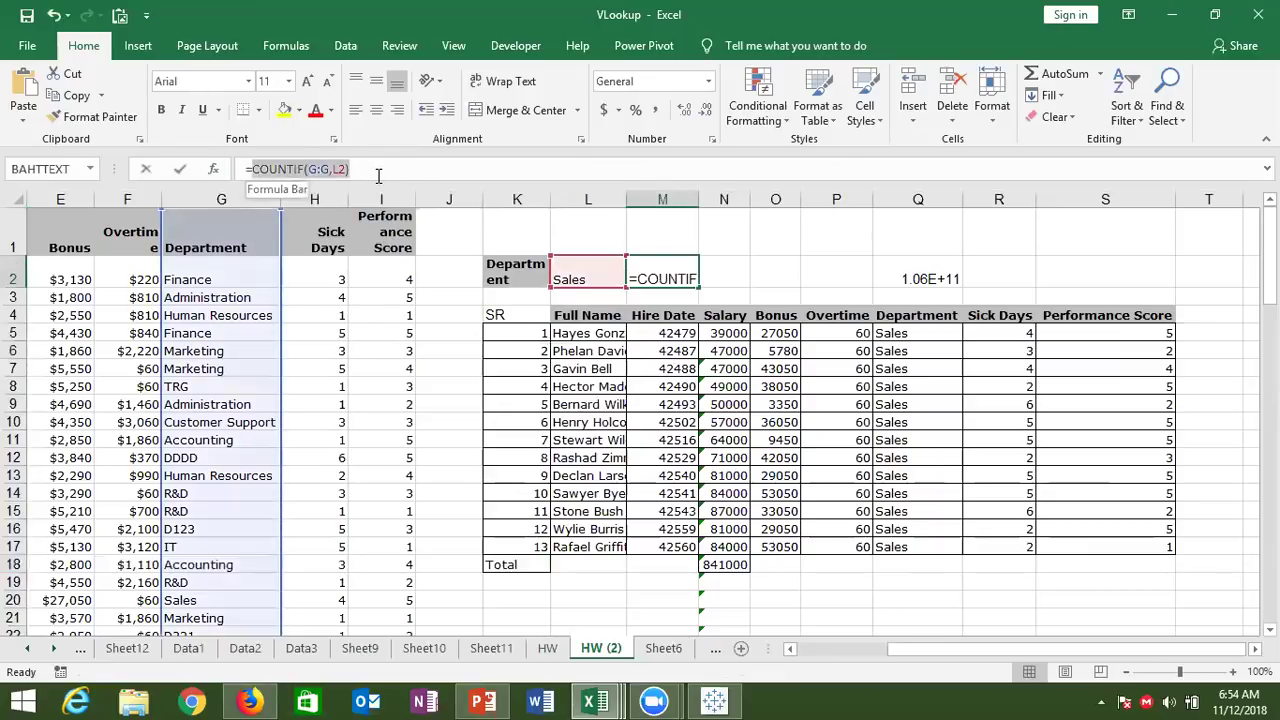
{"action": "key", "text": "Escape"}
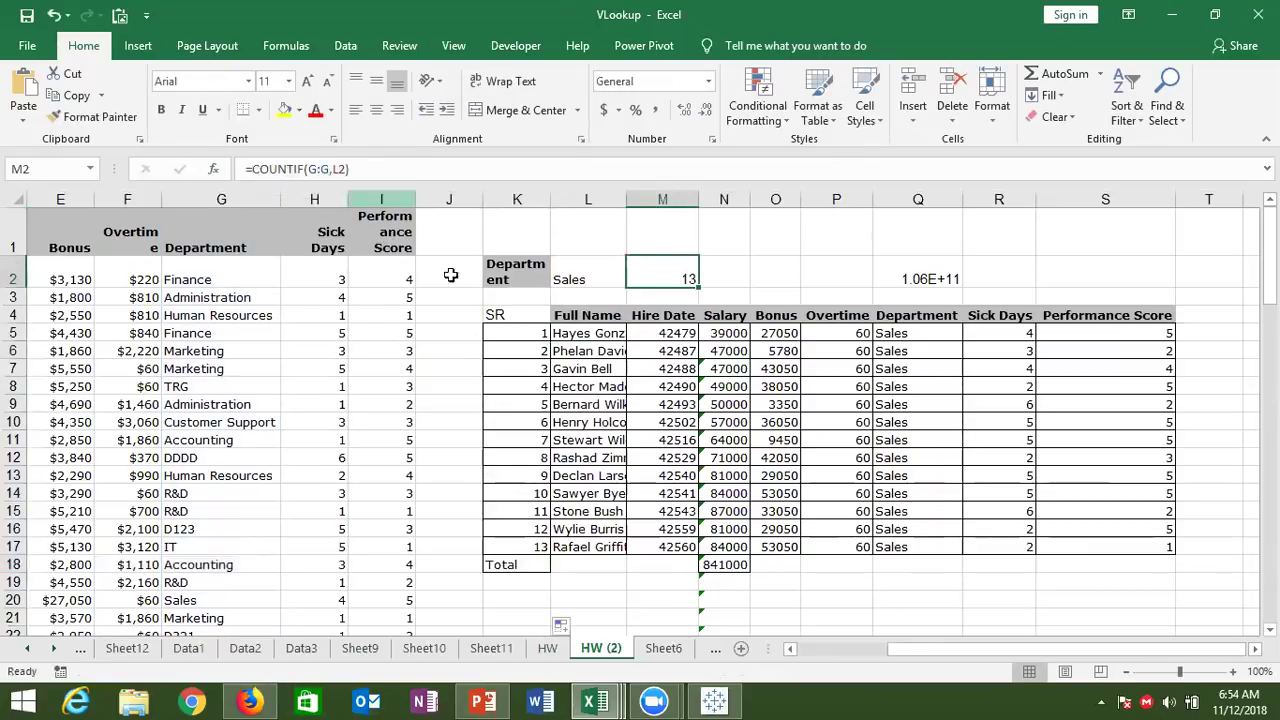
{"action": "left_click", "coordinate": [525, 351]}
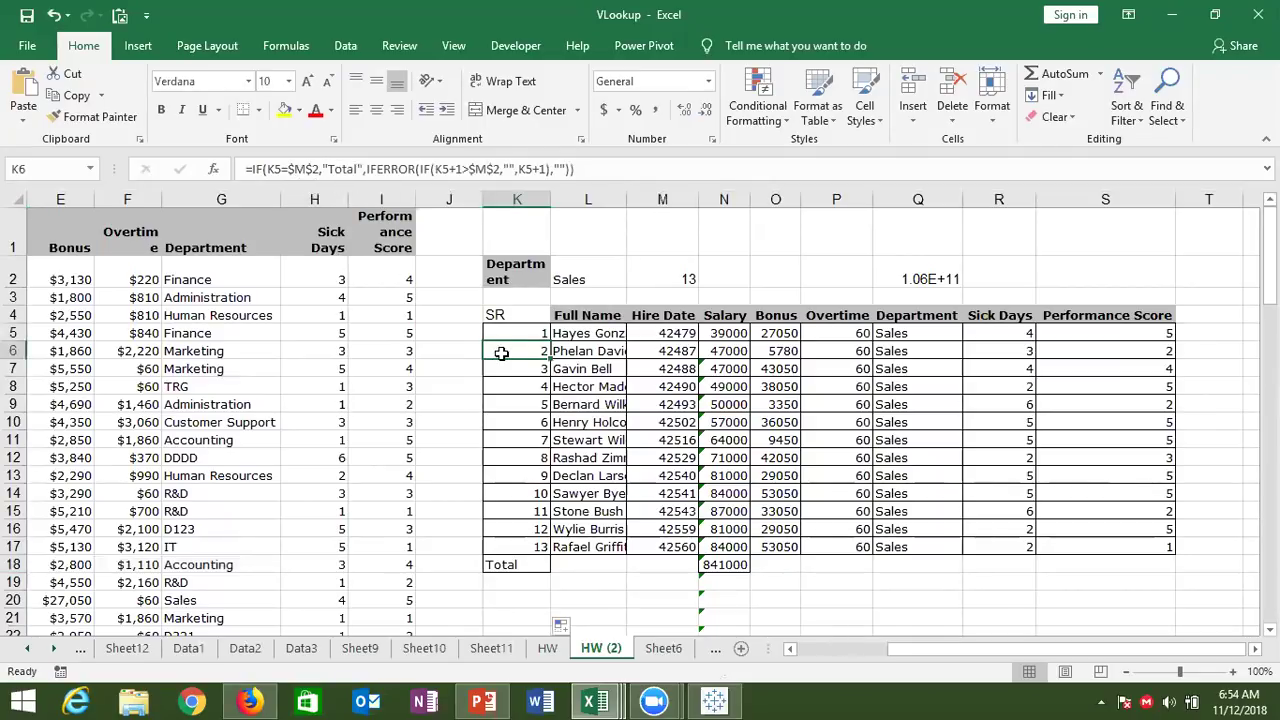
{"action": "double_click", "coordinate": [502, 352]}
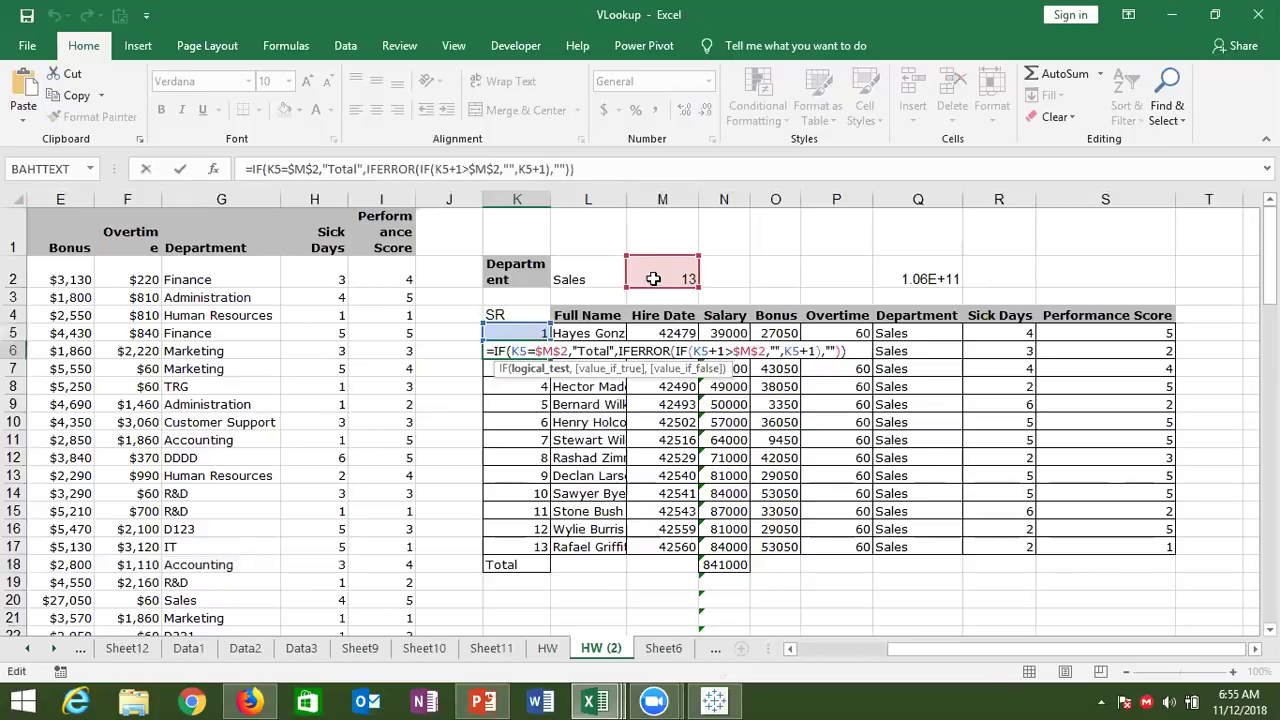
{"action": "double_click", "coordinate": [600, 351]}
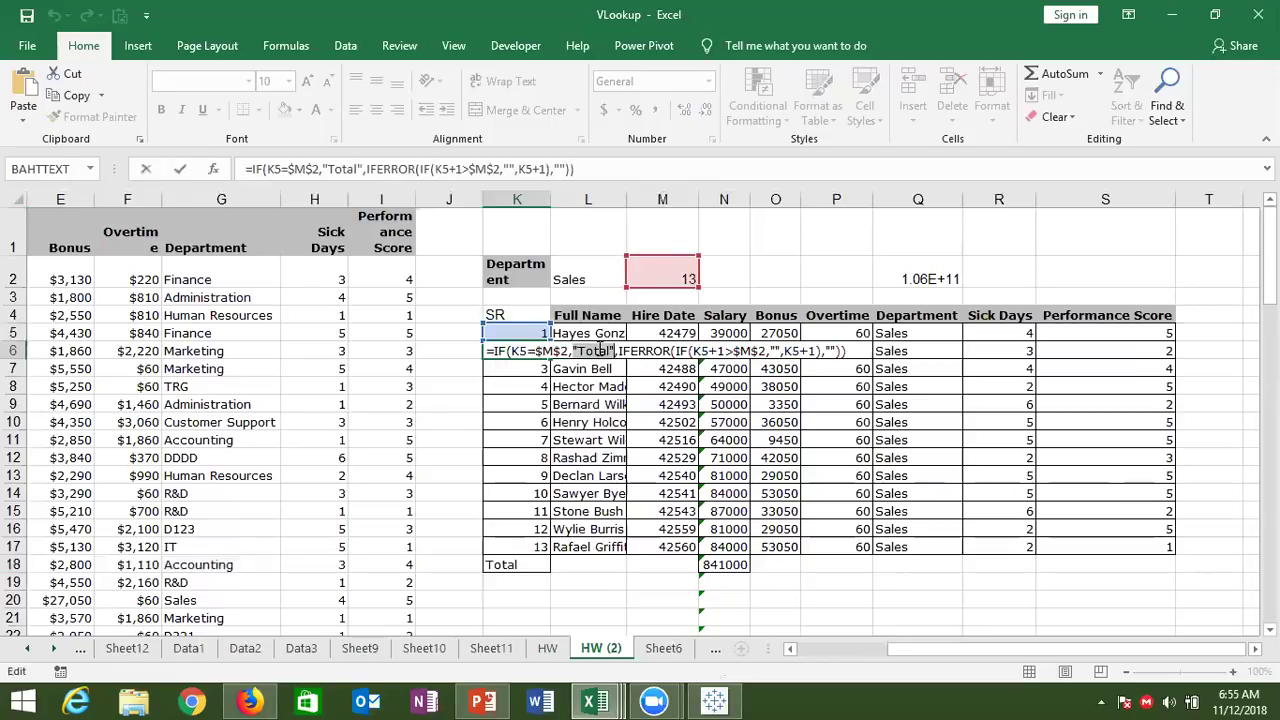
{"action": "key", "text": "Return"}
{"action": "key", "text": "Down"}
{"action": "key", "text": "Up"}
{"action": "key", "text": "Up"}
{"action": "key", "text": "Up"}
{"action": "key", "text": "Down"}
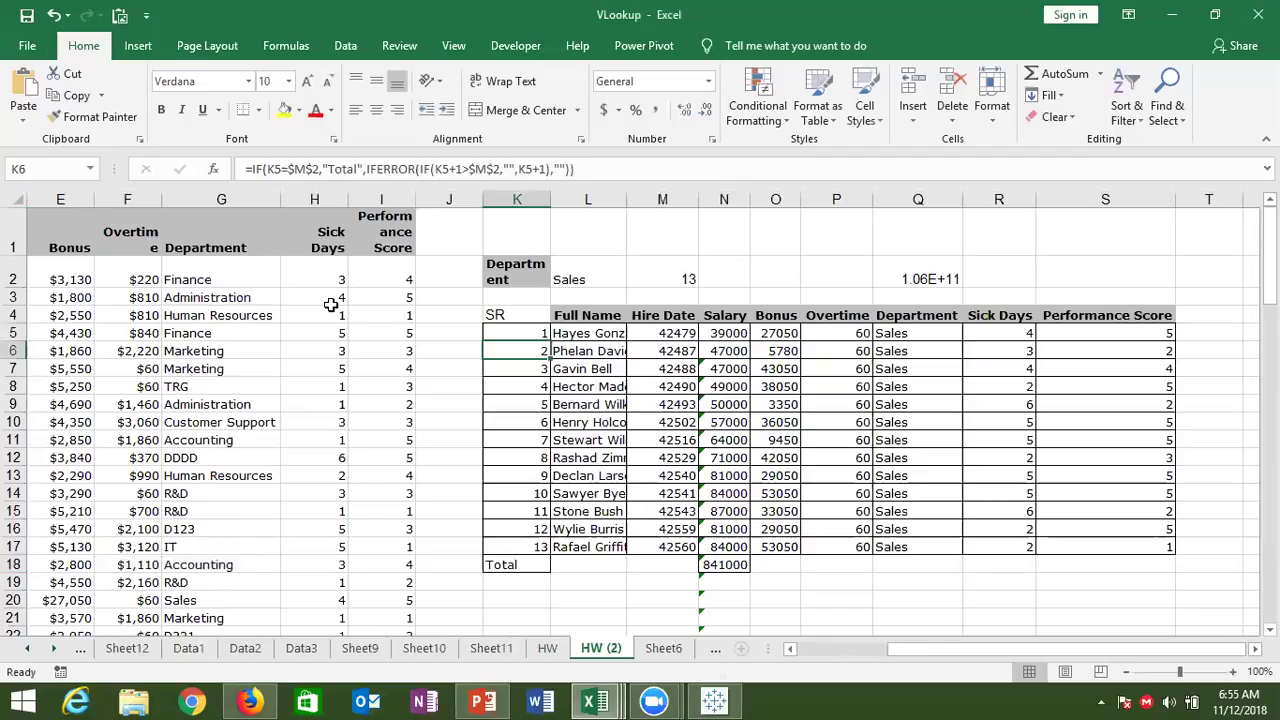
Step: On the HW sheet, review K8's COUNTIF-based SR formula without changing it
{"action": "left_click", "coordinate": [547, 648]}
{"action": "key", "text": "ctrl+Down"}
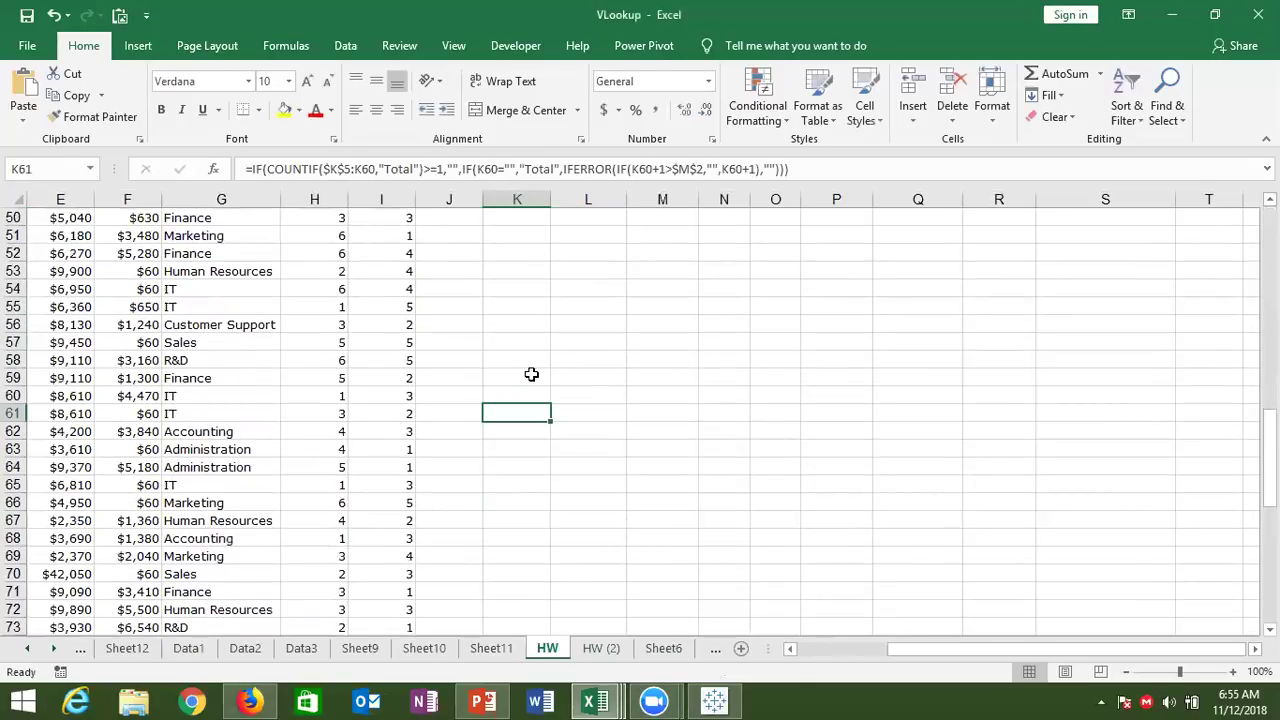
{"action": "key", "text": "ctrl+Up"}
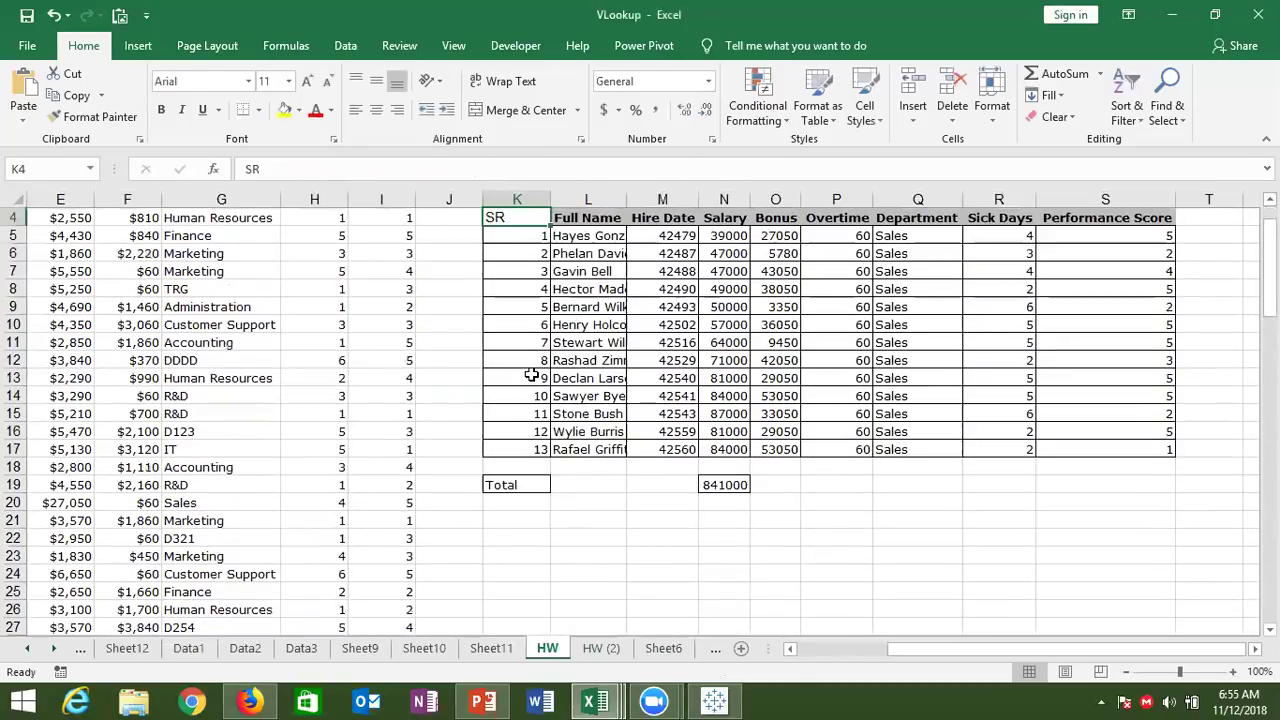
{"action": "key", "text": "Down"}
{"action": "key", "text": "Down"}
{"action": "left_click", "coordinate": [541, 290]}
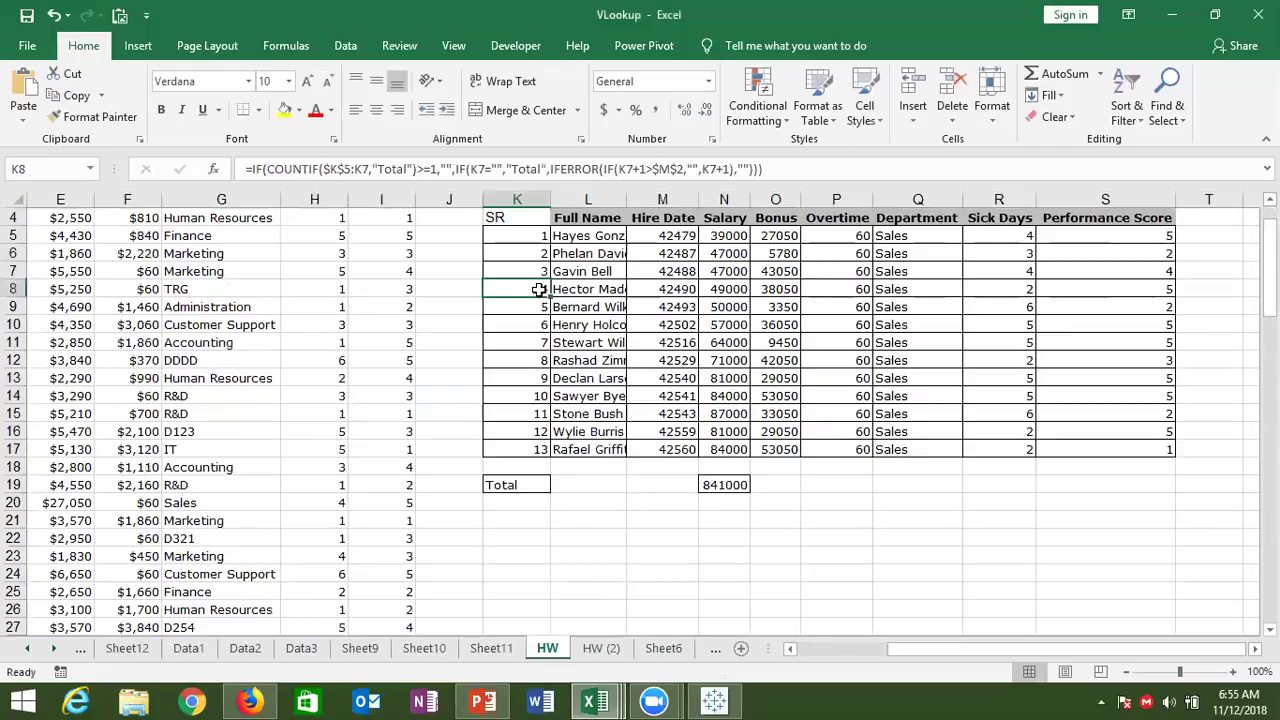
{"action": "double_click", "coordinate": [538, 289]}
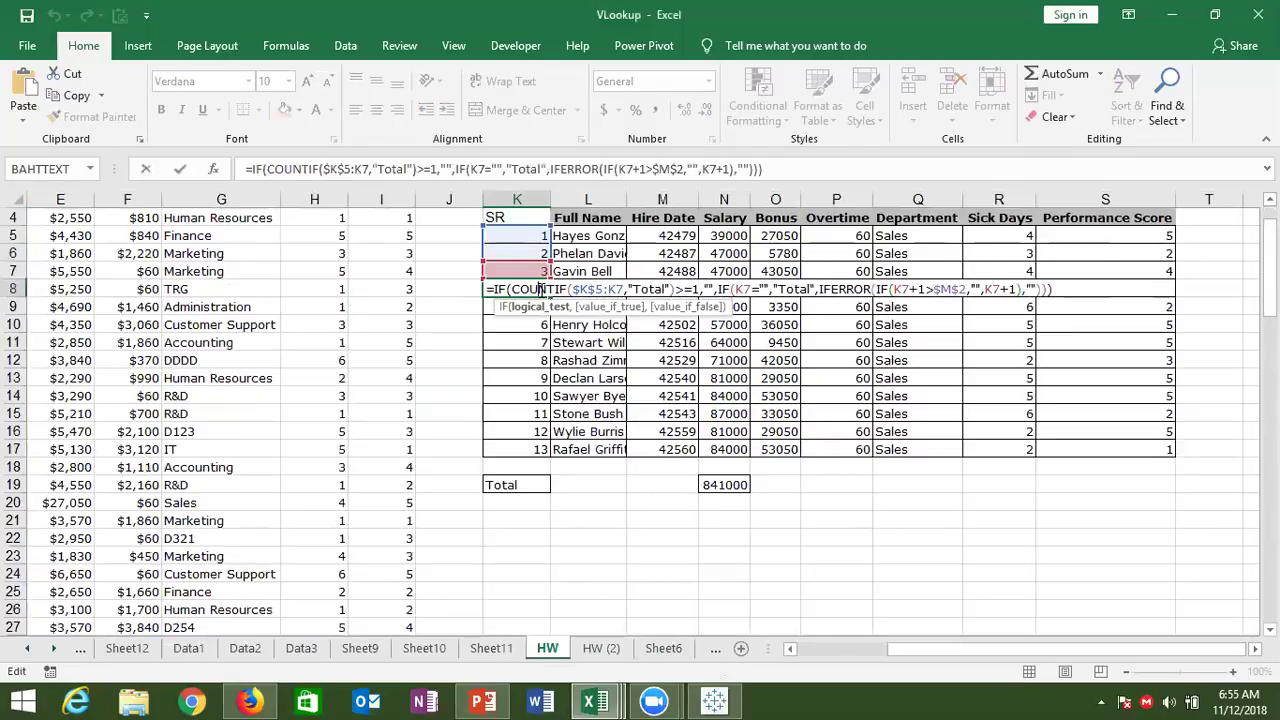
{"action": "key", "text": "Escape"}
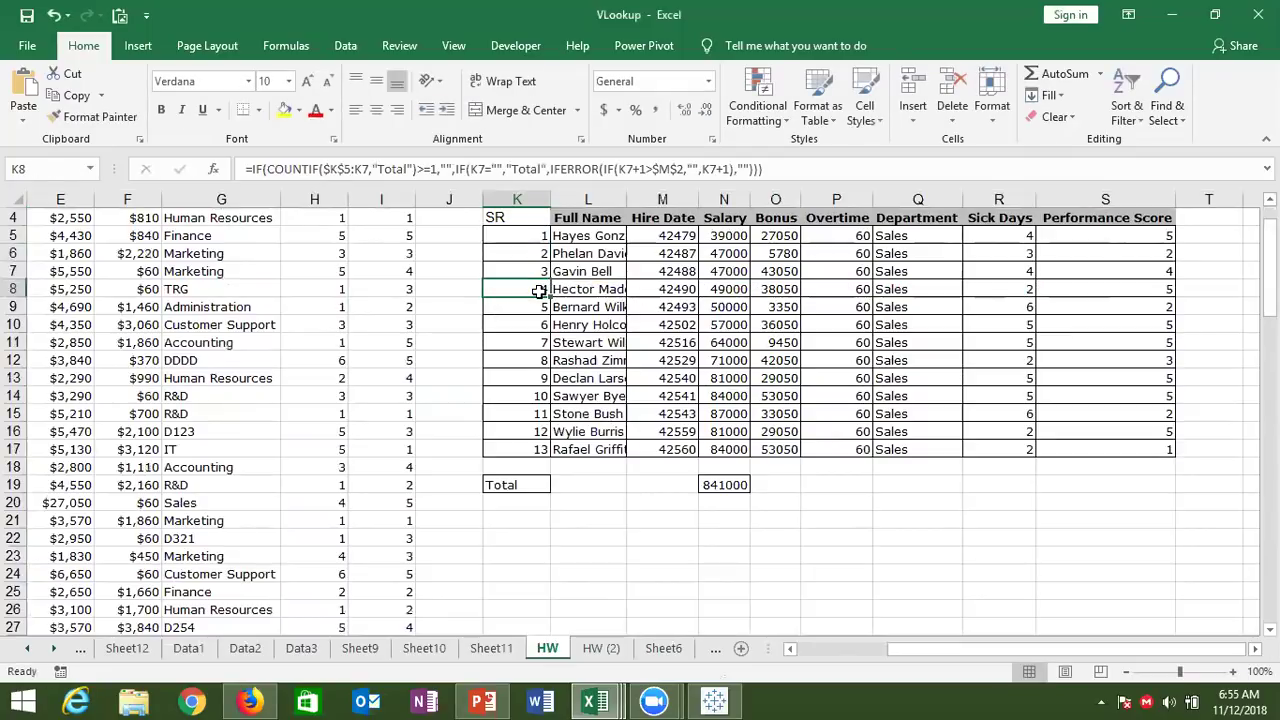
{"action": "double_click", "coordinate": [538, 289]}
{"action": "key", "text": "Escape"}
Step: Rename the HW (2) sheet to HW2
{"action": "left_click", "coordinate": [600, 648]}
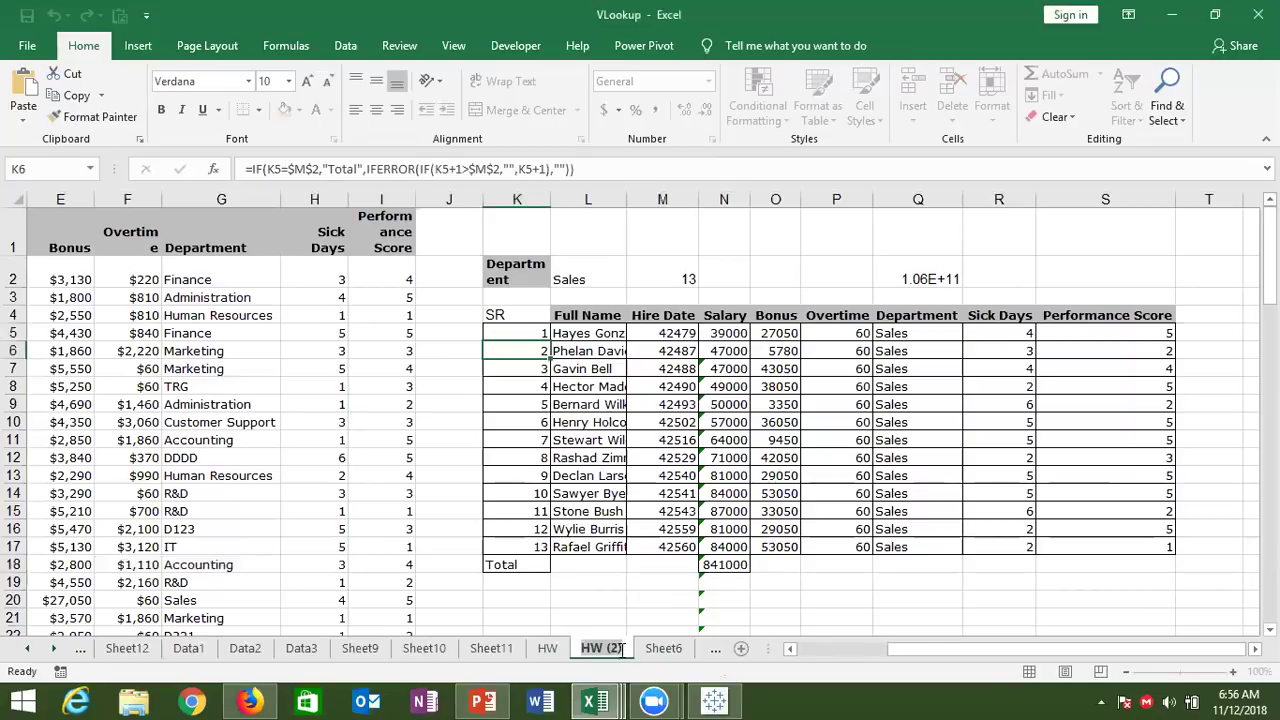
{"action": "double_click", "coordinate": [608, 649]}
{"action": "type", "text": "HW"}
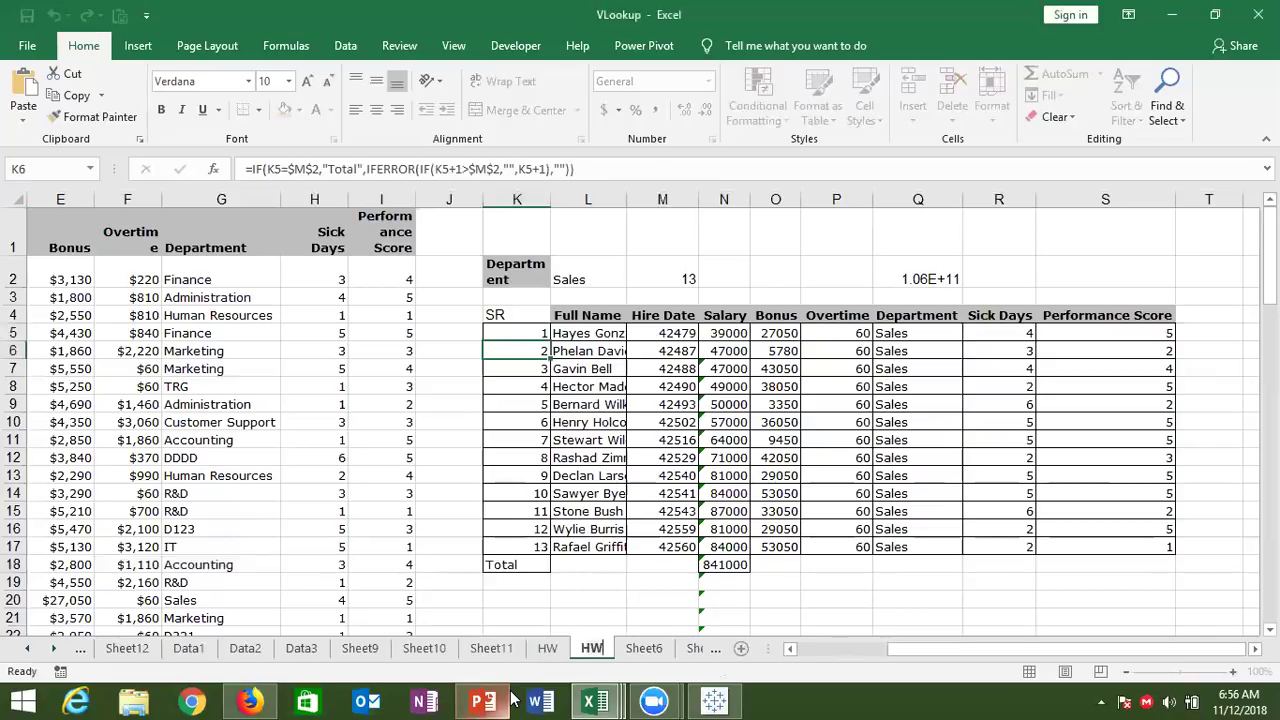
{"action": "type", "text": "2"}
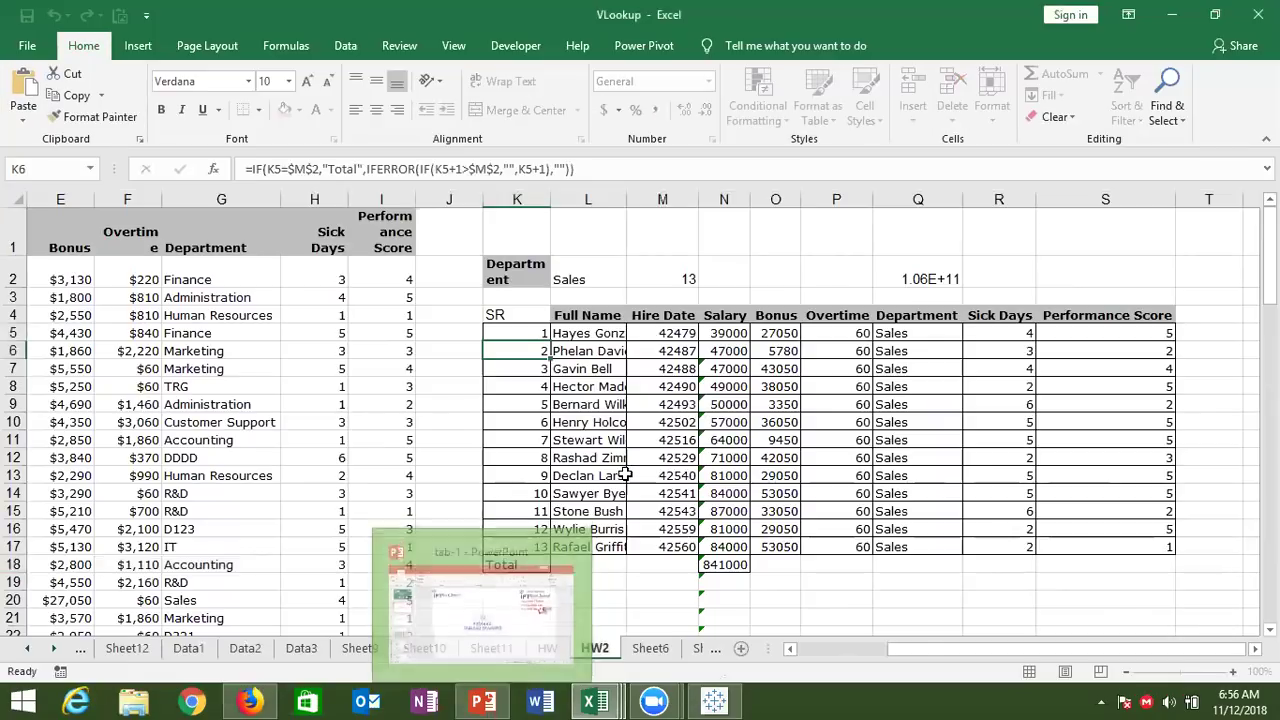
{"action": "left_click", "coordinate": [625, 475]}
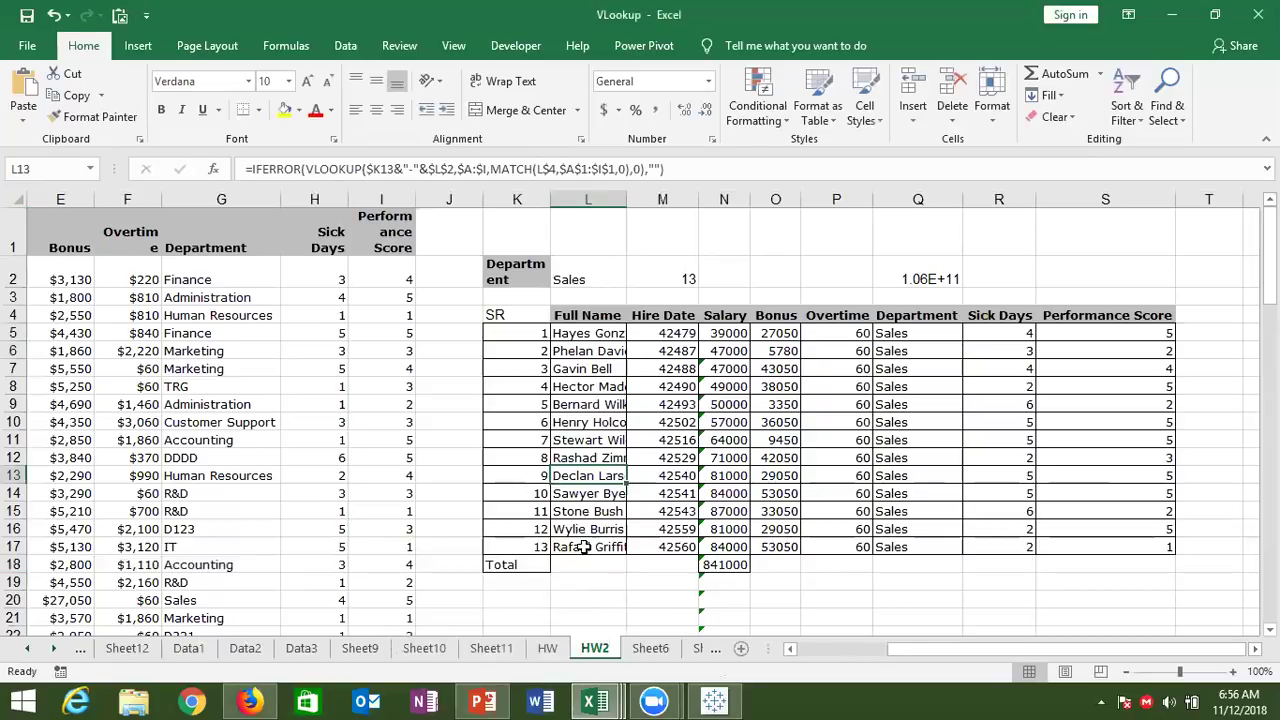
Step: On the HW sheet, confirm K8's formula showing 4 and inspect M2's department count
{"action": "left_click", "coordinate": [548, 649]}
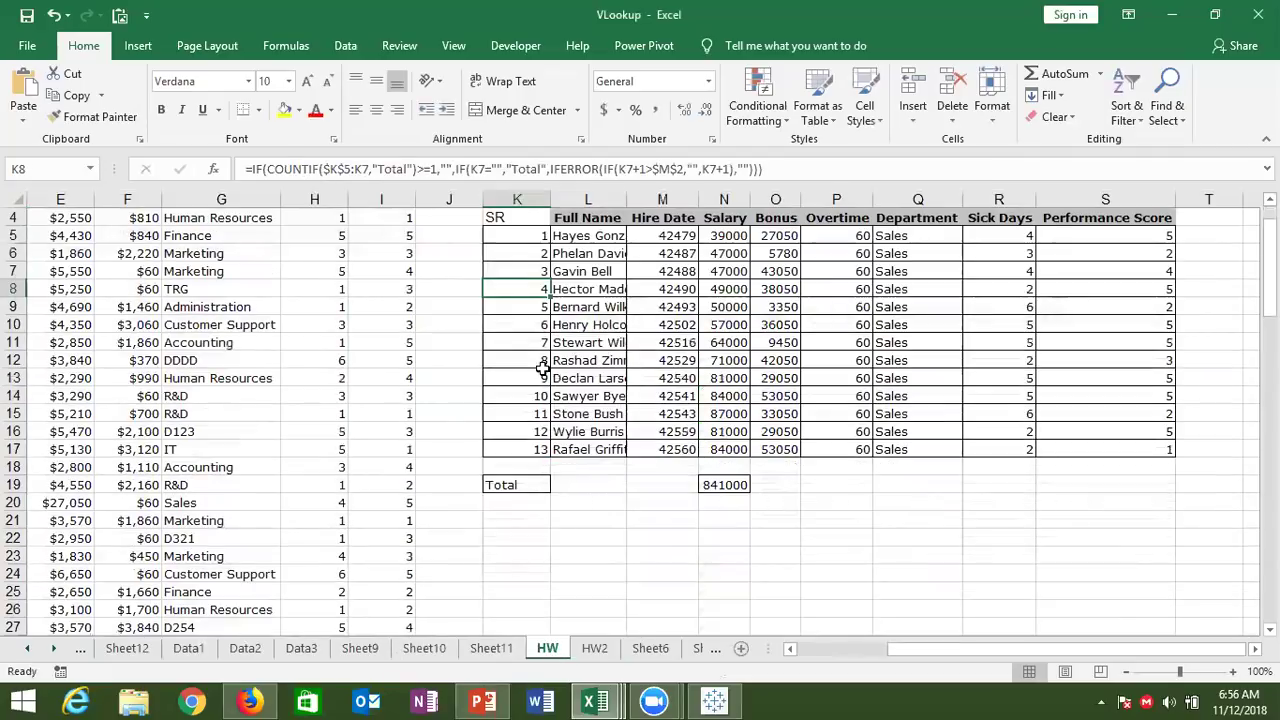
{"action": "double_click", "coordinate": [539, 288]}
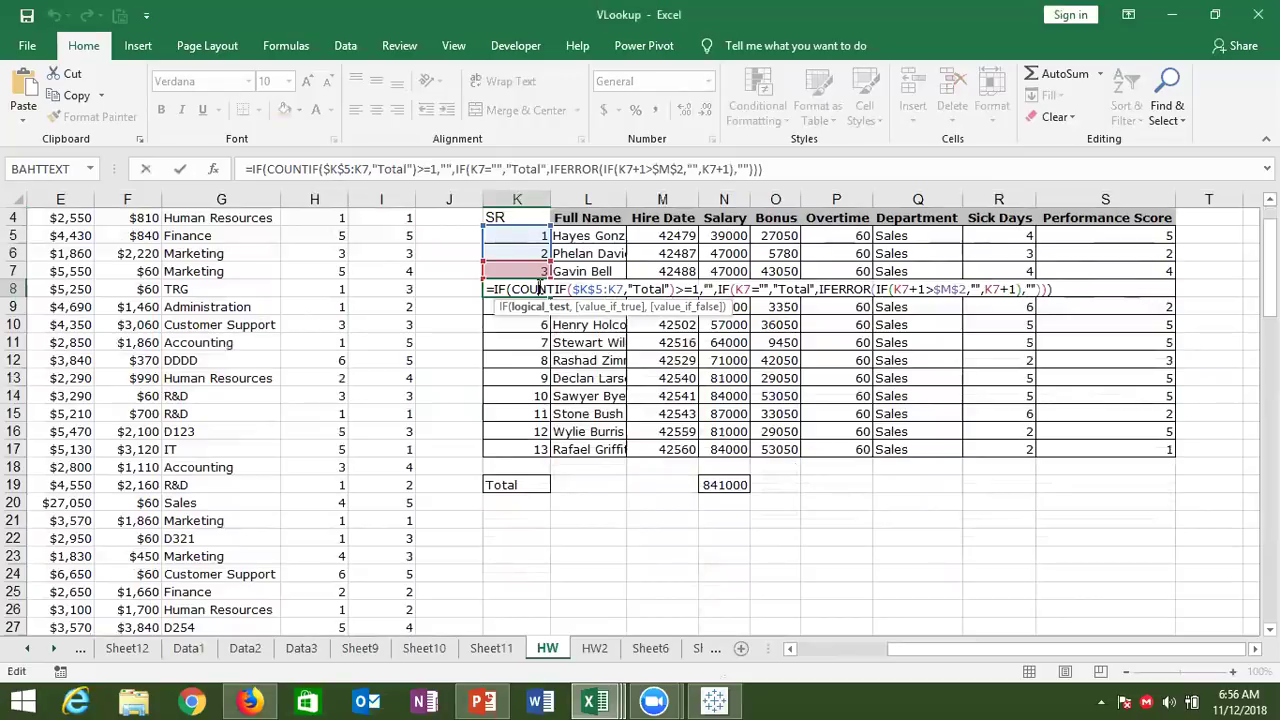
{"action": "key", "text": "ctrl+Return"}
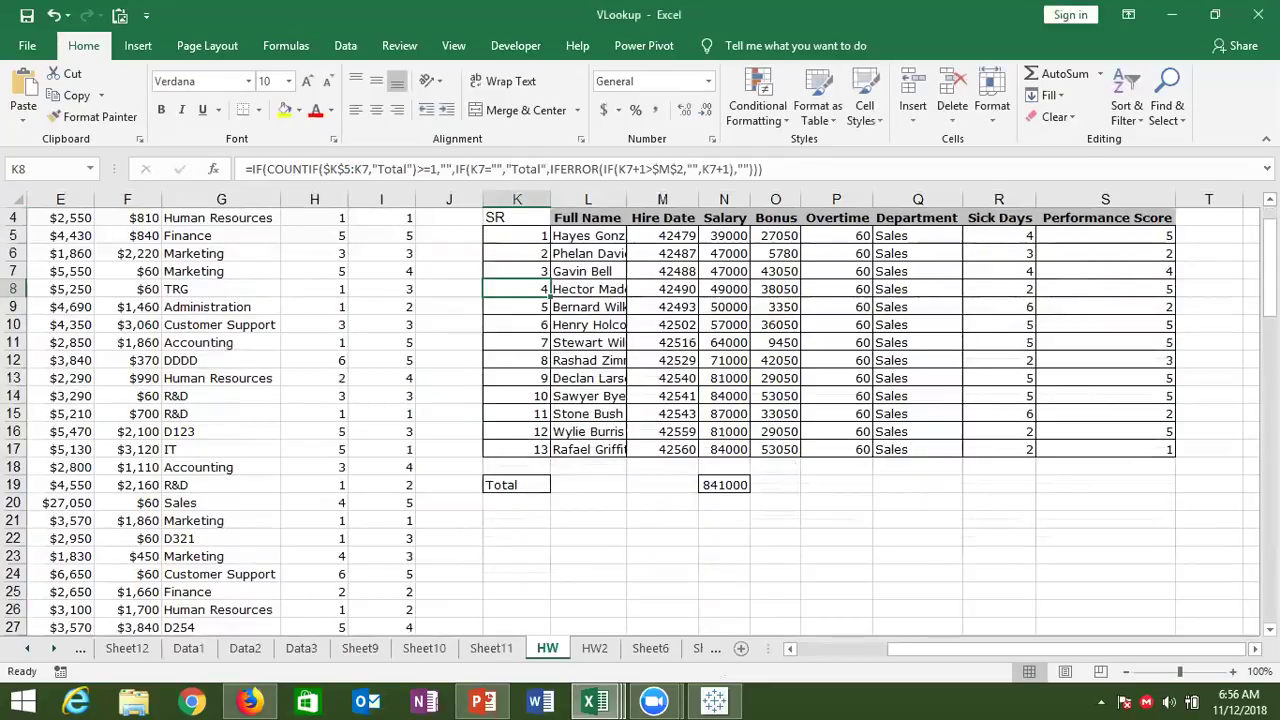
{"action": "scroll", "coordinate": [668, 270], "scroll_direction": "up", "scroll_amount": 3}
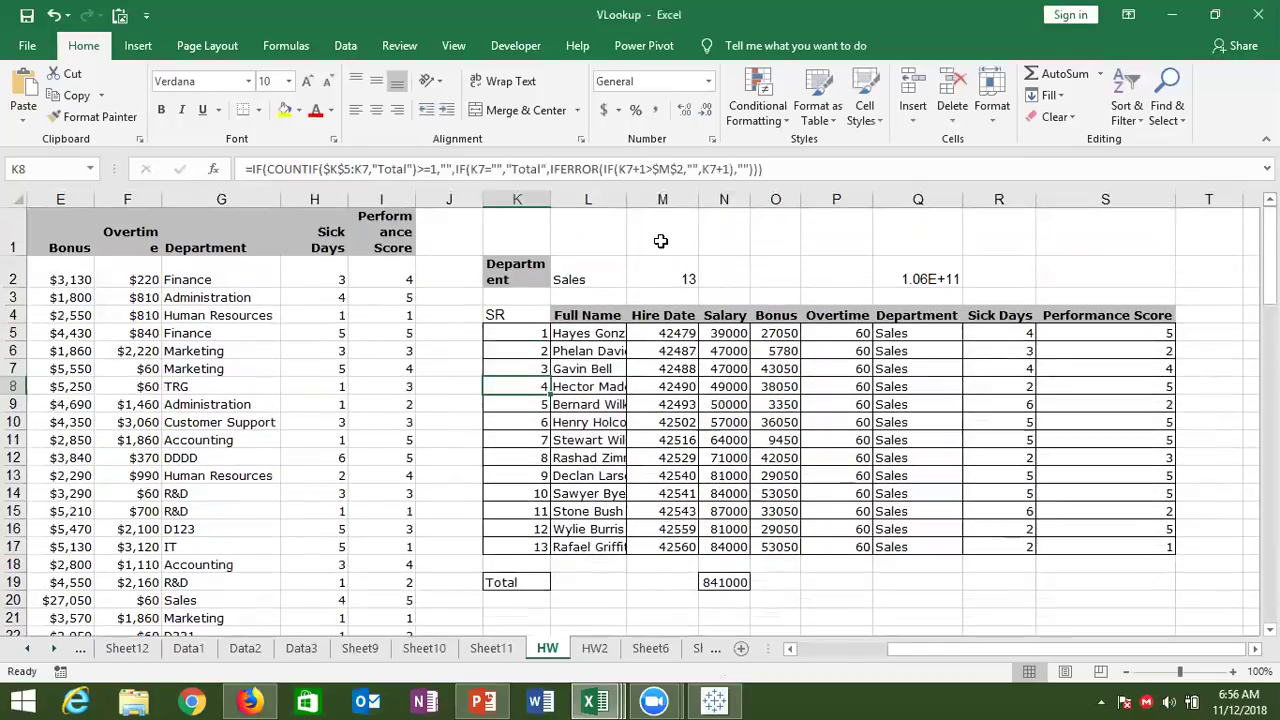
{"action": "left_click", "coordinate": [668, 270]}
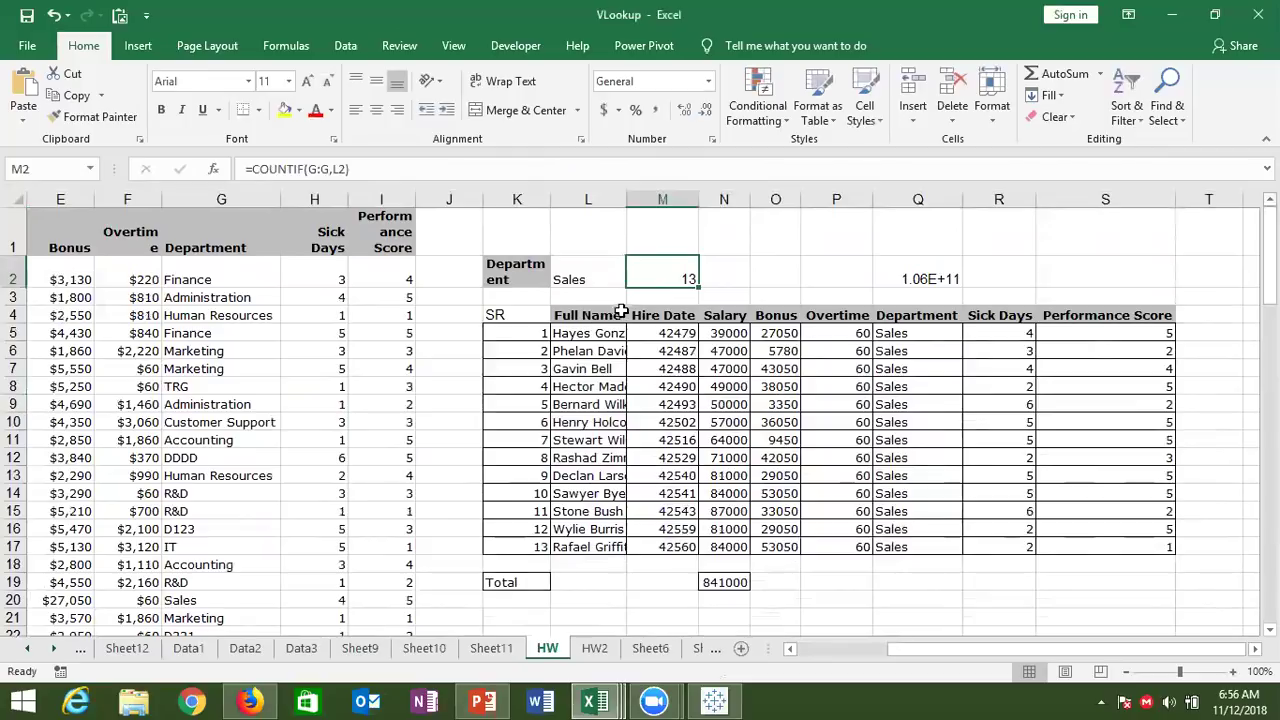
Step: Check the SR formula in K7 on the HW2 sheet
{"action": "left_click", "coordinate": [596, 648]}
{"action": "left_click", "coordinate": [553, 401]}
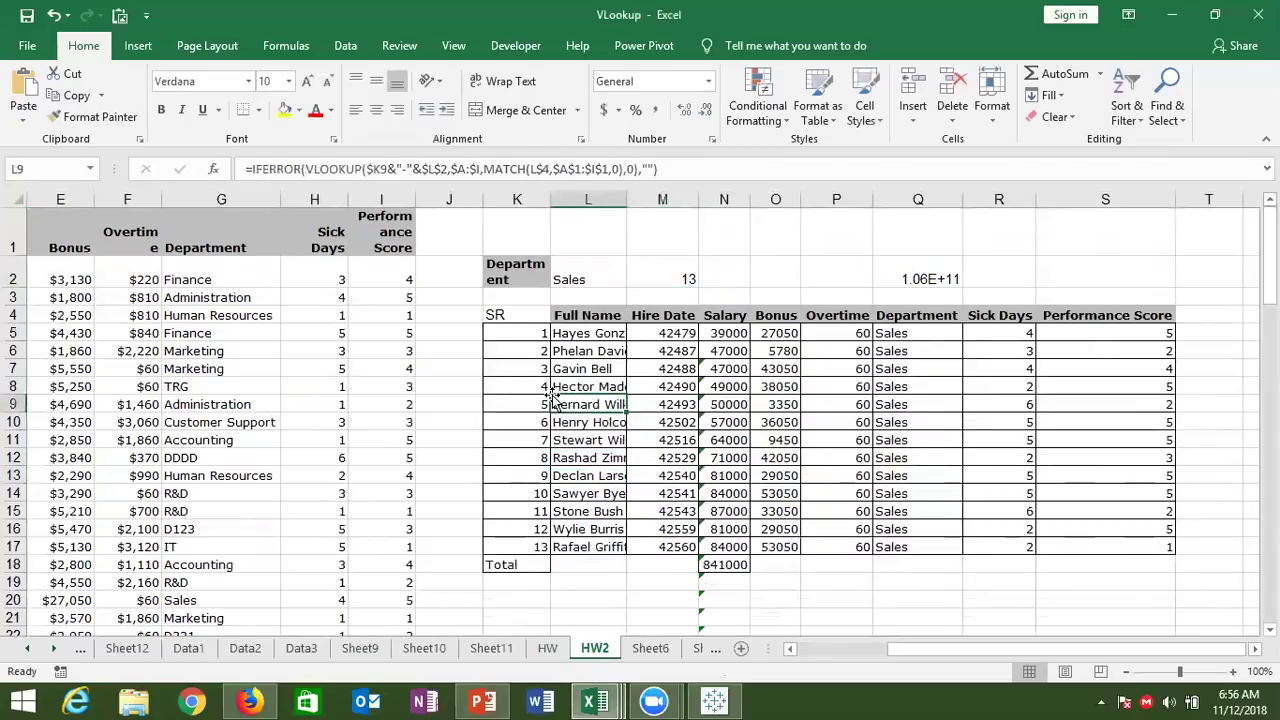
{"action": "left_click", "coordinate": [528, 385]}
{"action": "left_click", "coordinate": [518, 364]}
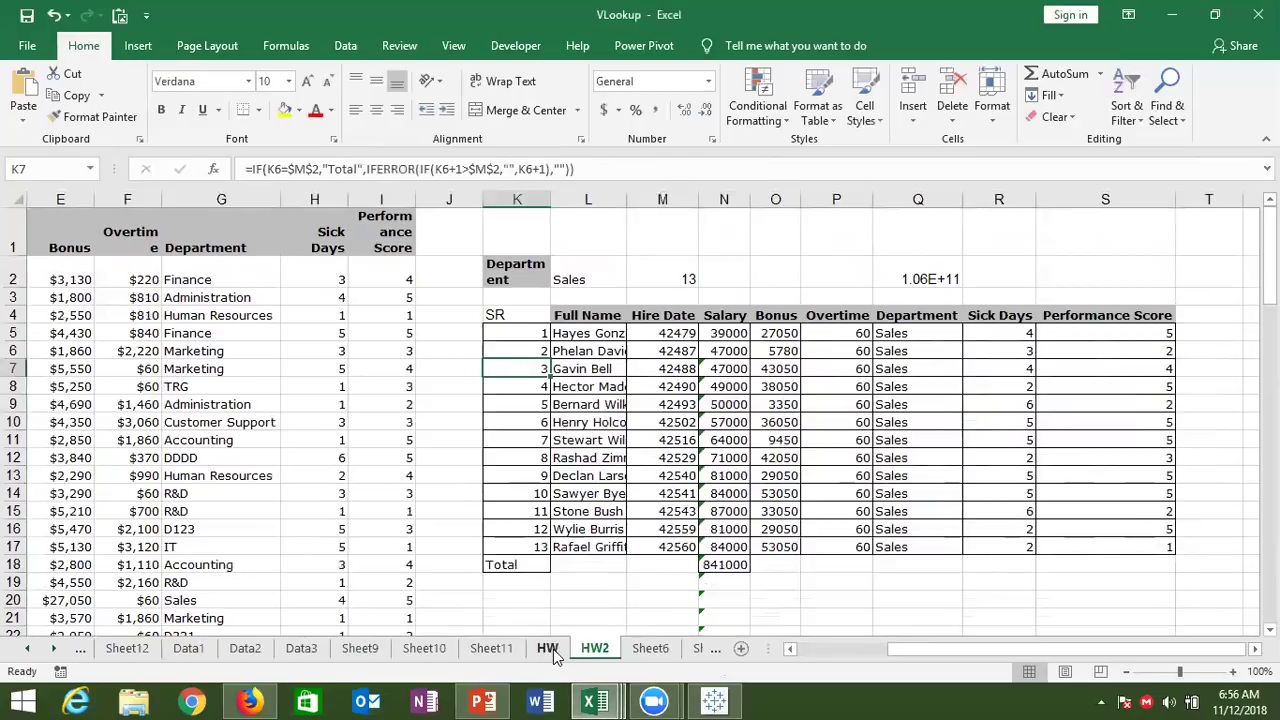
Step: Compare K7's SR formula on the HW sheet, then return to HW2
{"action": "left_click", "coordinate": [550, 649]}
{"action": "left_click", "coordinate": [525, 363]}
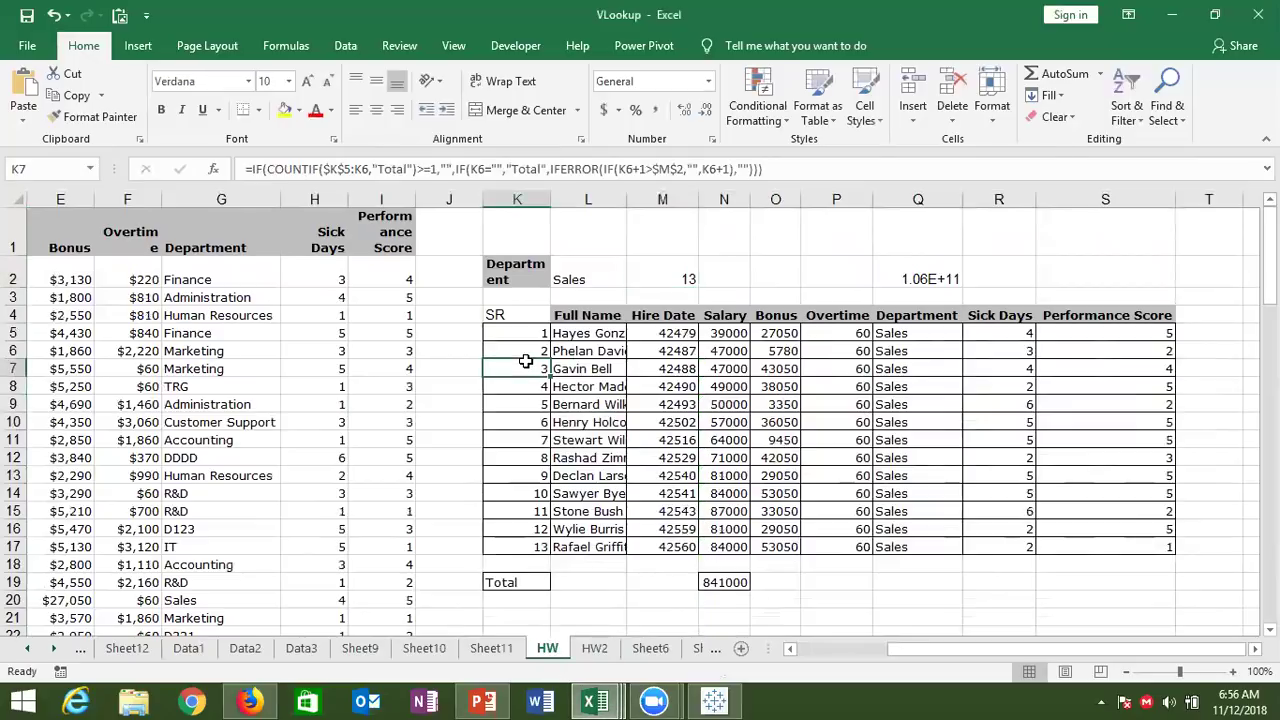
{"action": "double_click", "coordinate": [525, 362]}
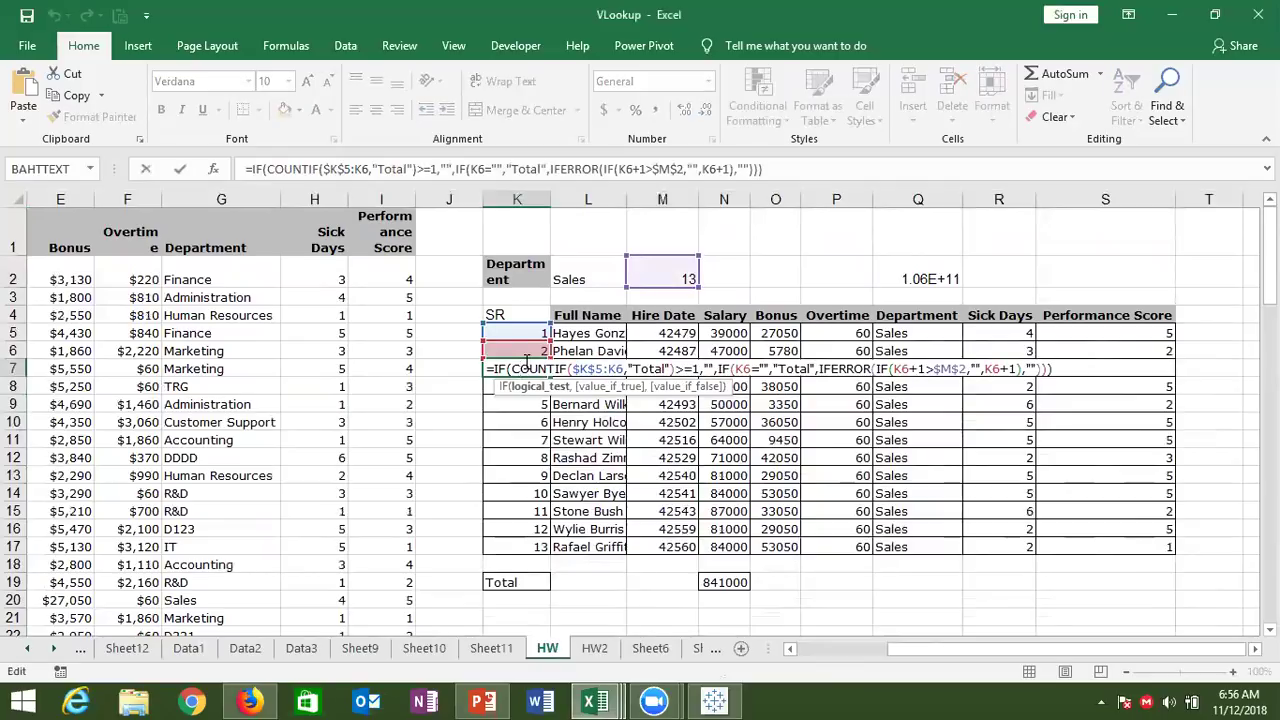
{"action": "key", "text": "Escape"}
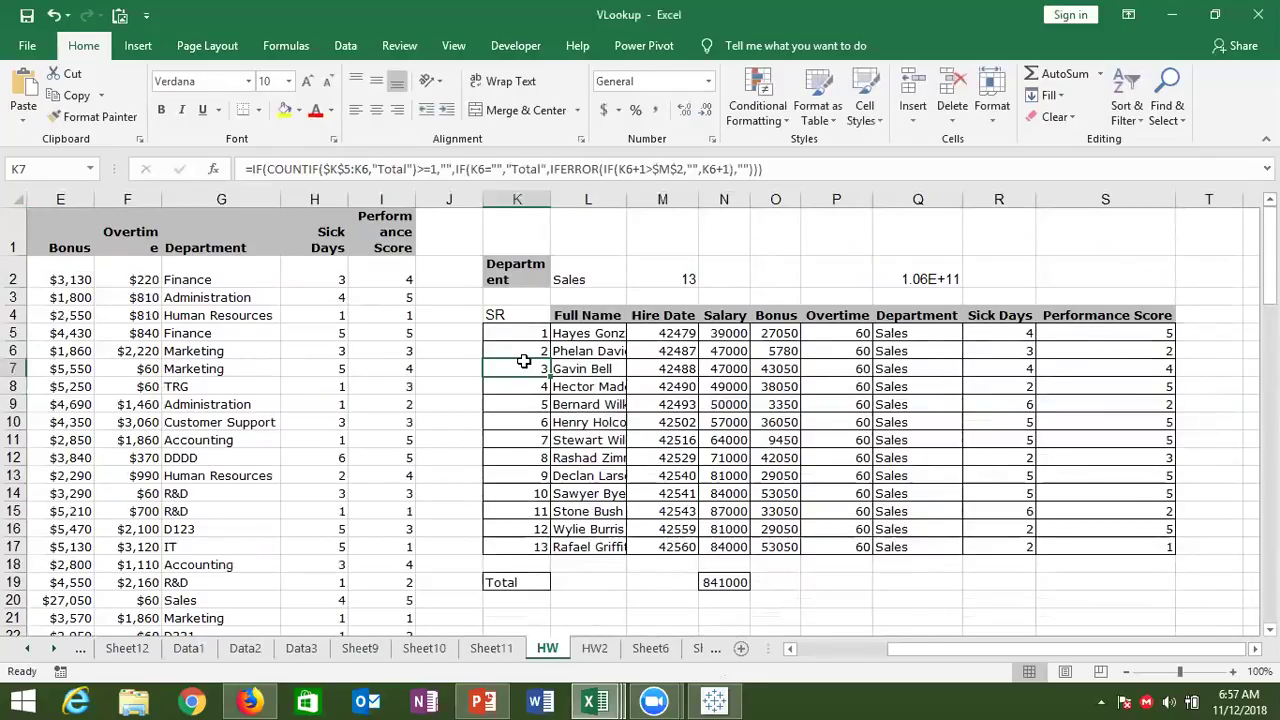
{"action": "left_click", "coordinate": [596, 650]}
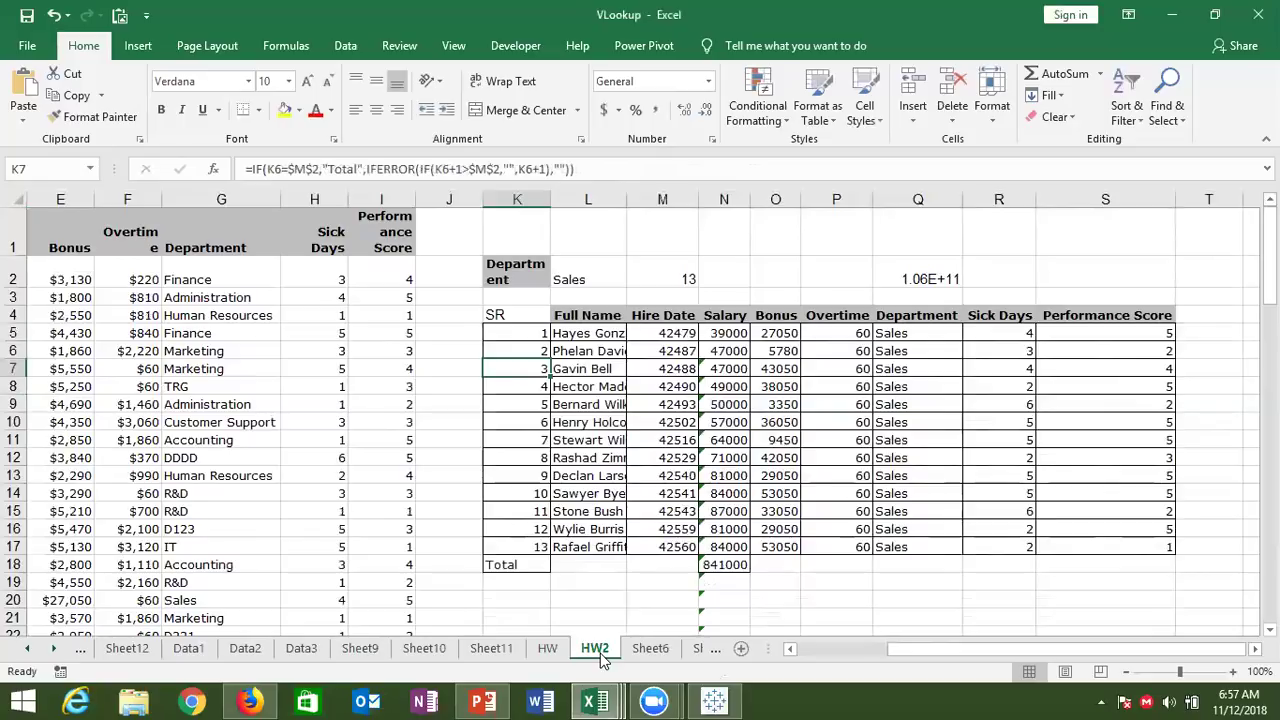
Step: Select the empty cell J9 off the table
{"action": "left_click", "coordinate": [531, 457]}
{"action": "left_click", "coordinate": [467, 419]}
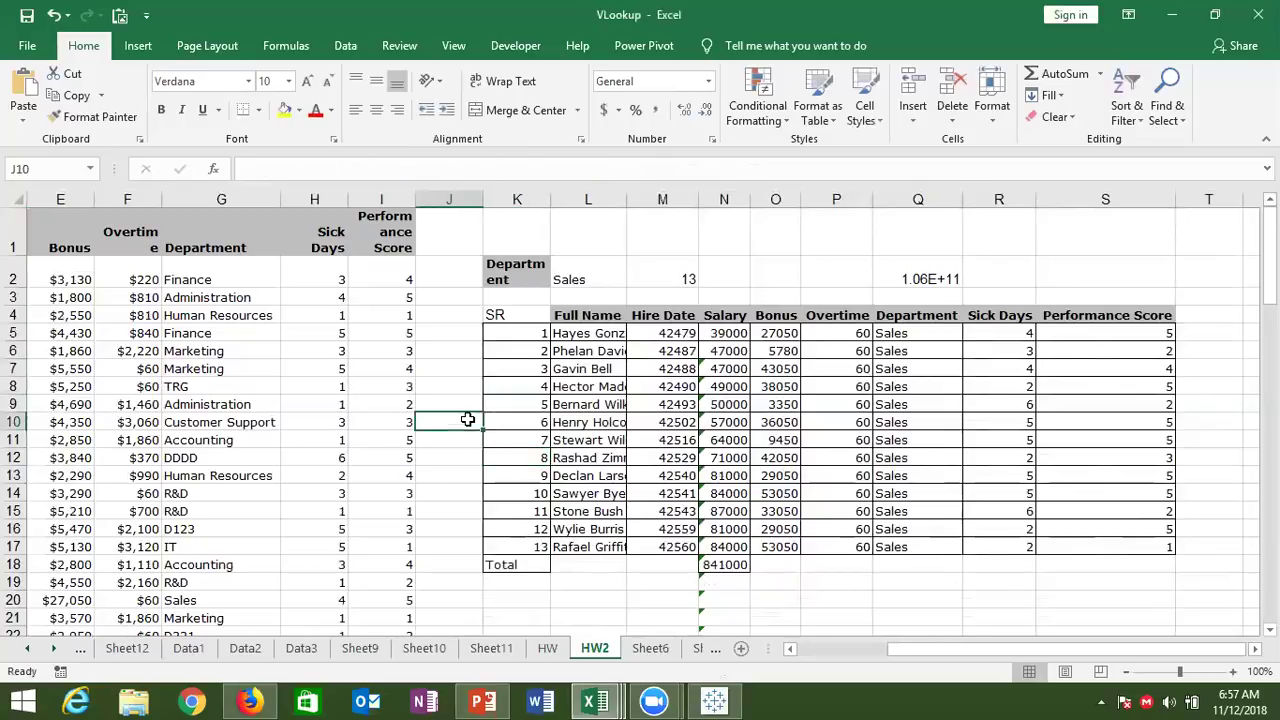
{"action": "left_click", "coordinate": [469, 402]}
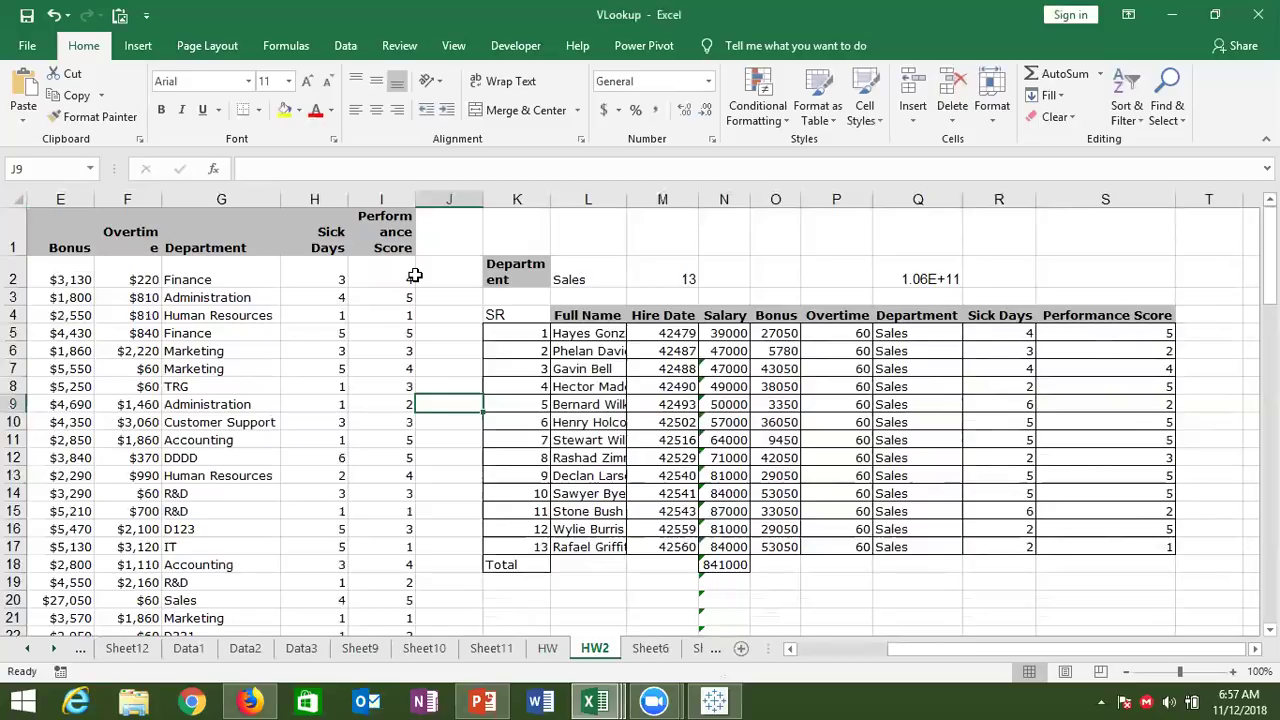
Step: Browse the Math & Trig functions, then save the VLookup workbook and close Excel
{"action": "left_click", "coordinate": [286, 45]}
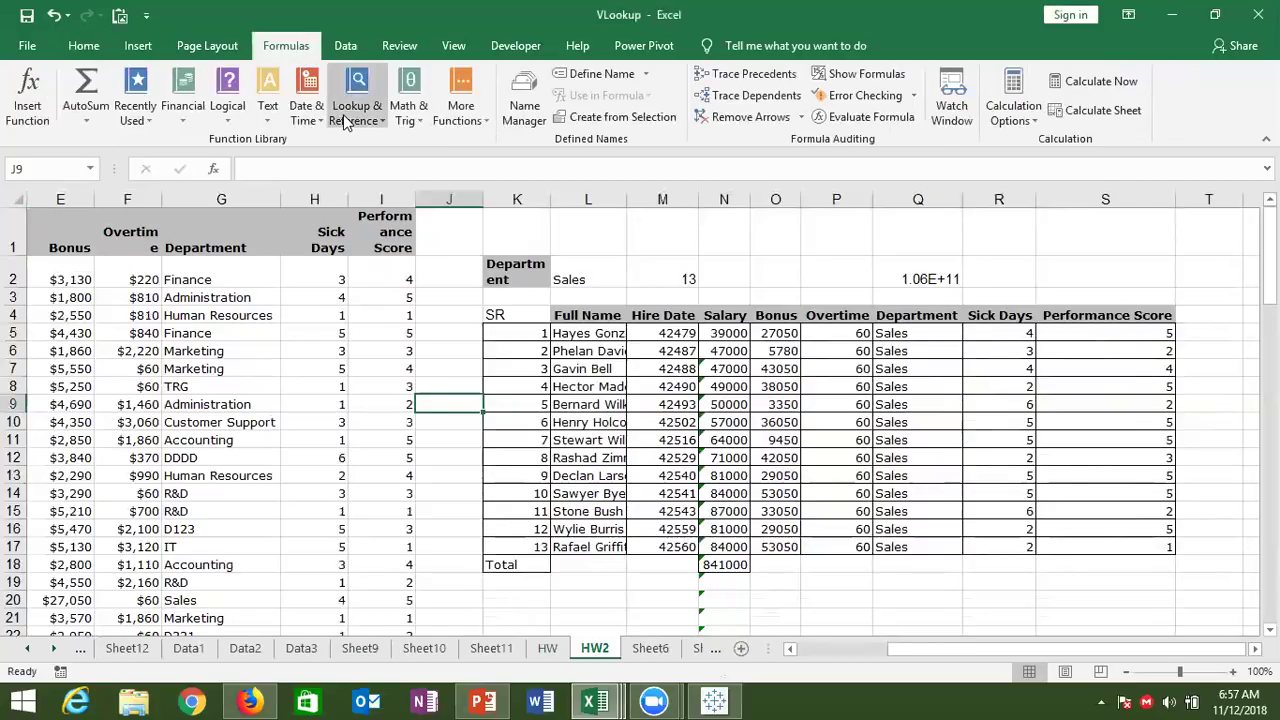
{"action": "left_click", "coordinate": [410, 118]}
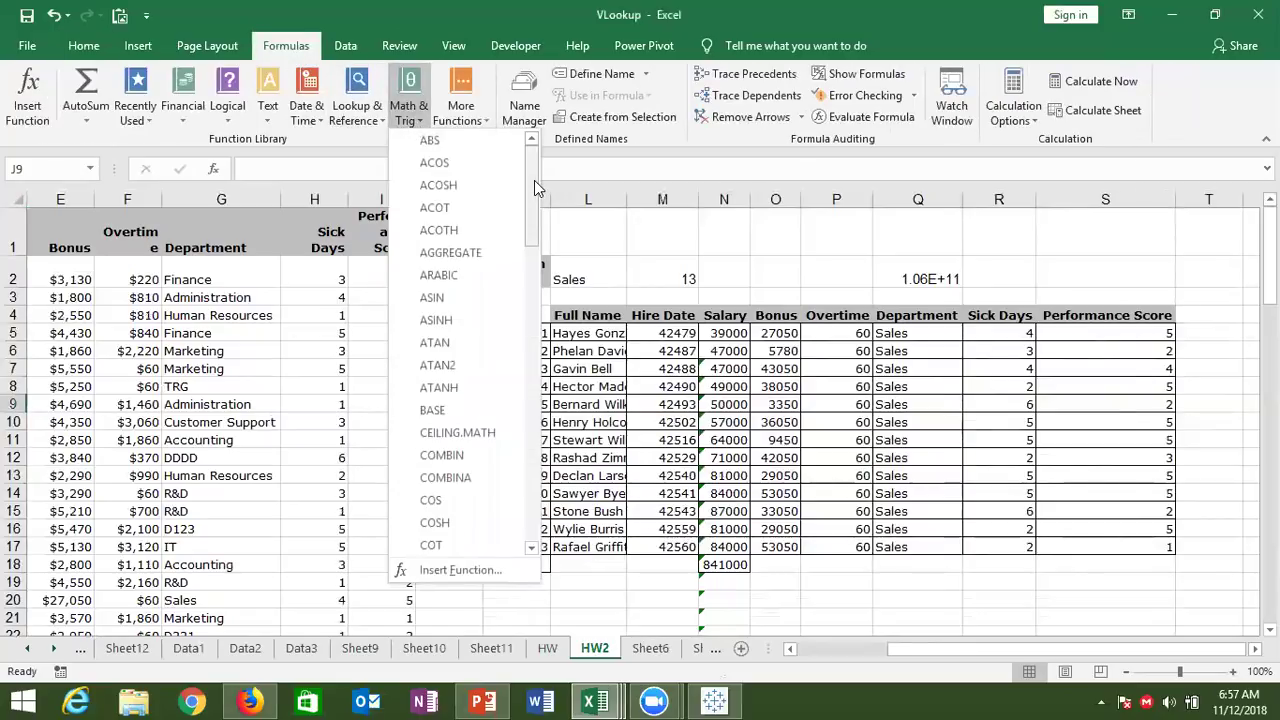
{"action": "mouse_move", "coordinate": [534, 180]}
{"action": "left_mouse_down"}
{"action": "mouse_move", "coordinate": [519, 318]}
{"action": "mouse_move", "coordinate": [551, 523]}
{"action": "mouse_move", "coordinate": [533, 392]}
{"action": "mouse_move", "coordinate": [465, 185]}
{"action": "left_mouse_up"}
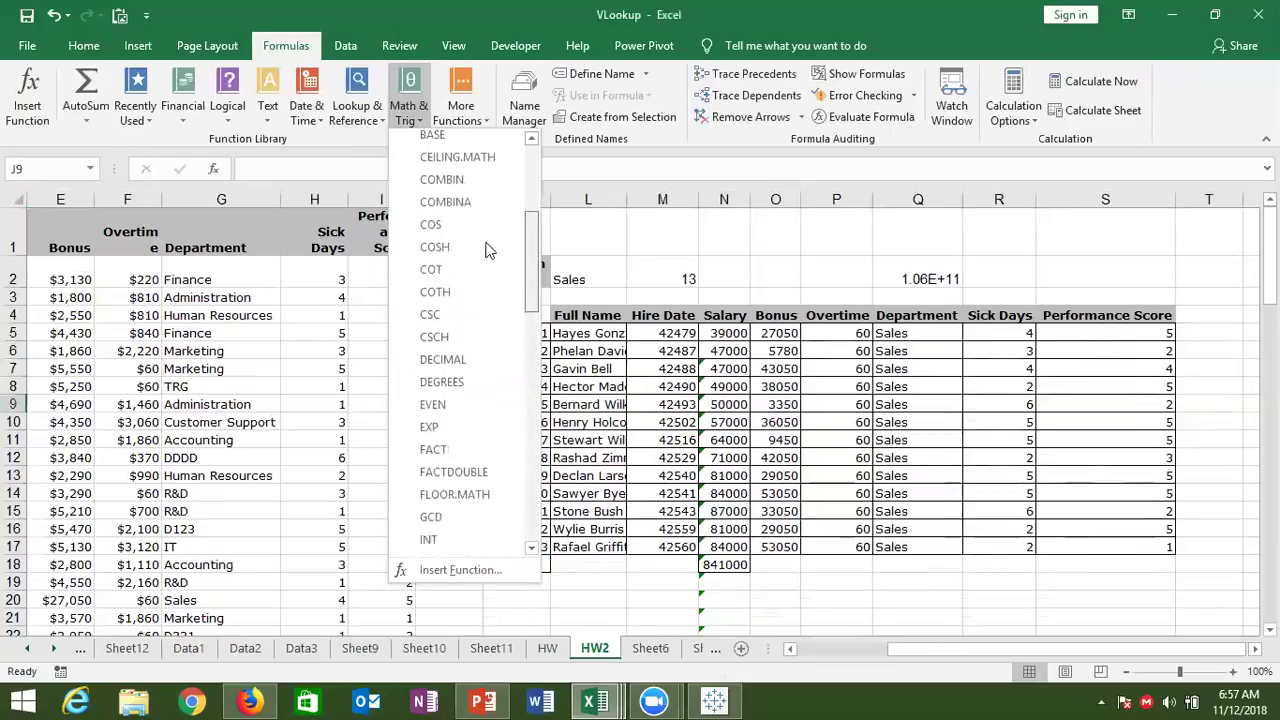
{"action": "left_click", "coordinate": [660, 254]}
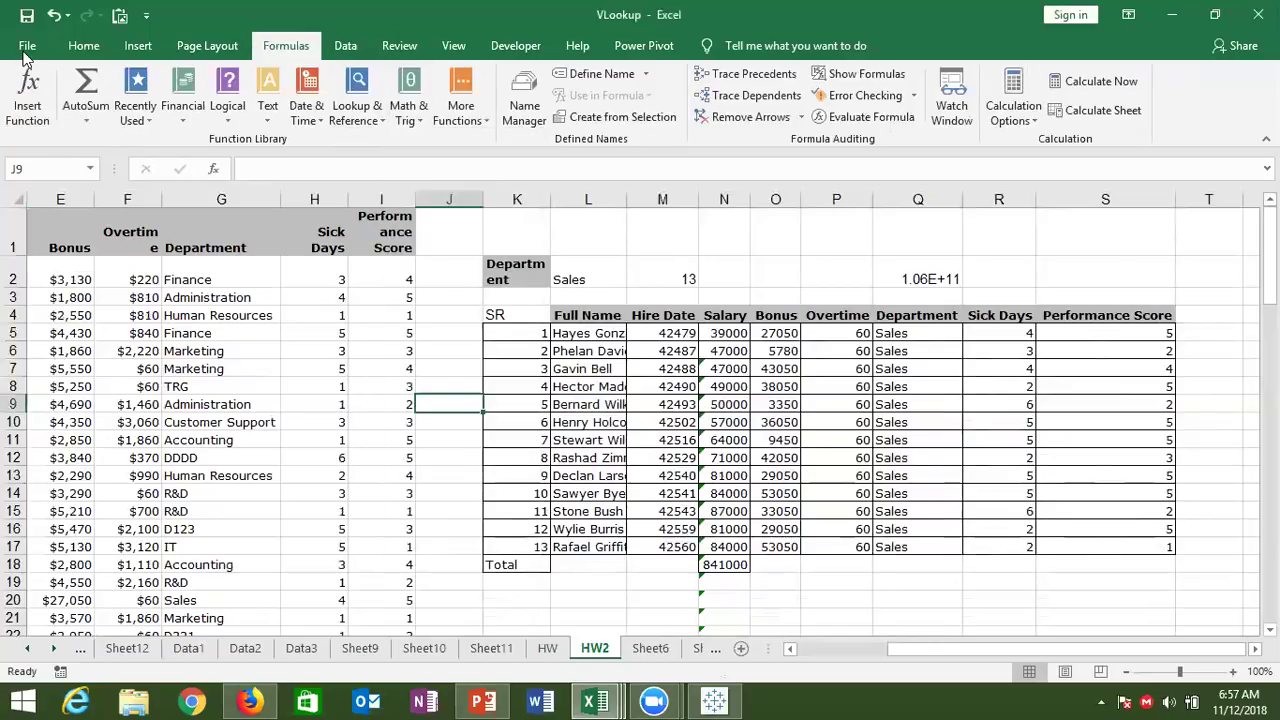
{"action": "key", "text": "ctrl+s"}
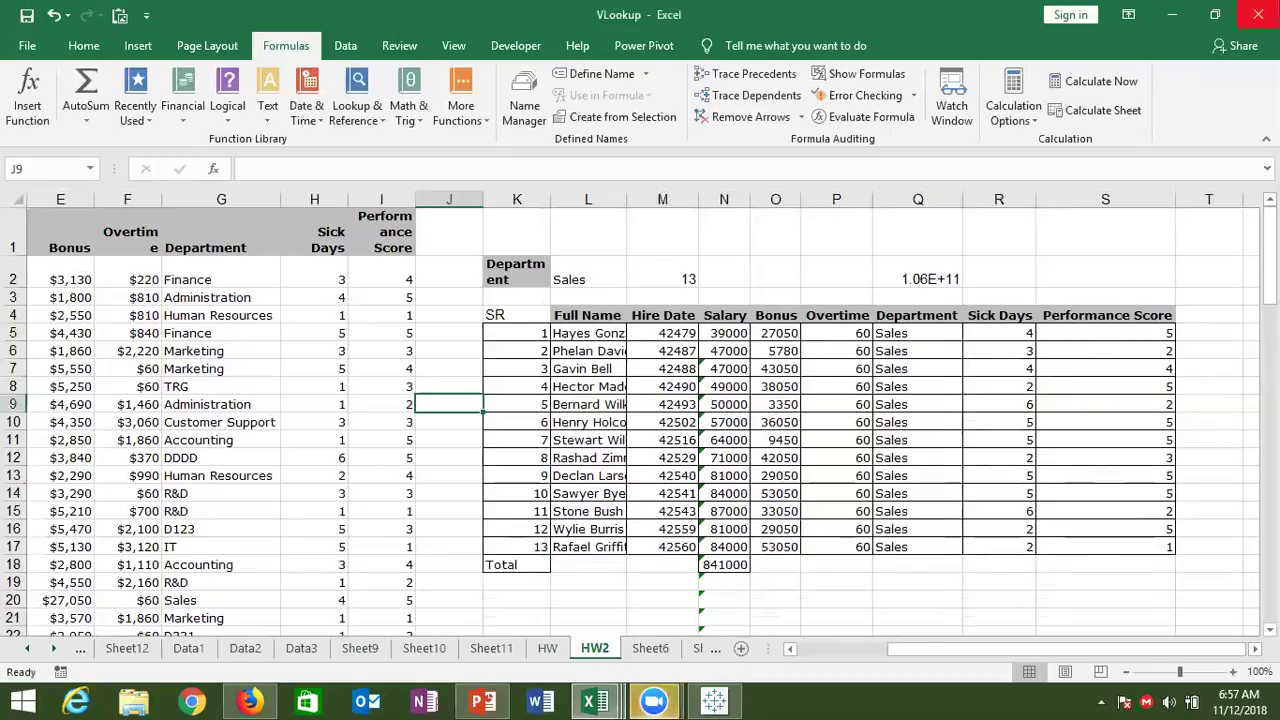
{"action": "left_click", "coordinate": [1258, 15]}
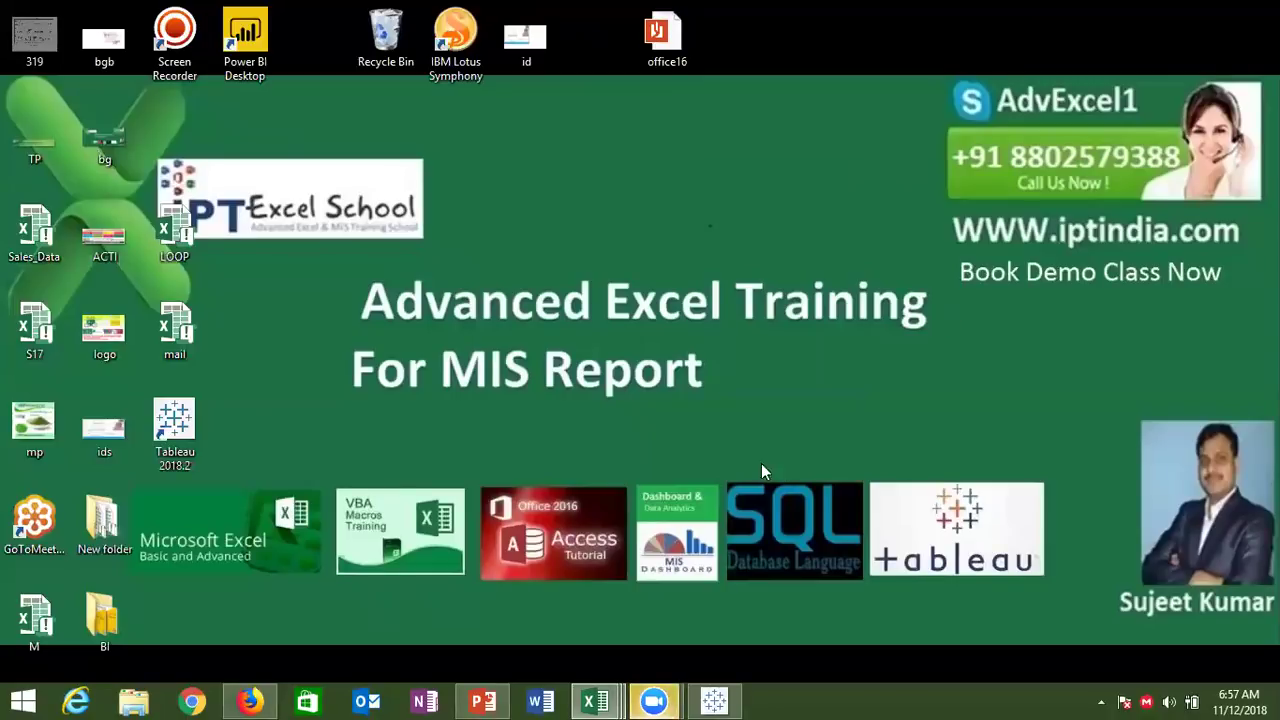
Step: Launch Chrome and go to gmail.com by typing gm in the address bar
{"action": "left_click", "coordinate": [193, 700]}
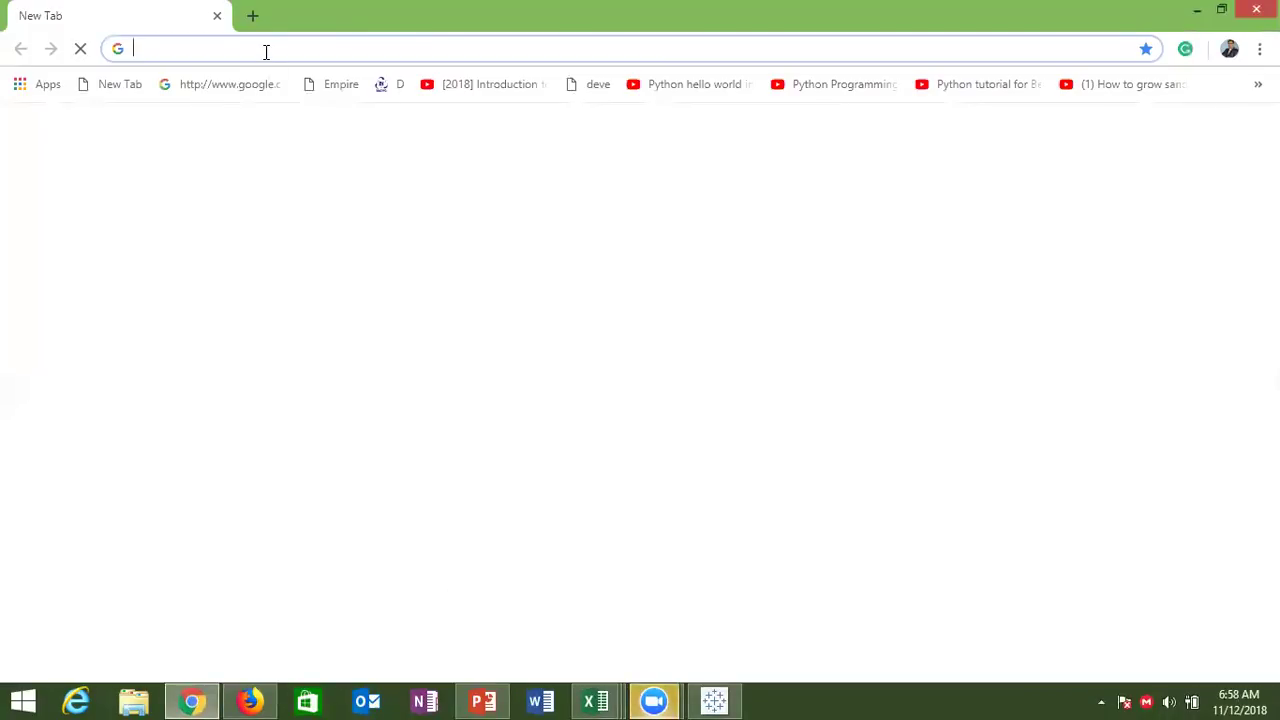
{"action": "type", "text": "gm"}
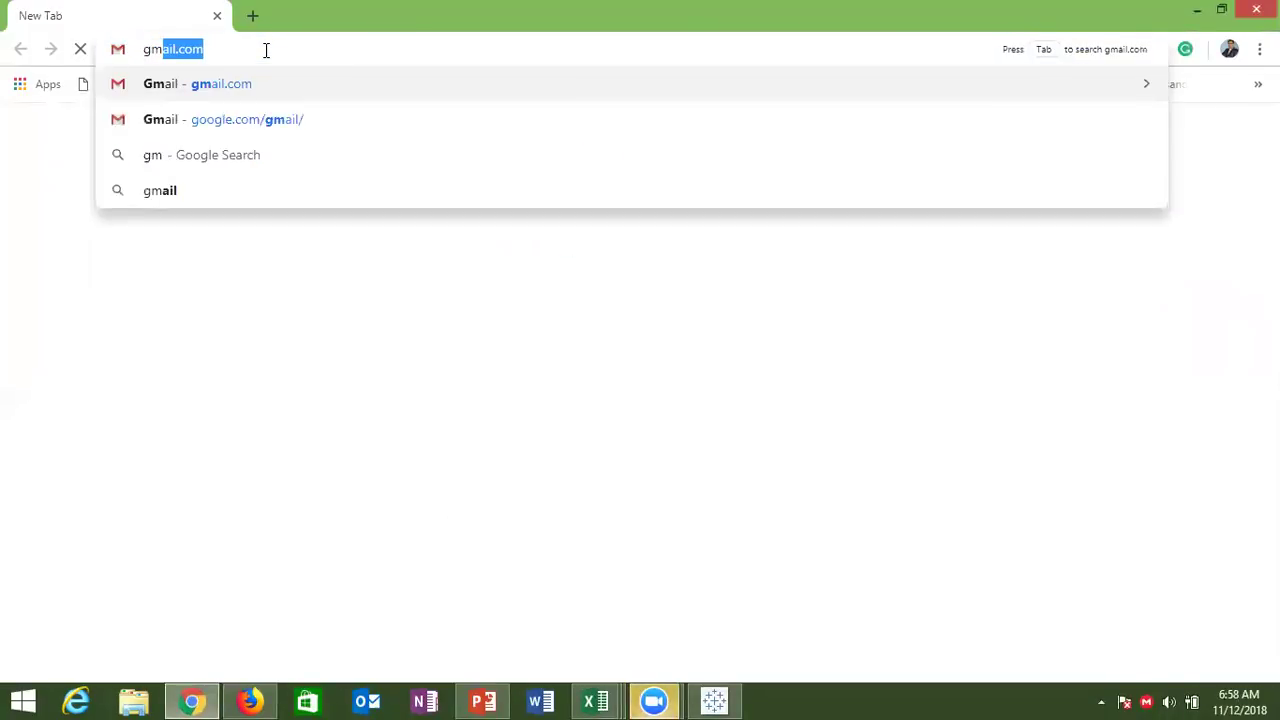
{"action": "key", "text": "Return"}
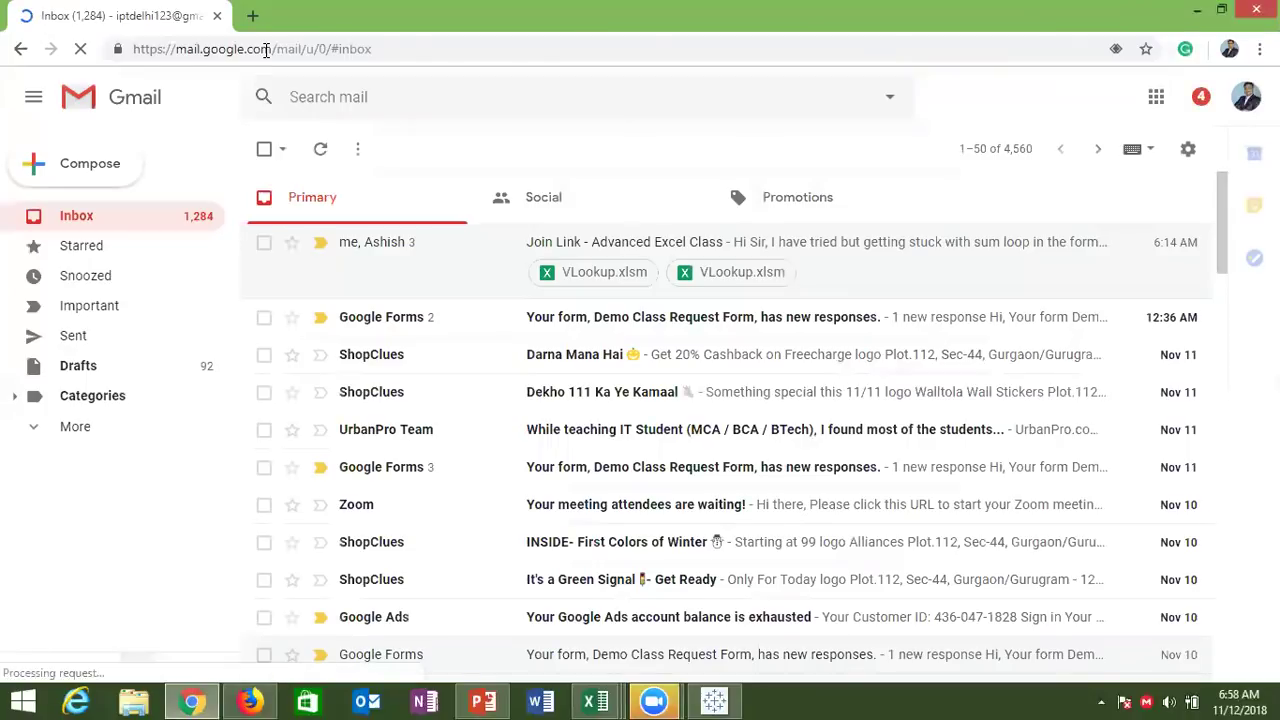
Step: Open the 'Join Link - Advanced Excel Class' thread, expand the VLookup.xlsm message and reply
{"action": "left_click", "coordinate": [372, 268]}
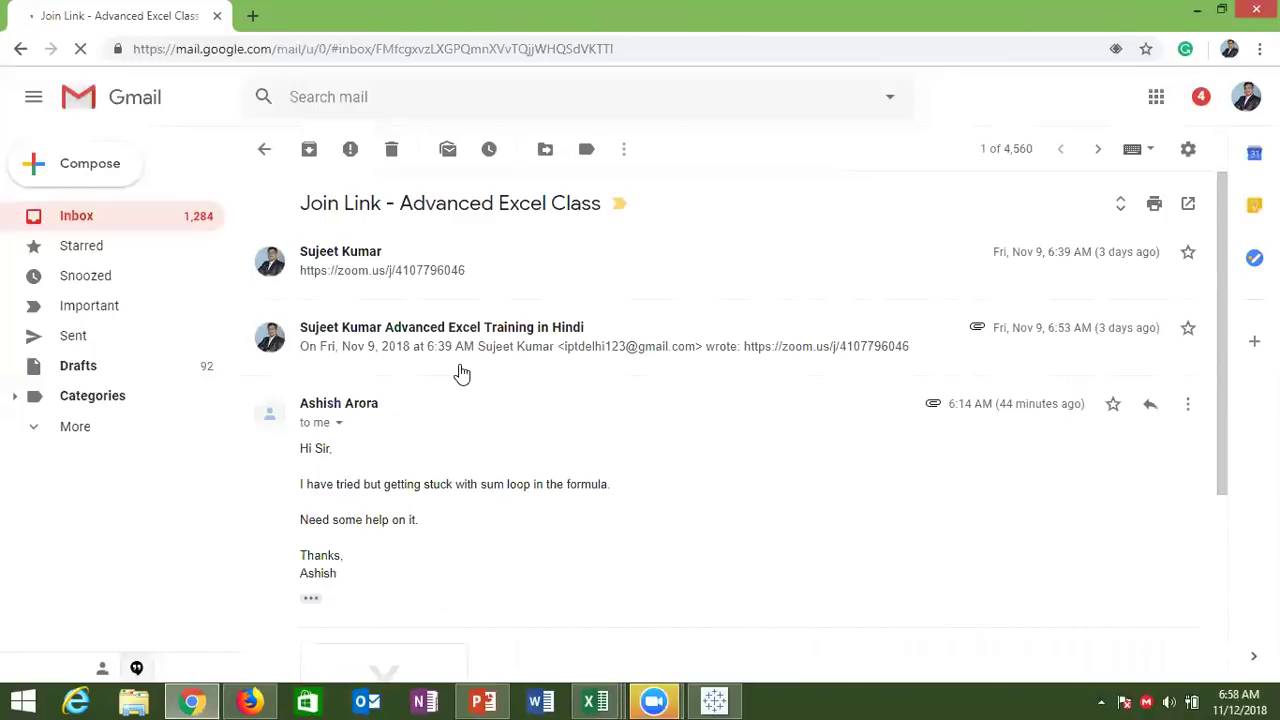
{"action": "left_click", "coordinate": [462, 373]}
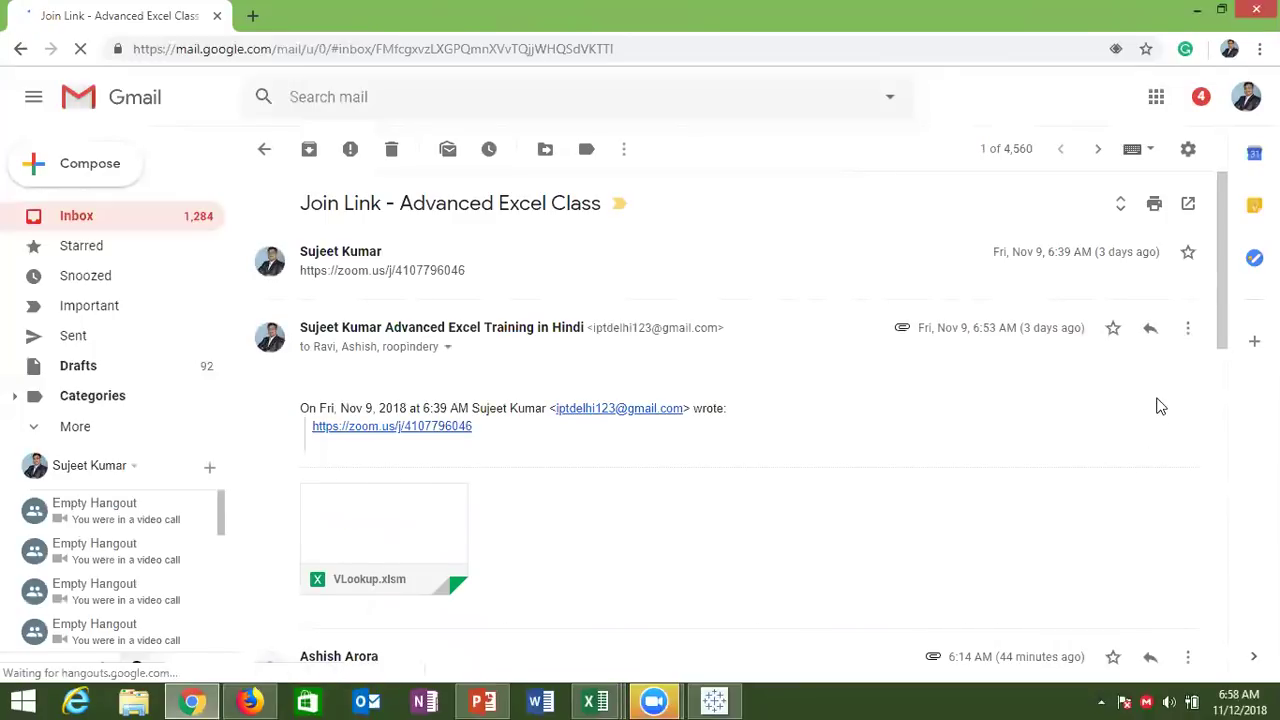
{"action": "left_click", "coordinate": [1150, 330]}
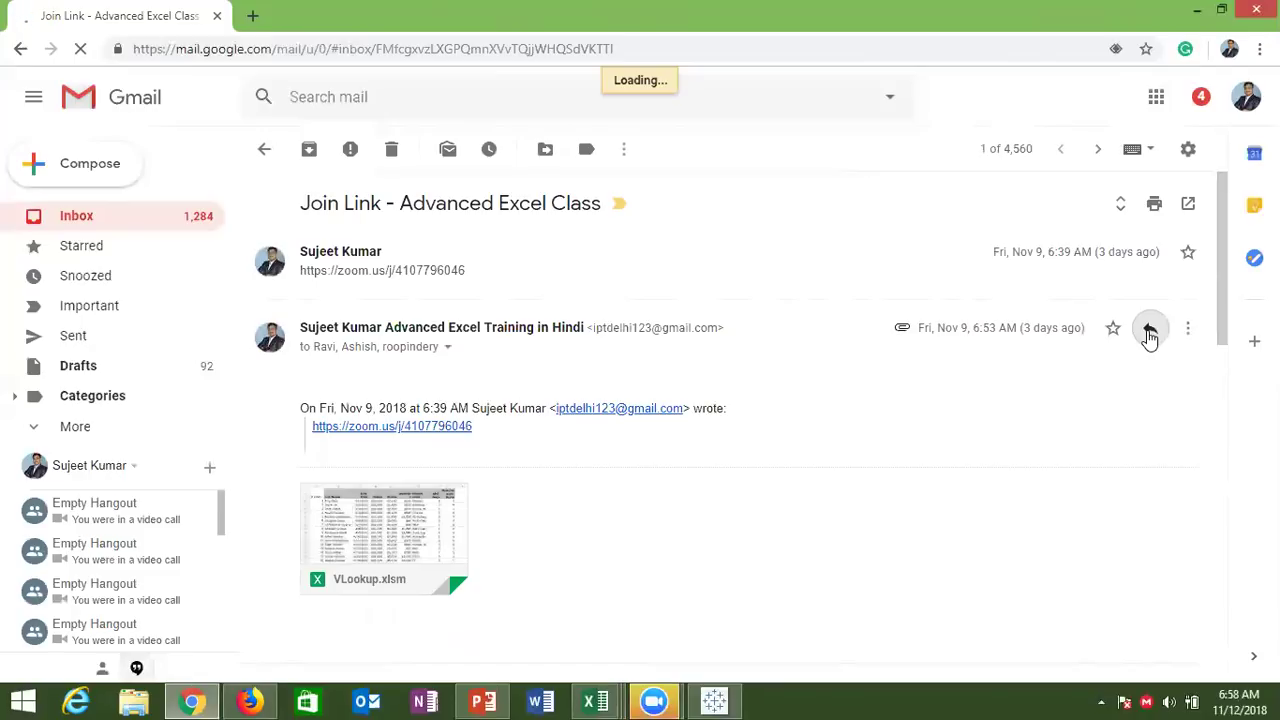
{"action": "left_click", "coordinate": [1150, 335]}
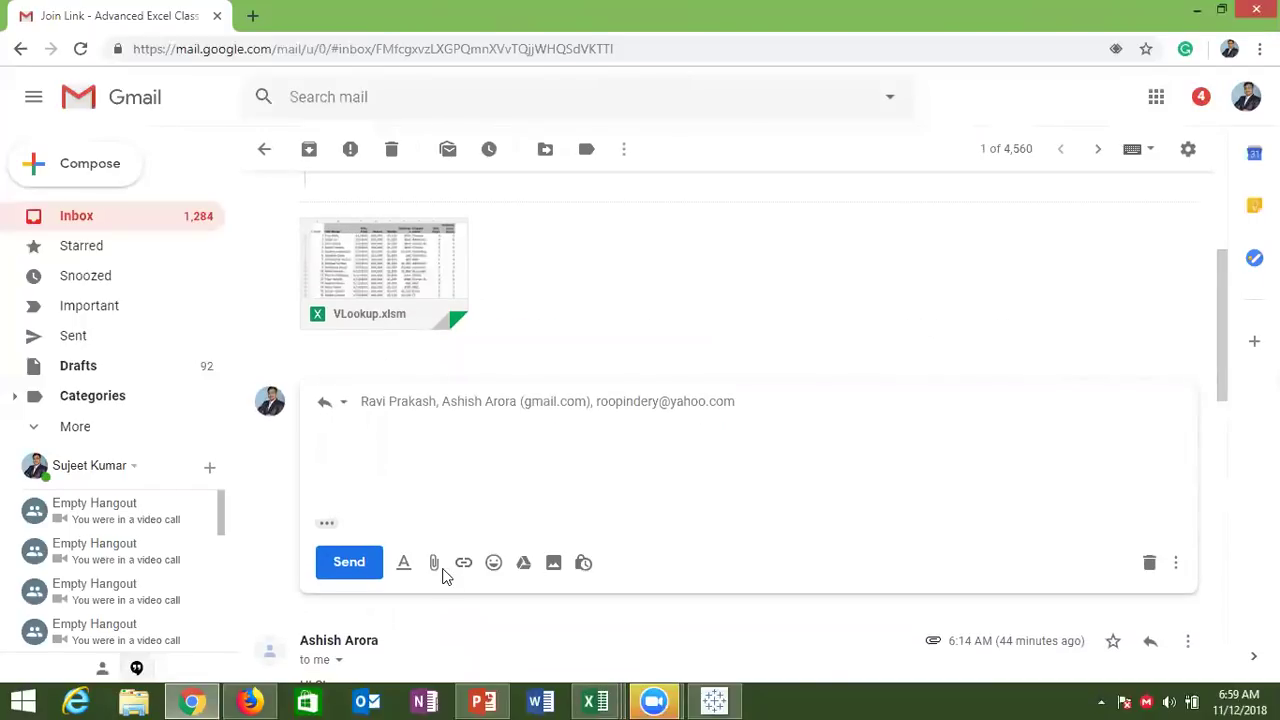
Step: Attach the VLookup workbook from Downloads to the reply and send it
{"action": "left_click", "coordinate": [435, 565]}
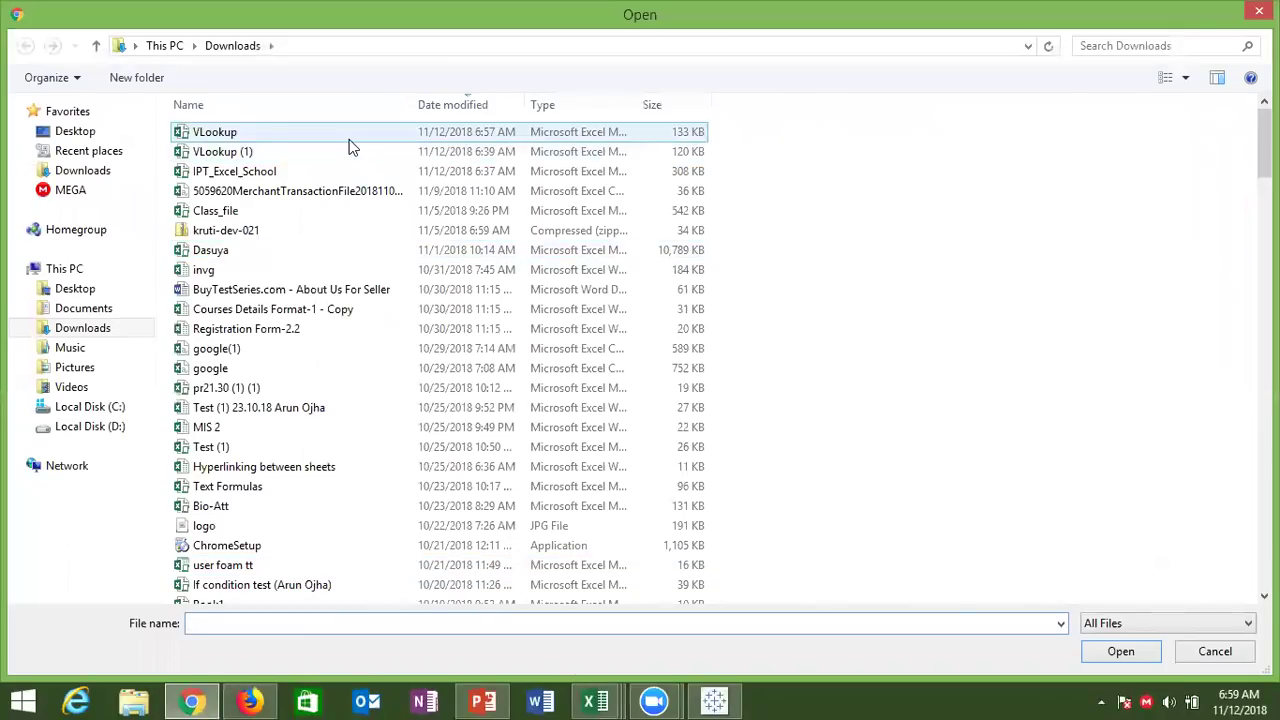
{"action": "double_click", "coordinate": [349, 140]}
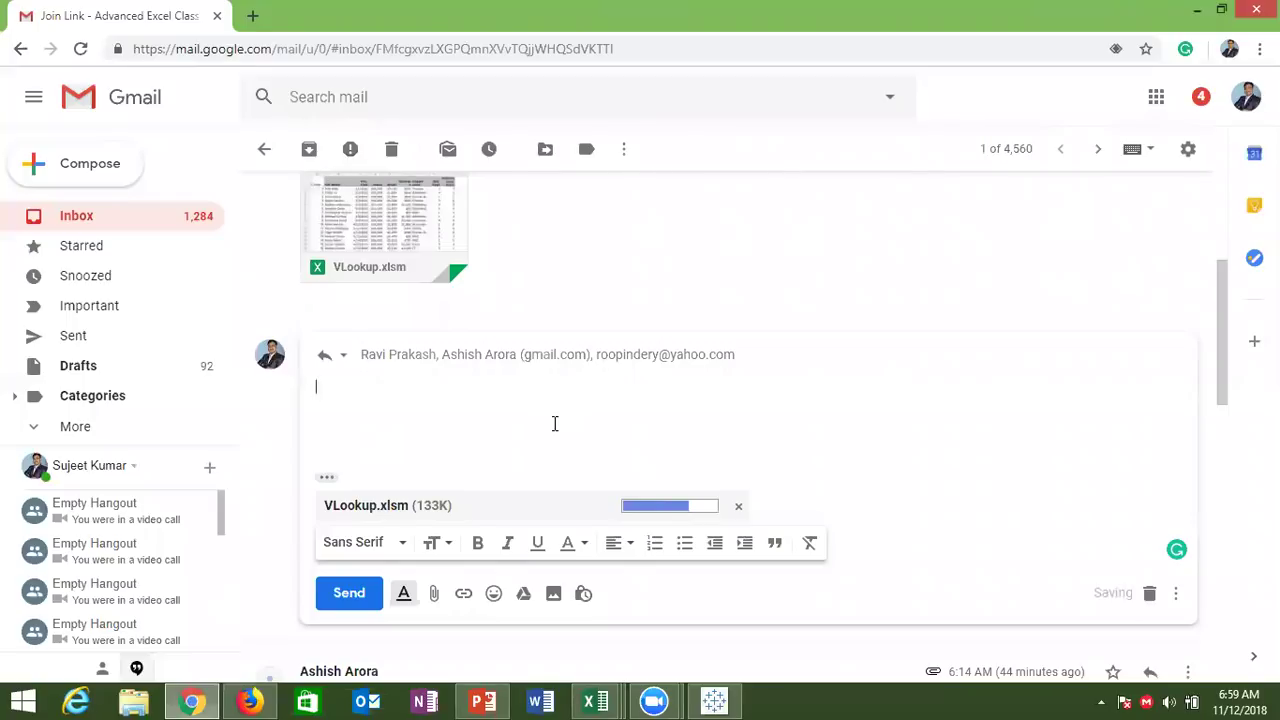
{"action": "left_click", "coordinate": [351, 603]}
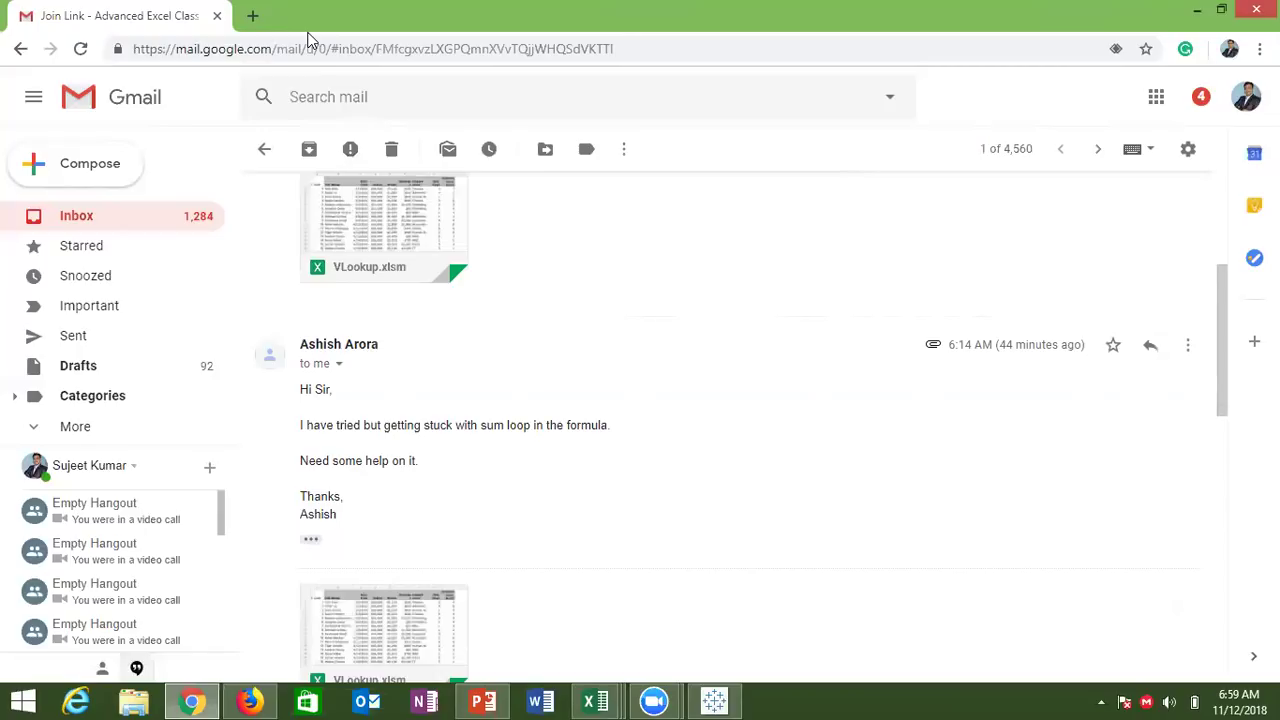
Step: Clear the Gmail window away to show the Windows desktop
{"action": "key", "text": "super+d"}
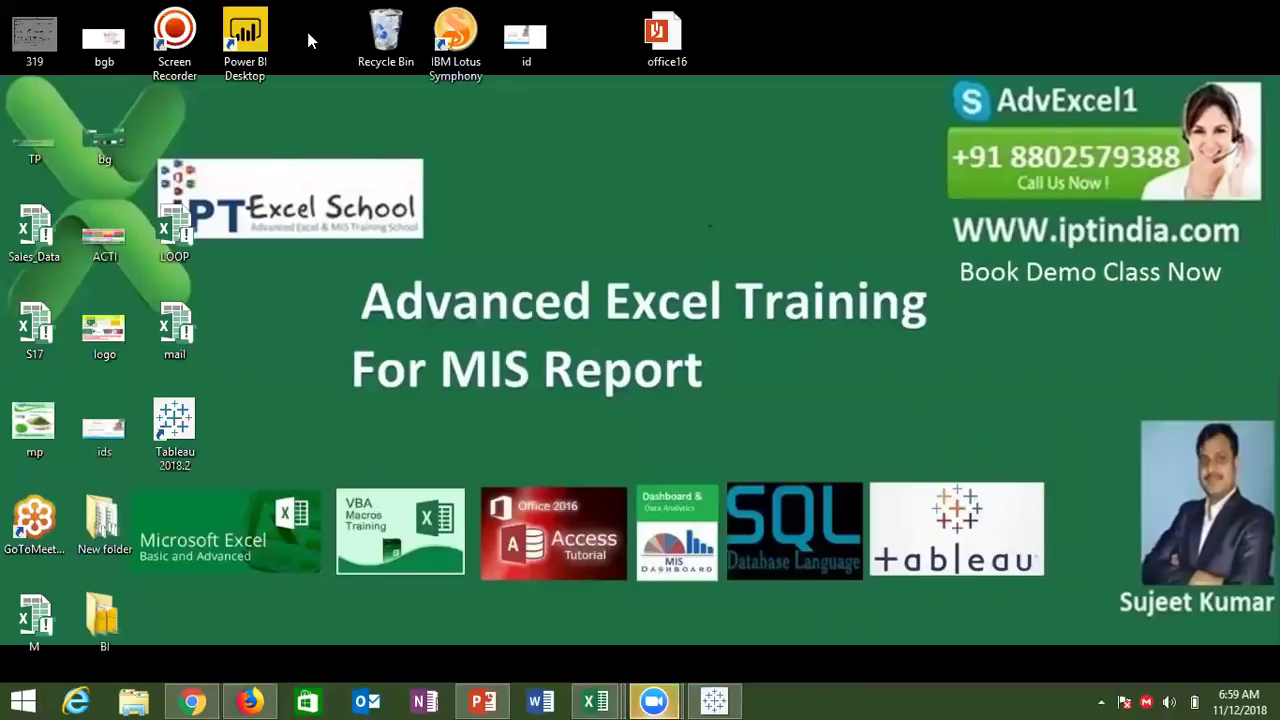